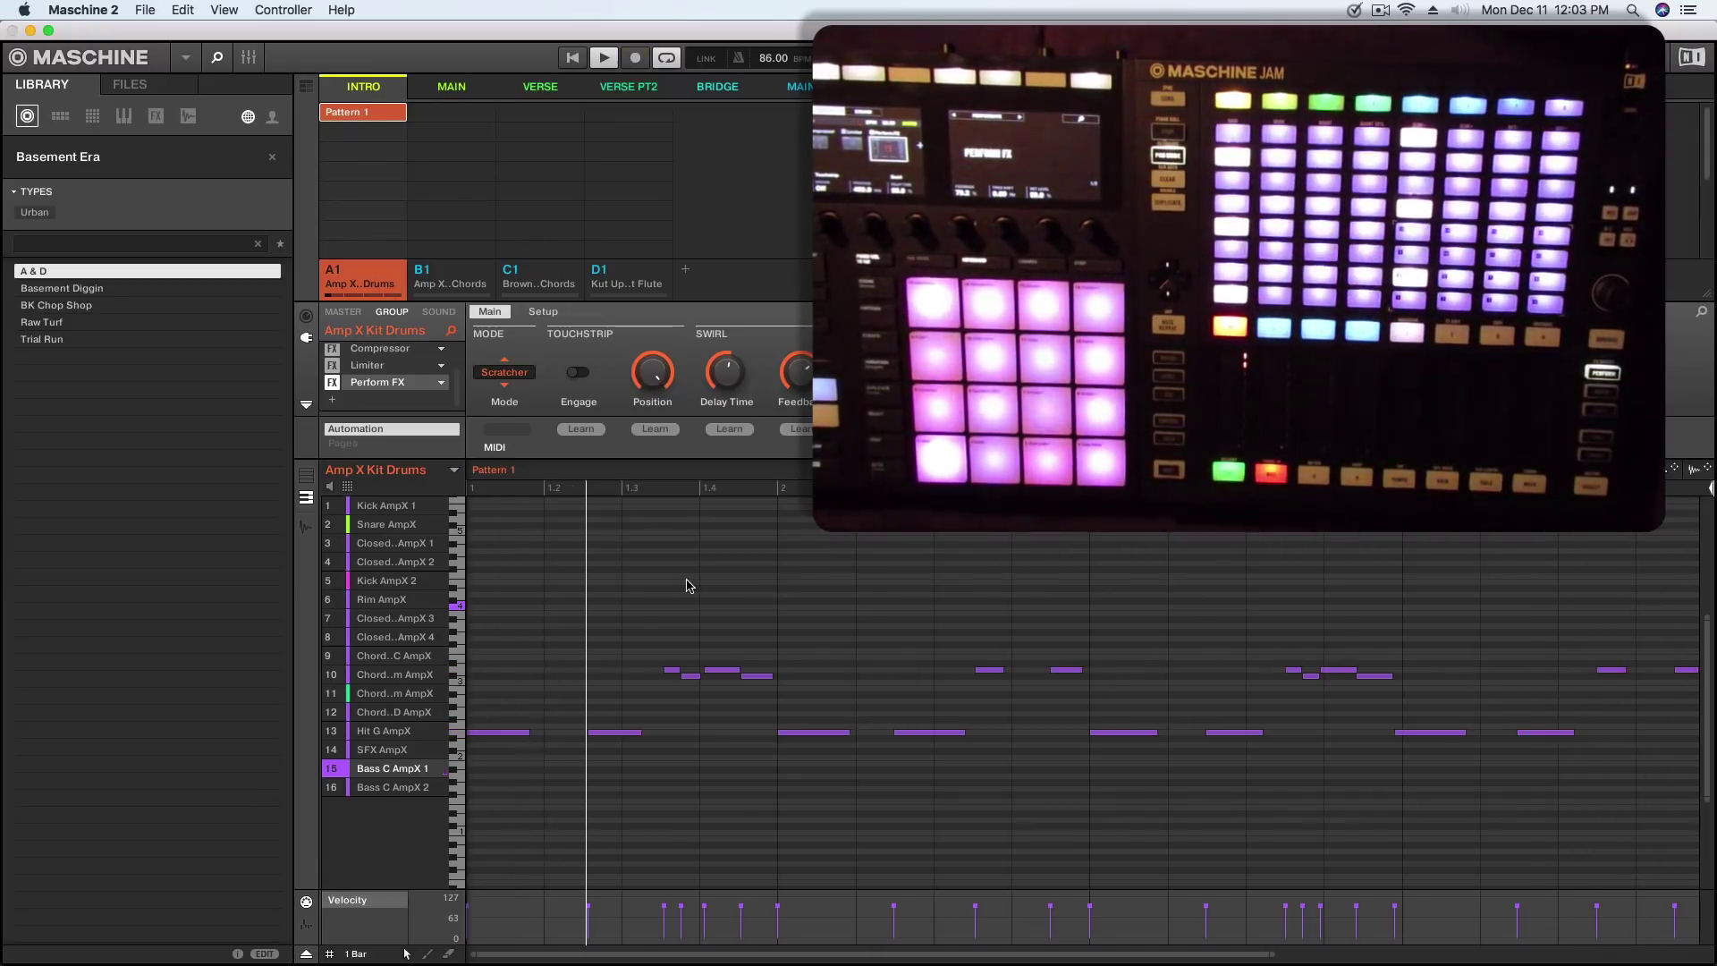
Select the low bass note at the start of bar 4 in the Bass C AmpX 1 pattern and adjust it
click(1418, 735)
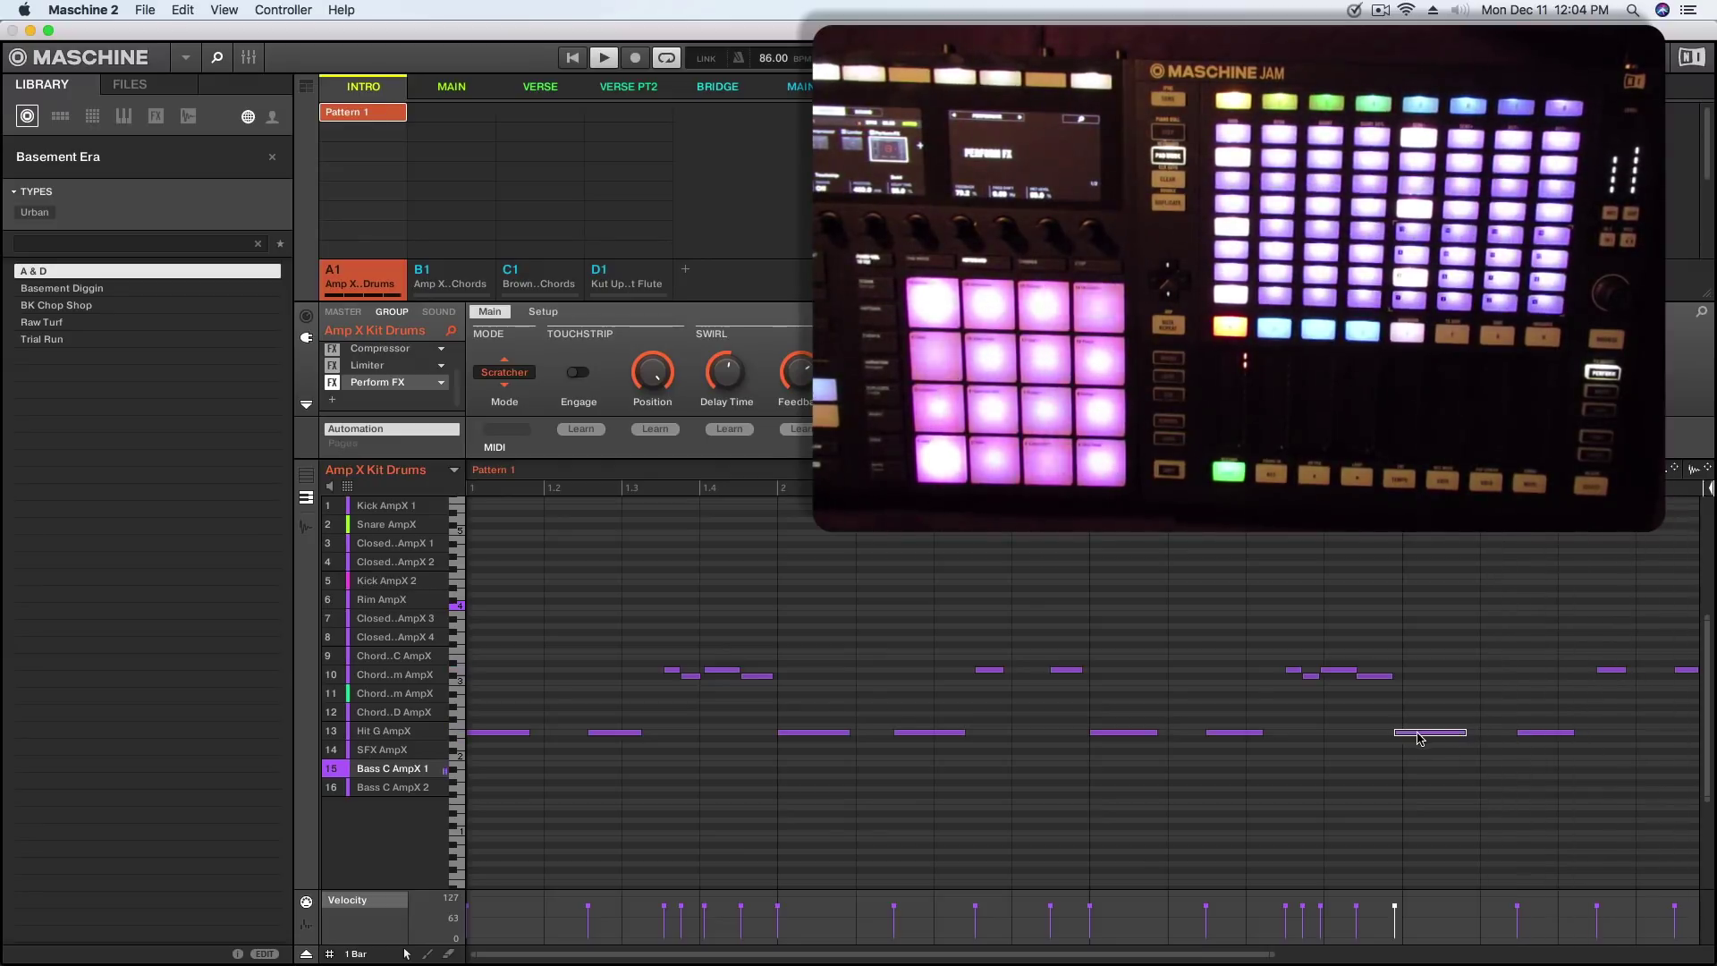
drag(1464, 742, 1464, 733)
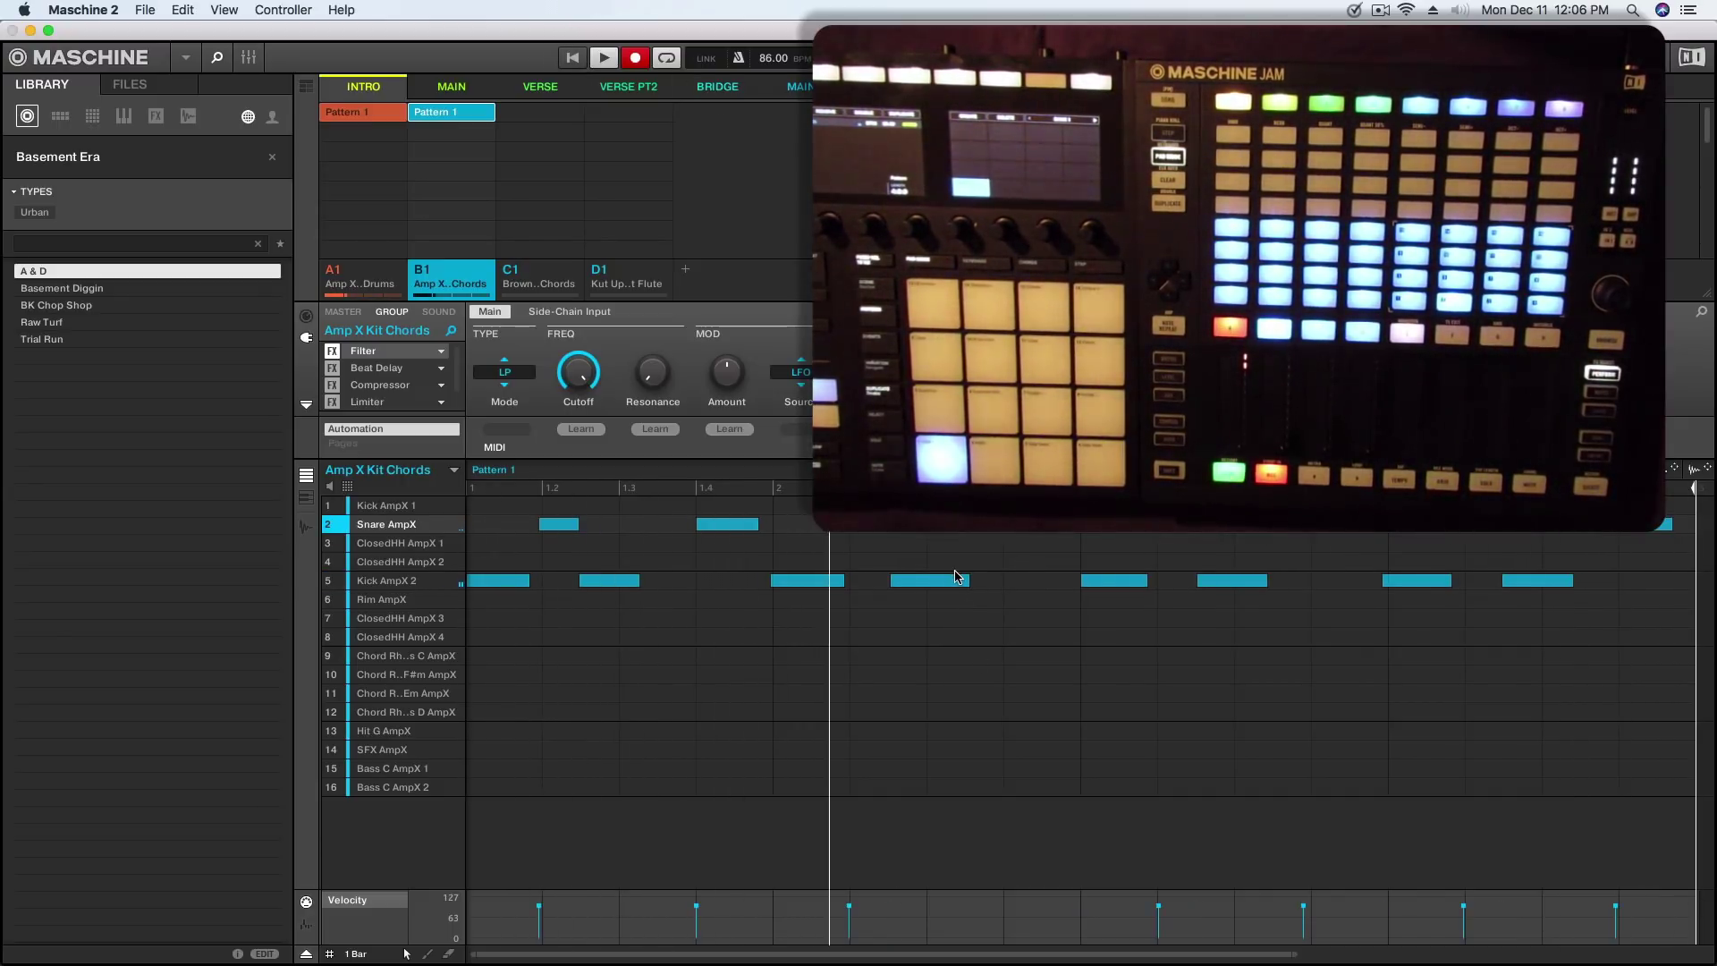
Set the step grid to 1/16 and select all snare and kick notes in the Amp X Kit Chords pattern
click(356, 954)
click(407, 745)
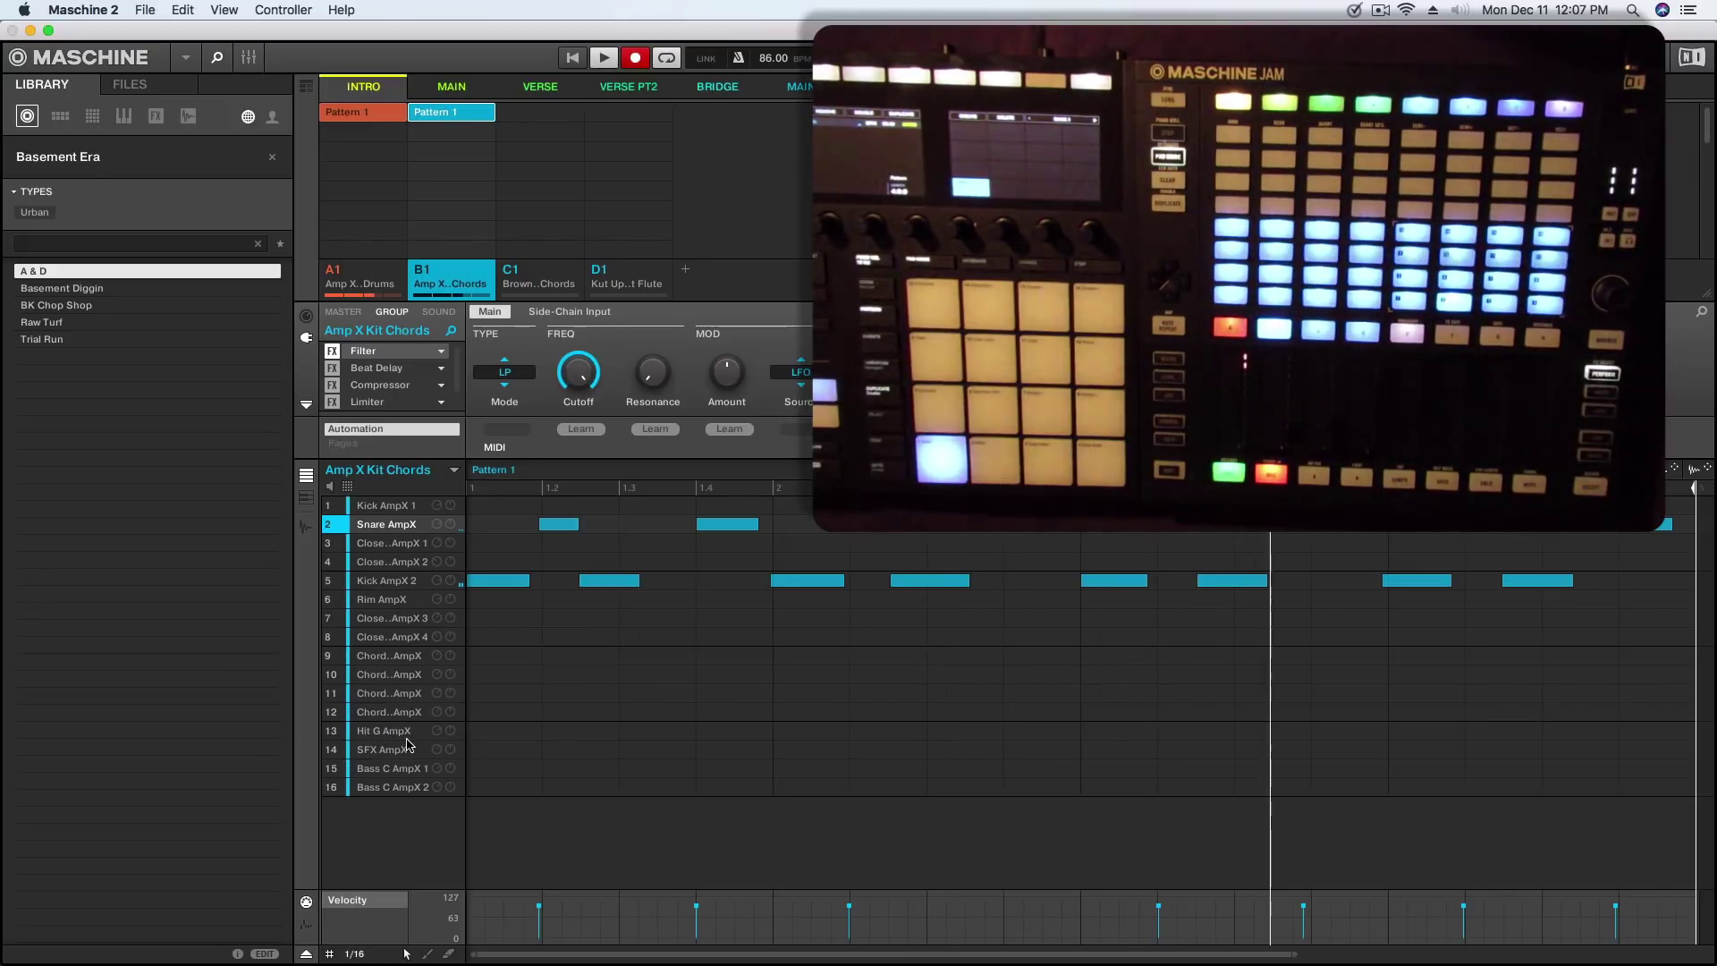
drag(1649, 574, 501, 526)
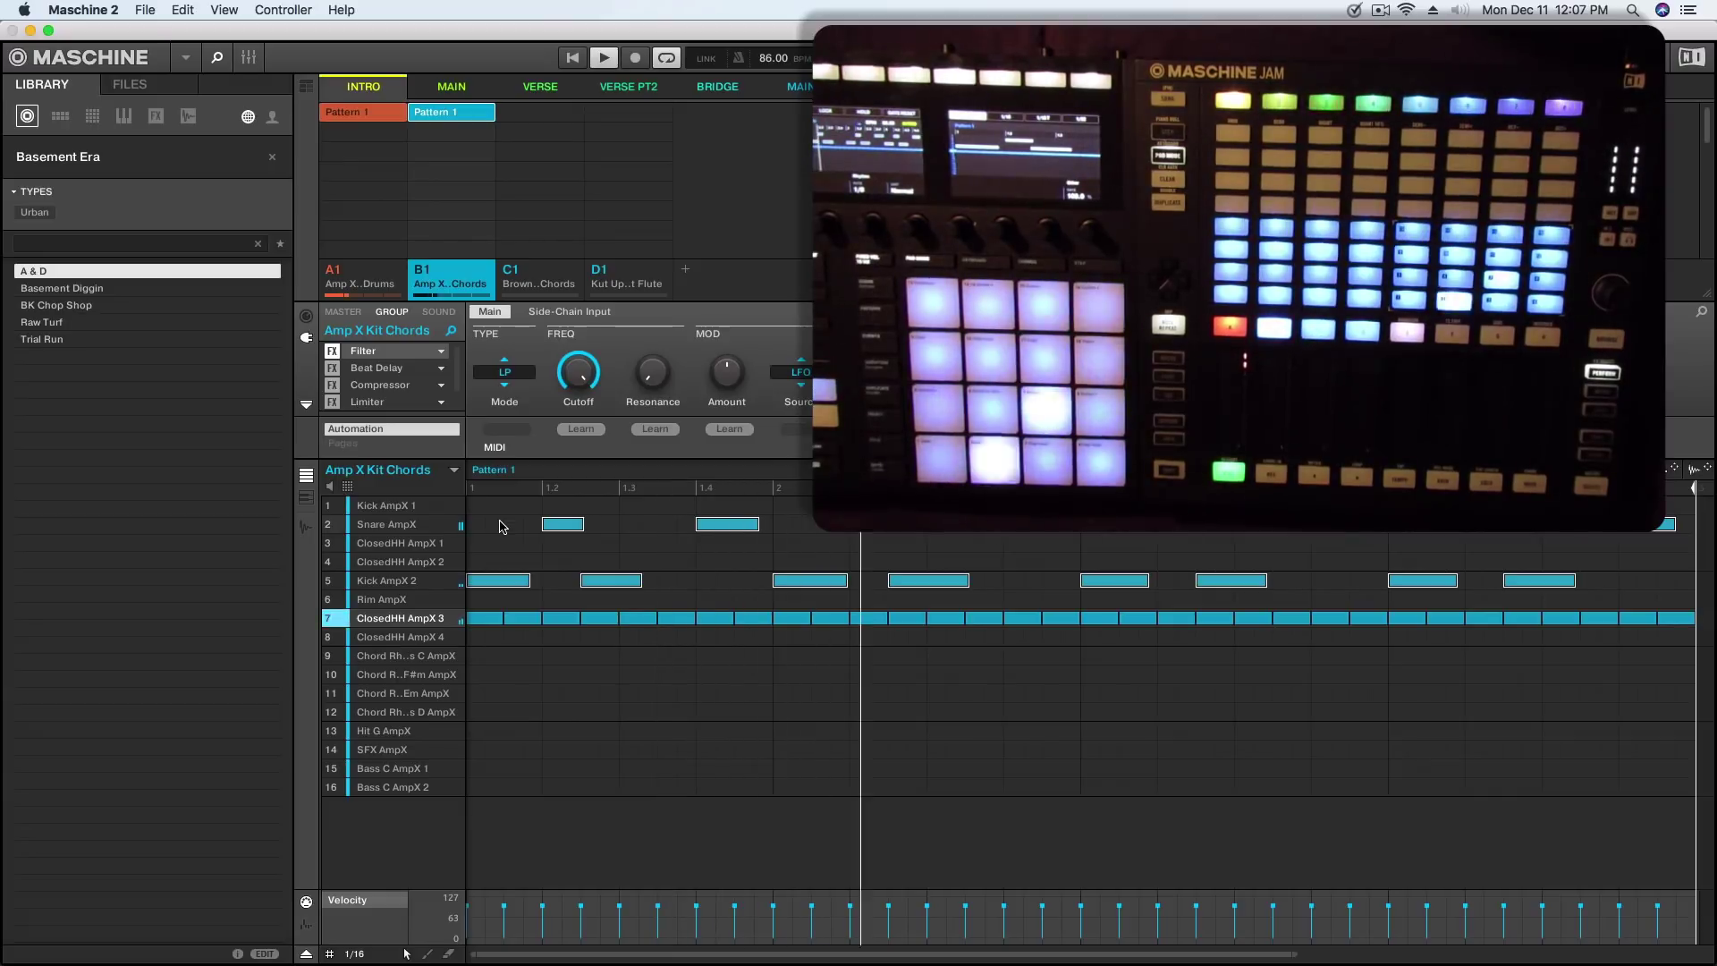
With Kick AmpX 2 selected, add the Waves Maserati DRM Stereo (VST) effect to the end of the Amp X Kit Chords group's chain
click(415, 581)
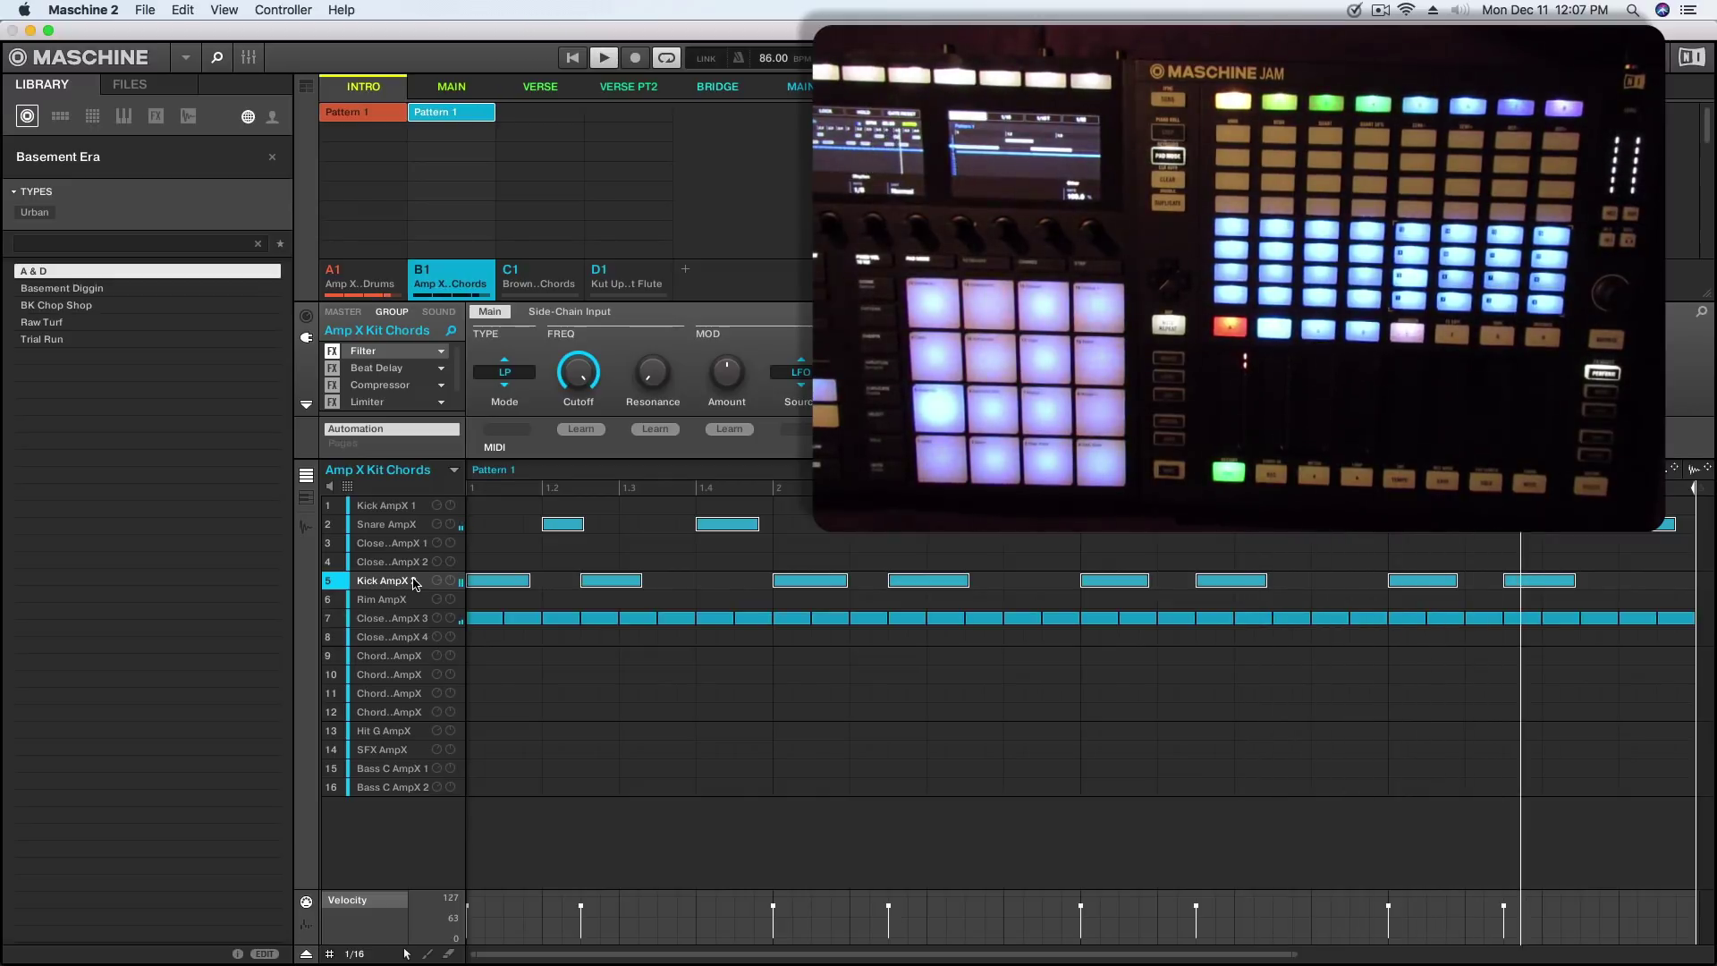
scroll(451, 385, down, 1)
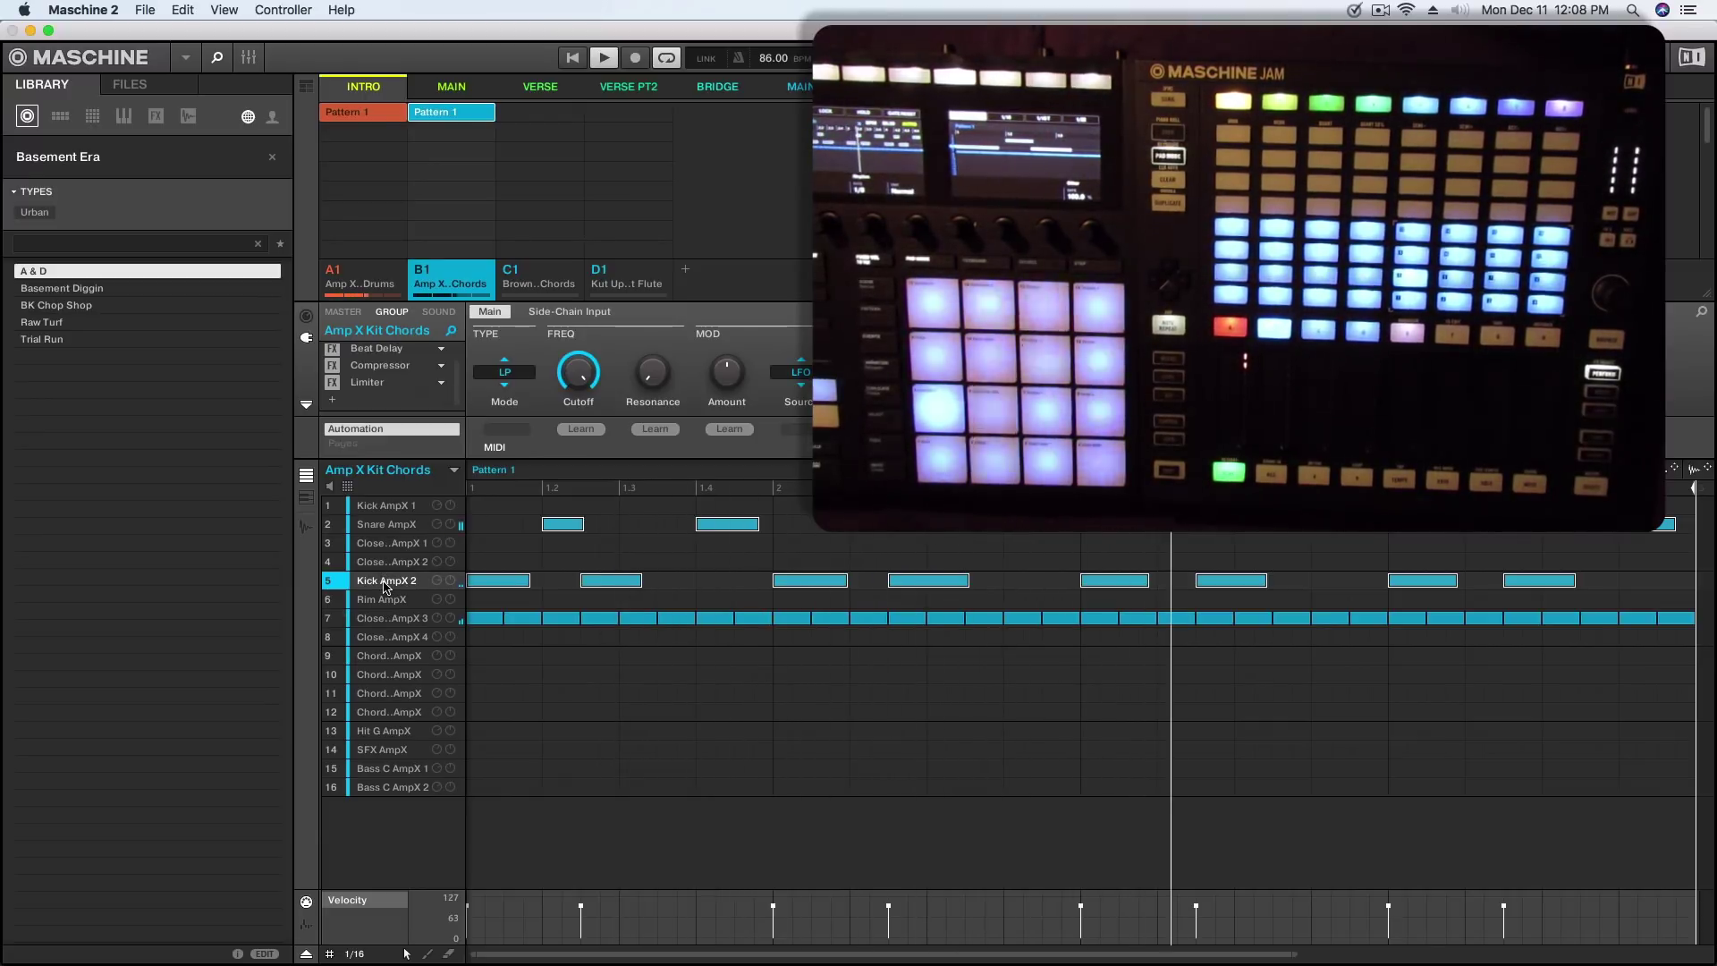
click(341, 401)
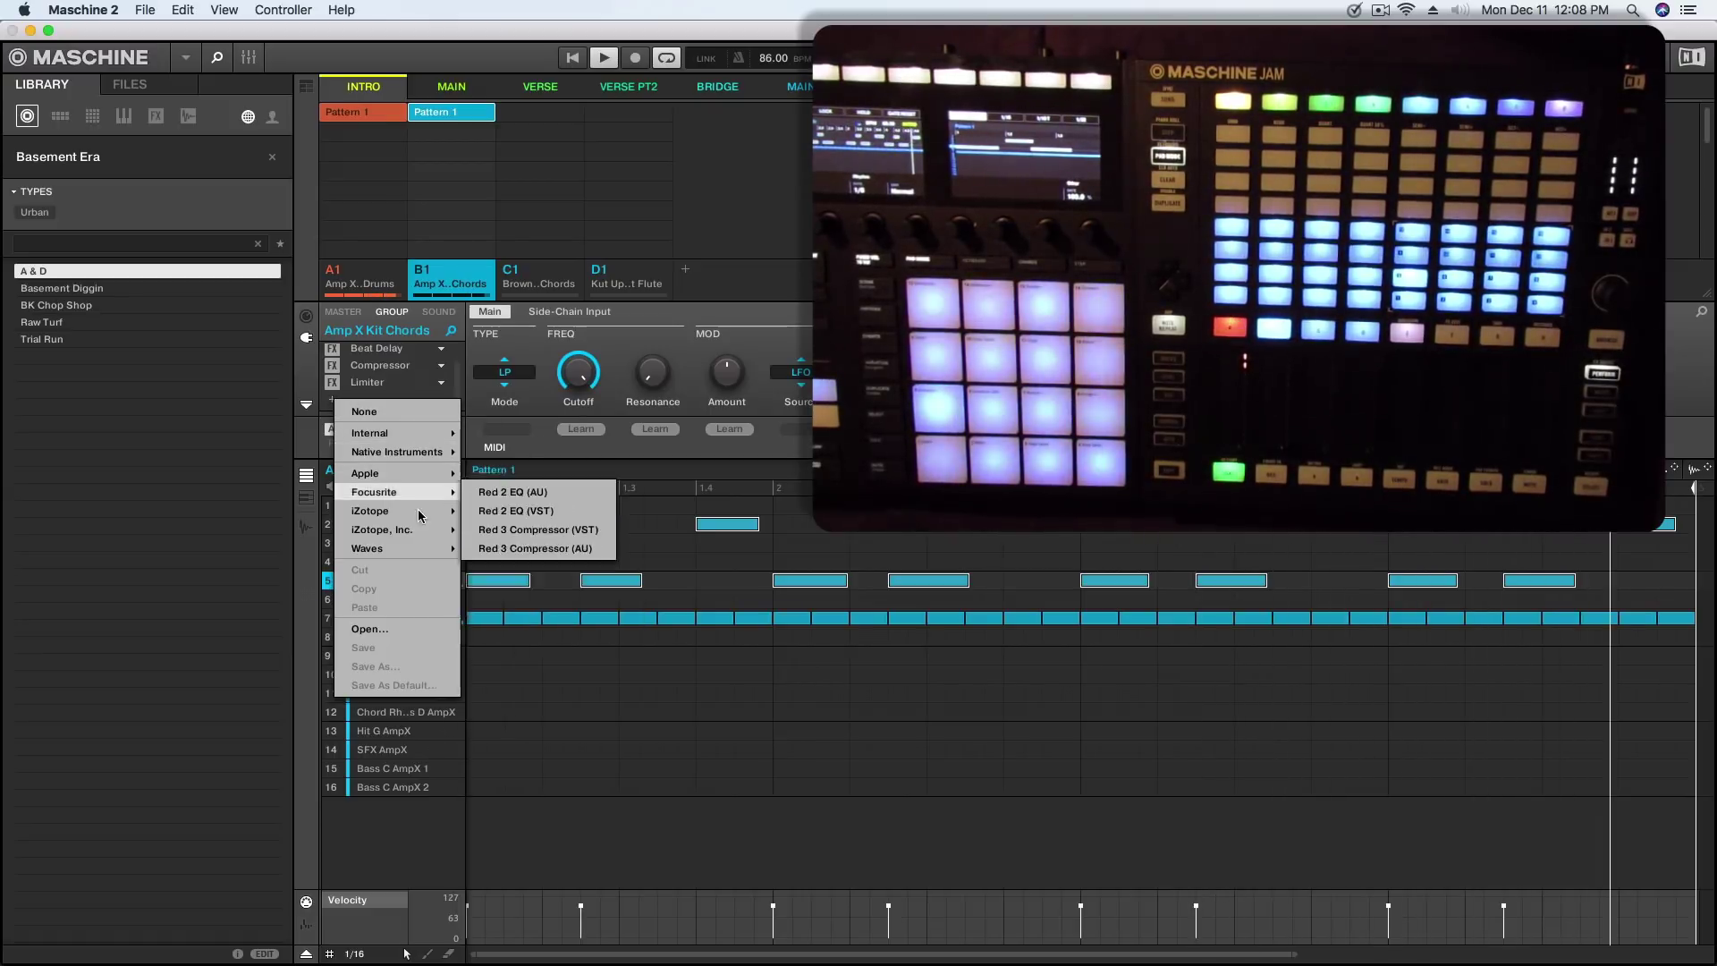
mouse_move(420, 544)
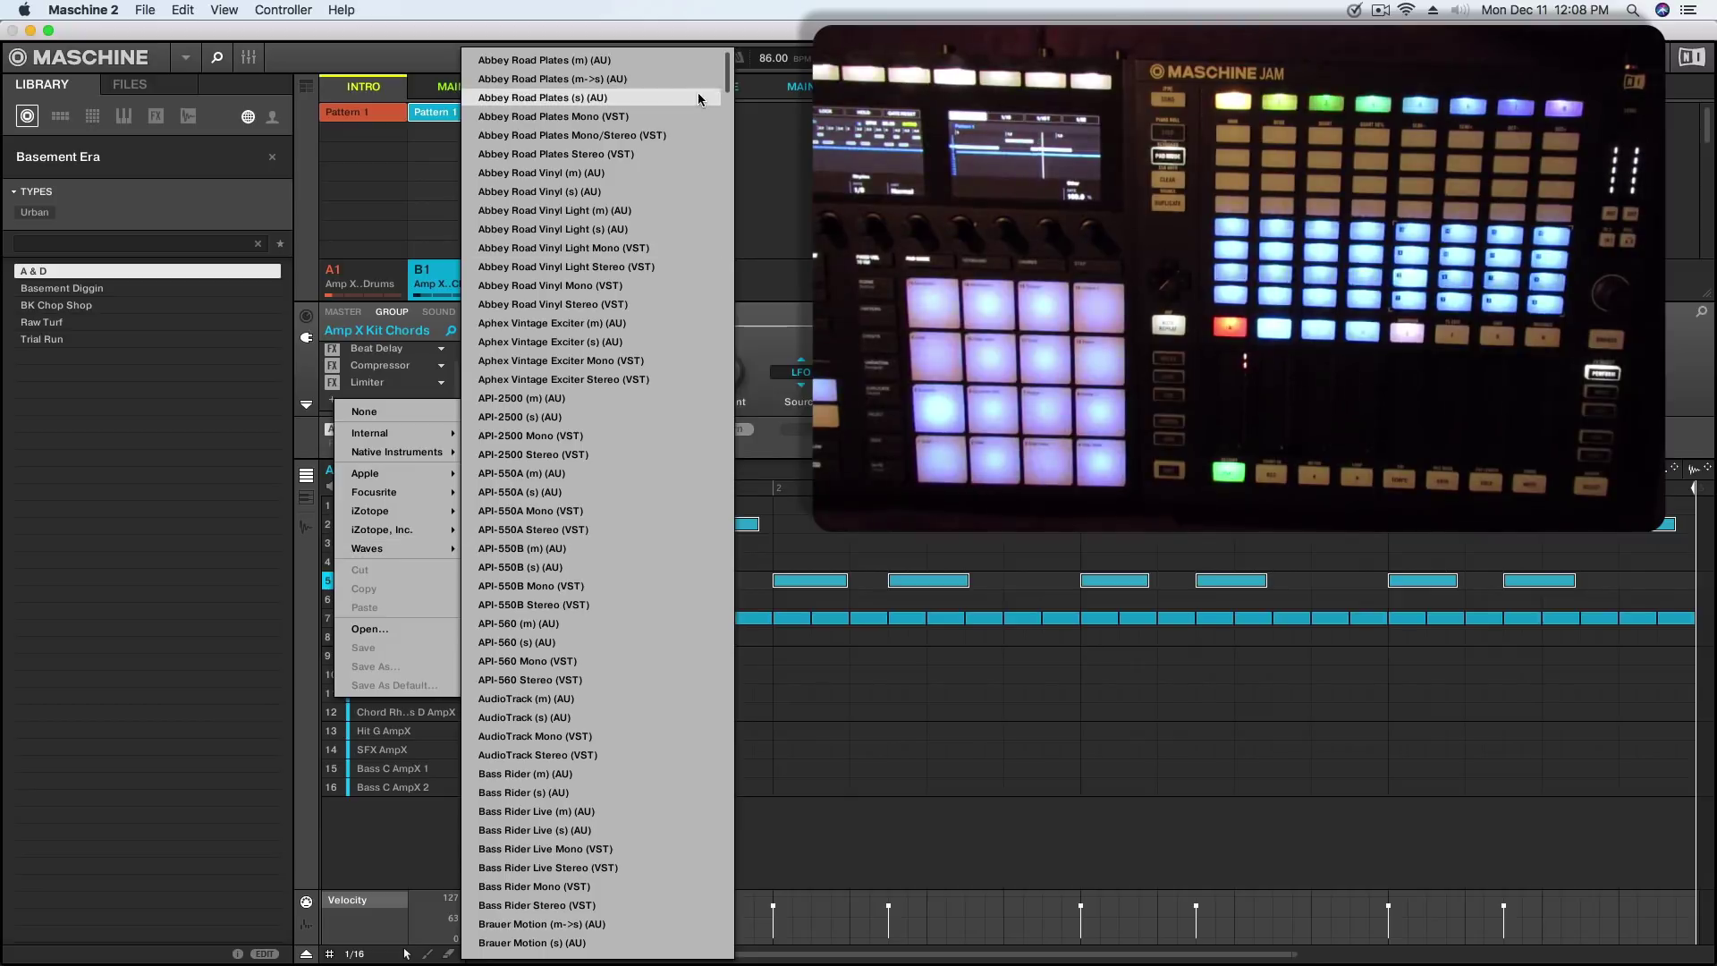
drag(727, 68, 708, 518)
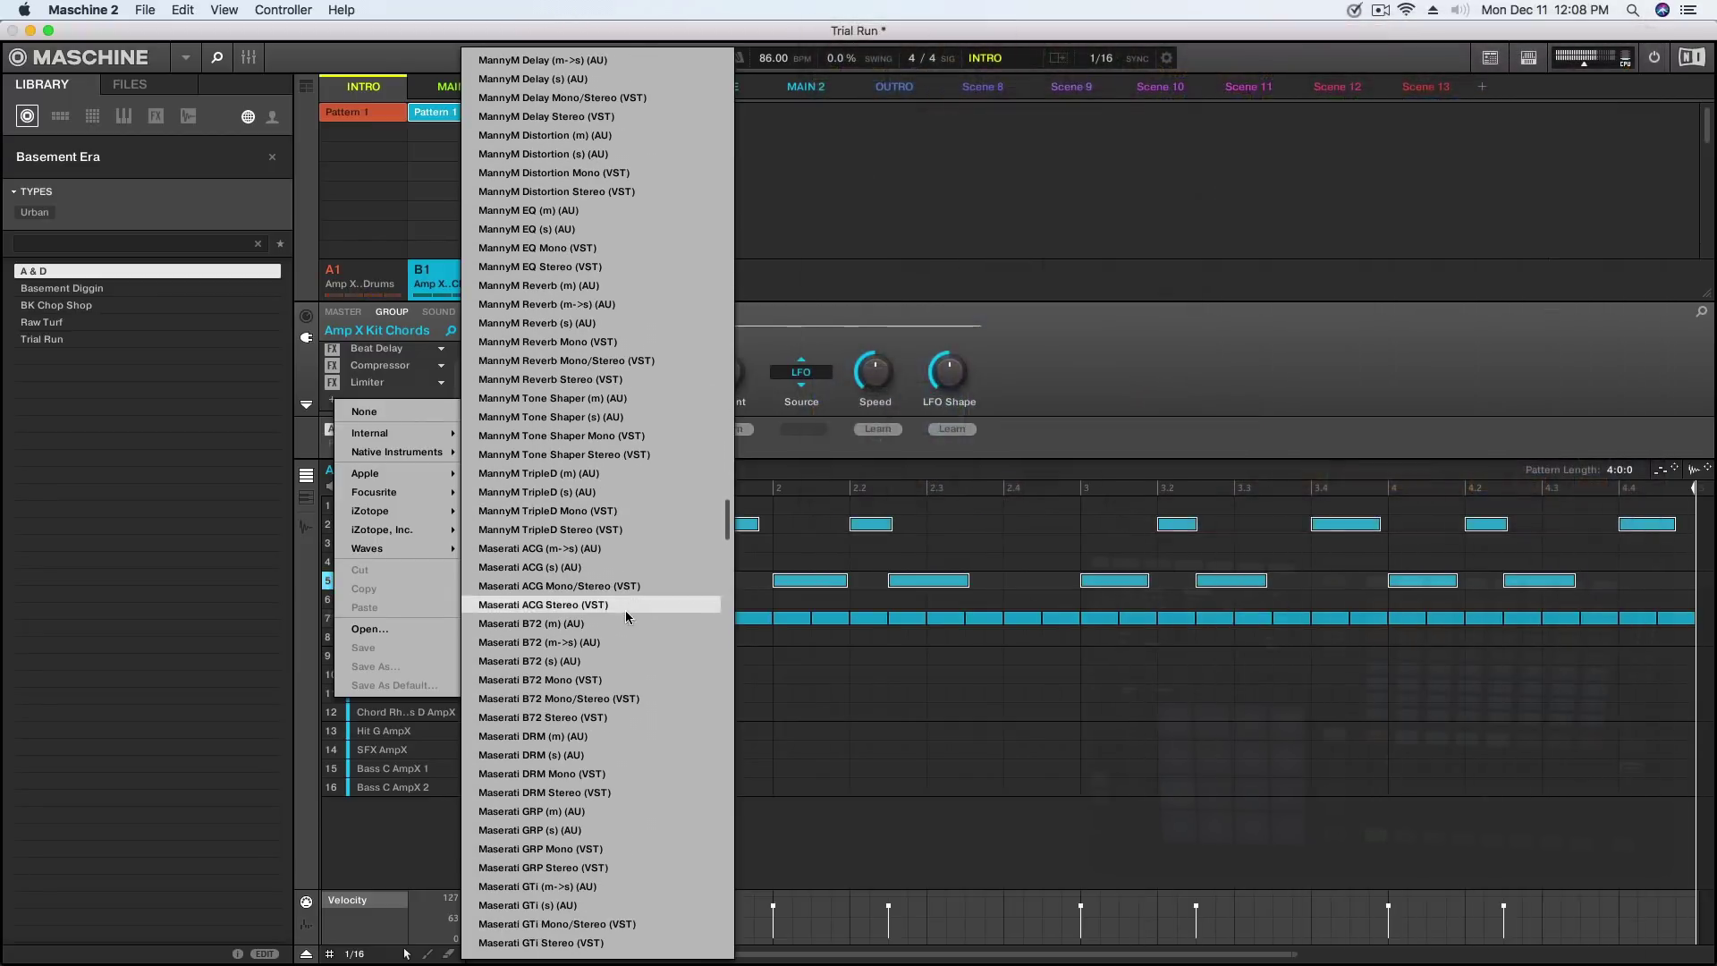
click(585, 792)
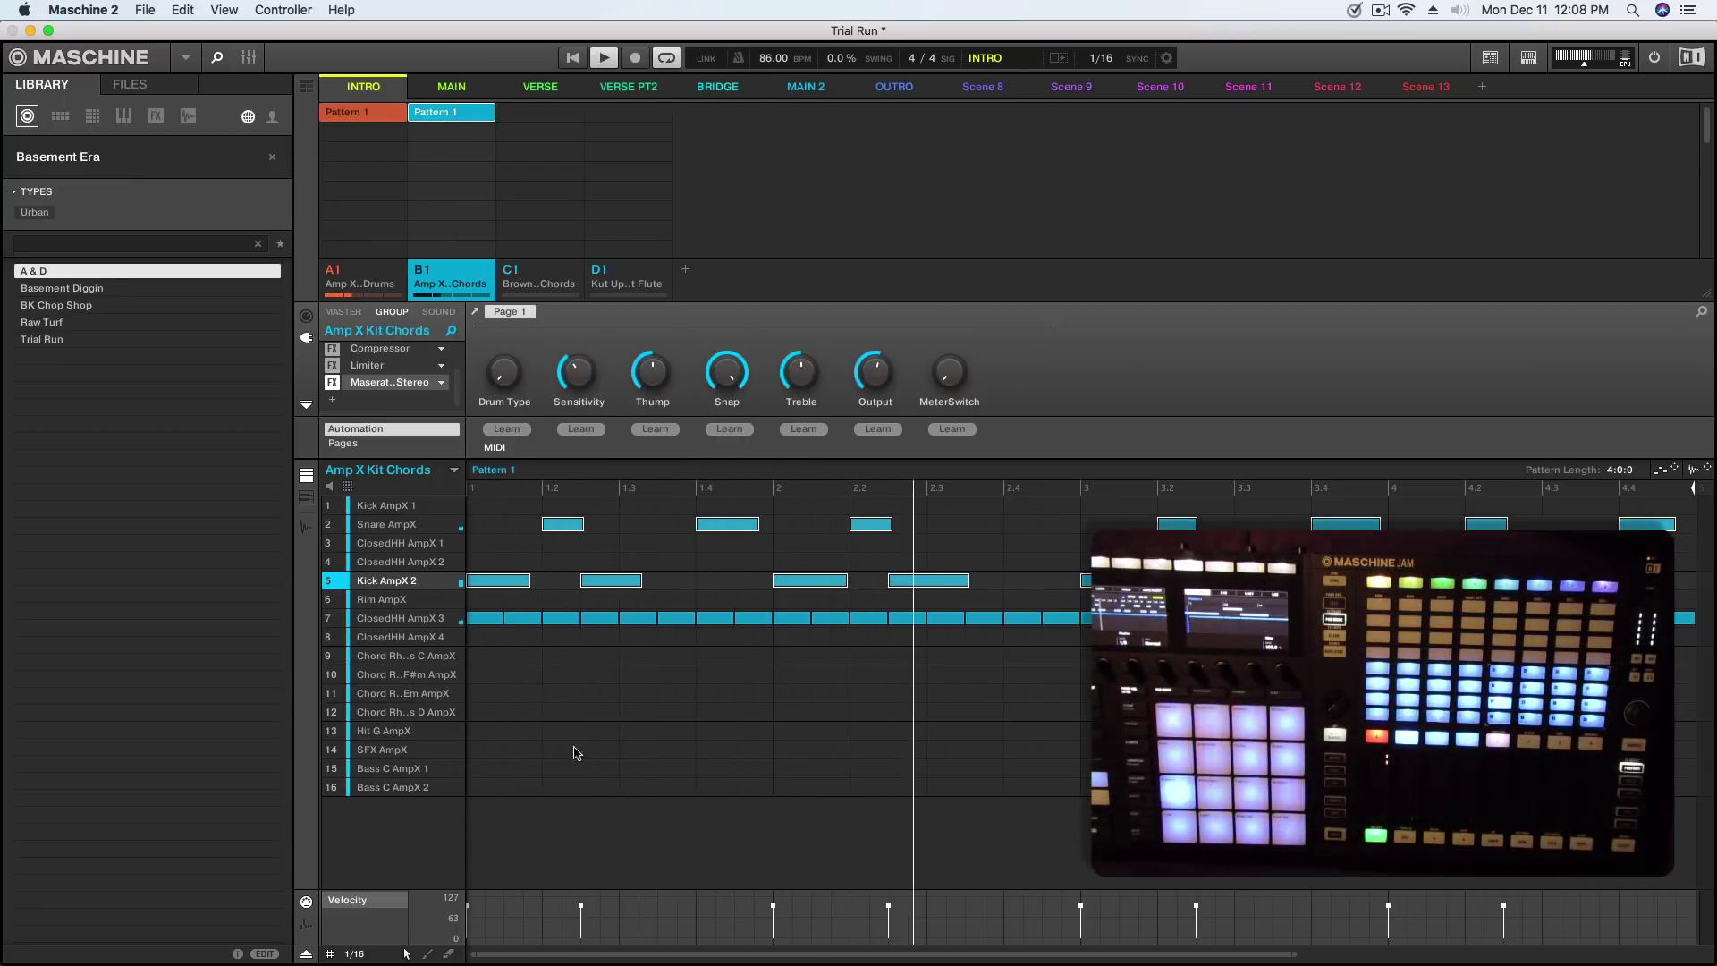
In the Maserati DRM plug-in window, raise Thump to maximum, increase Treble and Output slightly, and close the window
click(414, 384)
drag(453, 59, 862, 106)
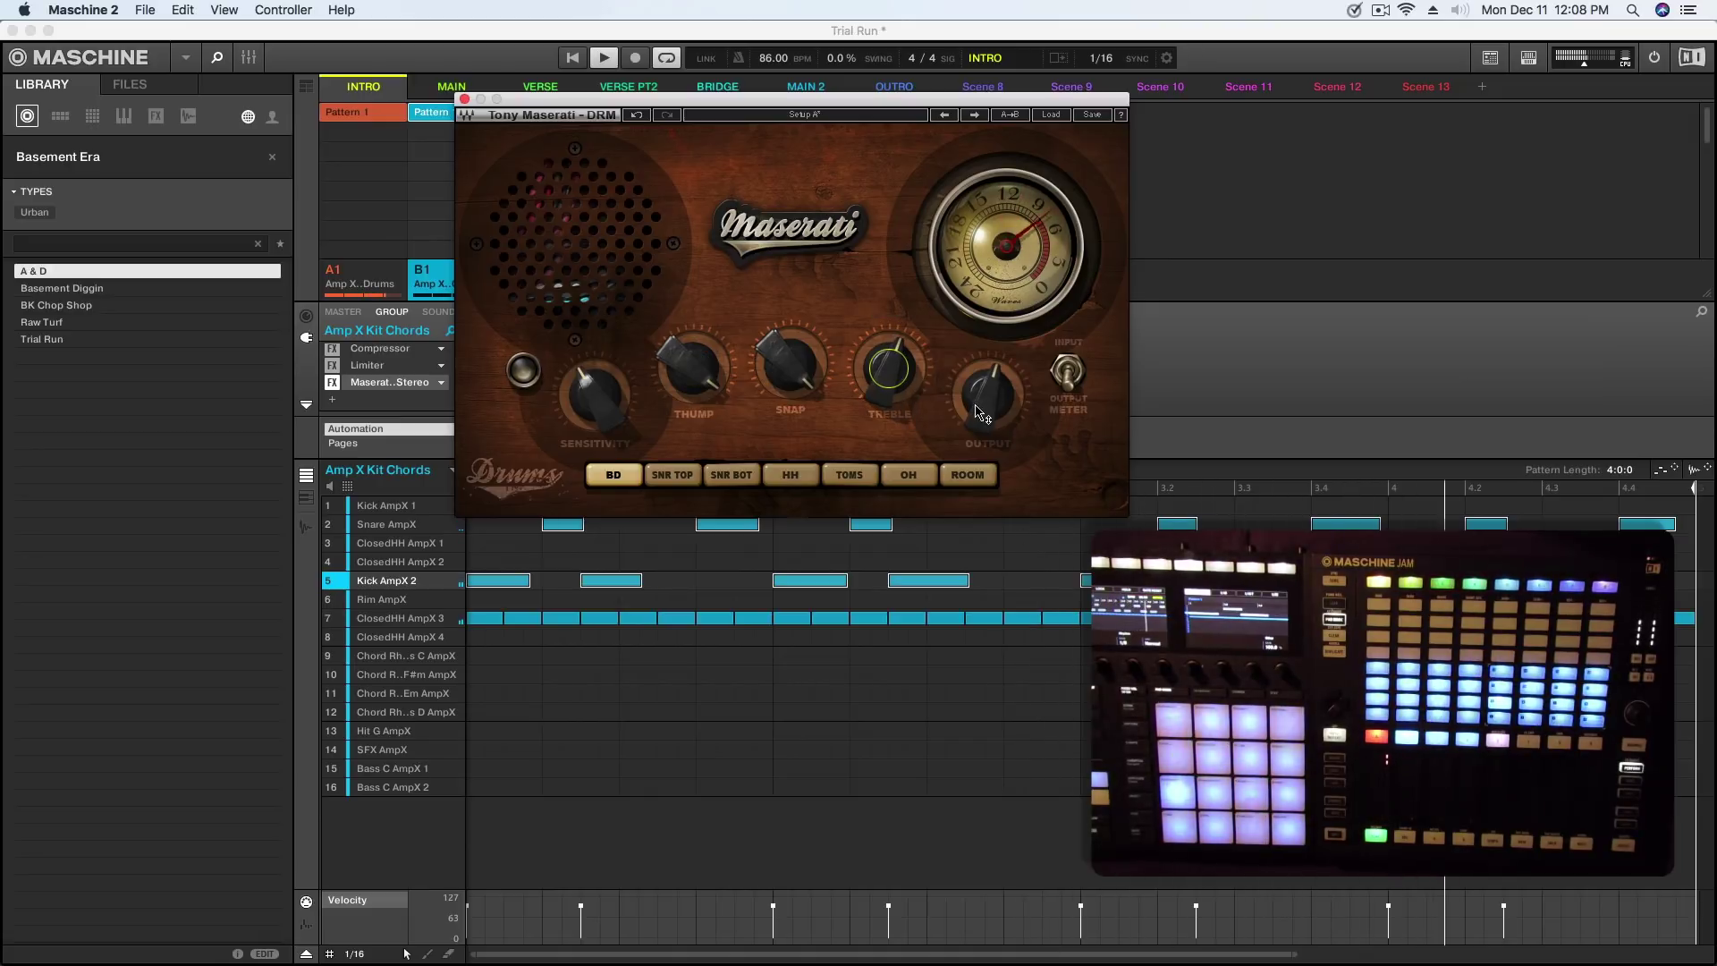
drag(981, 413, 981, 410)
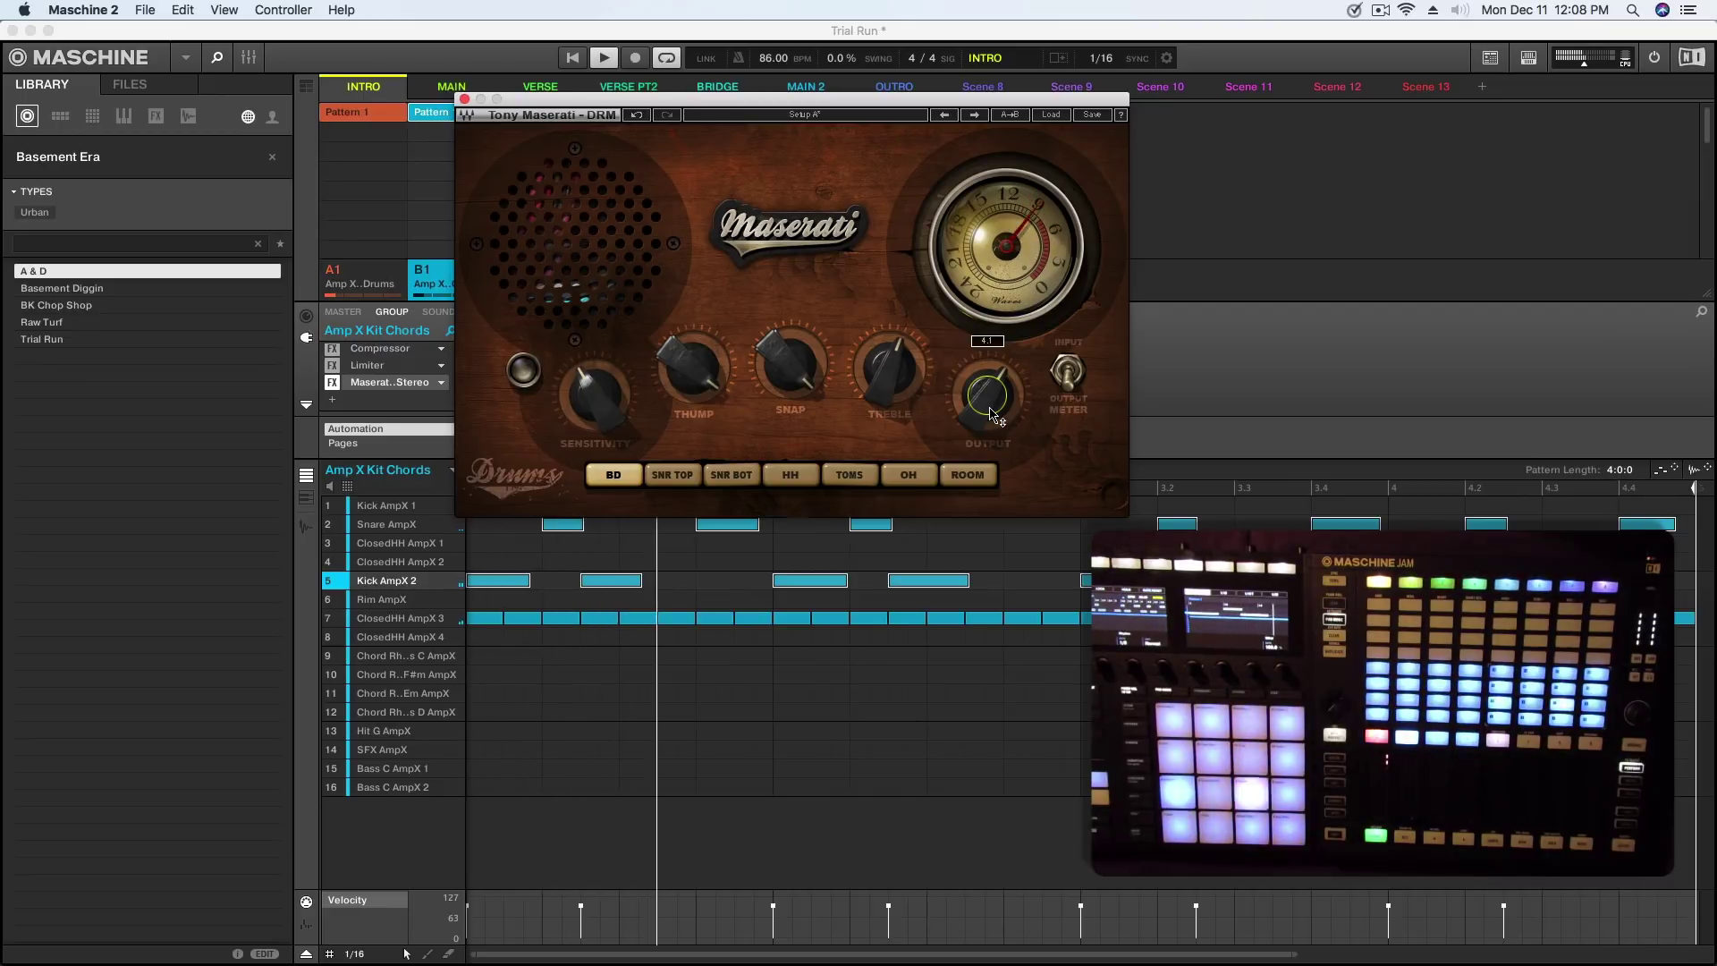
click(464, 99)
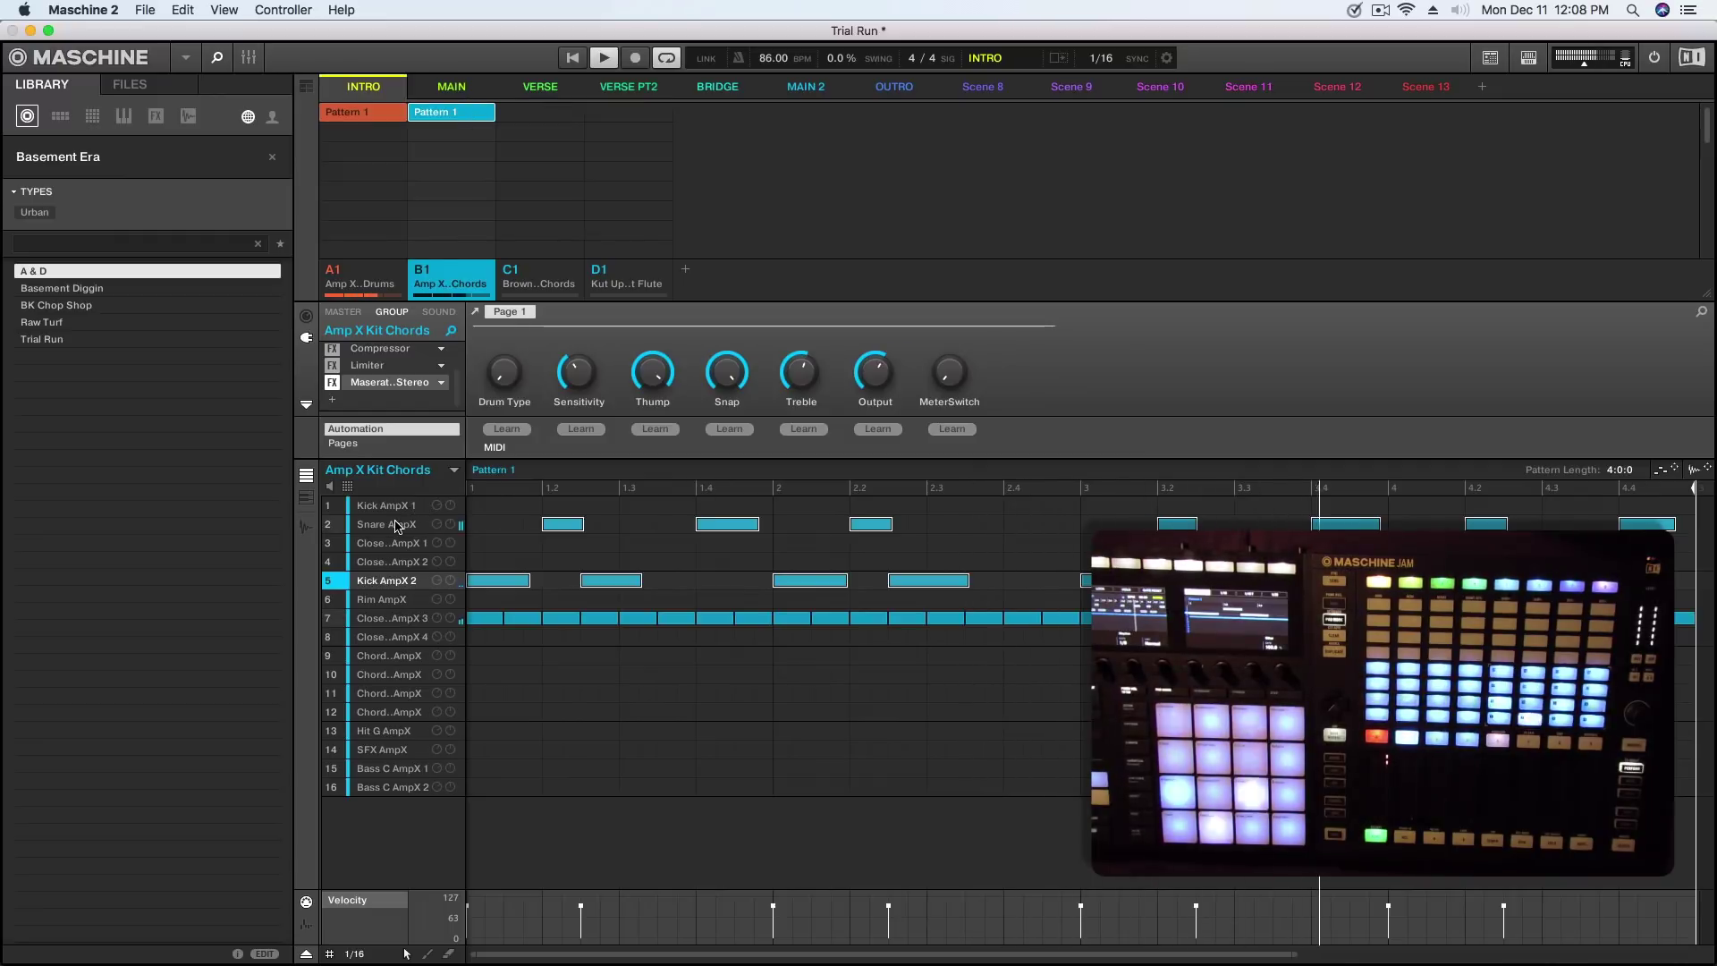
Bypass the Perform FX effect on the Amp X Kit Drums group
click(366, 284)
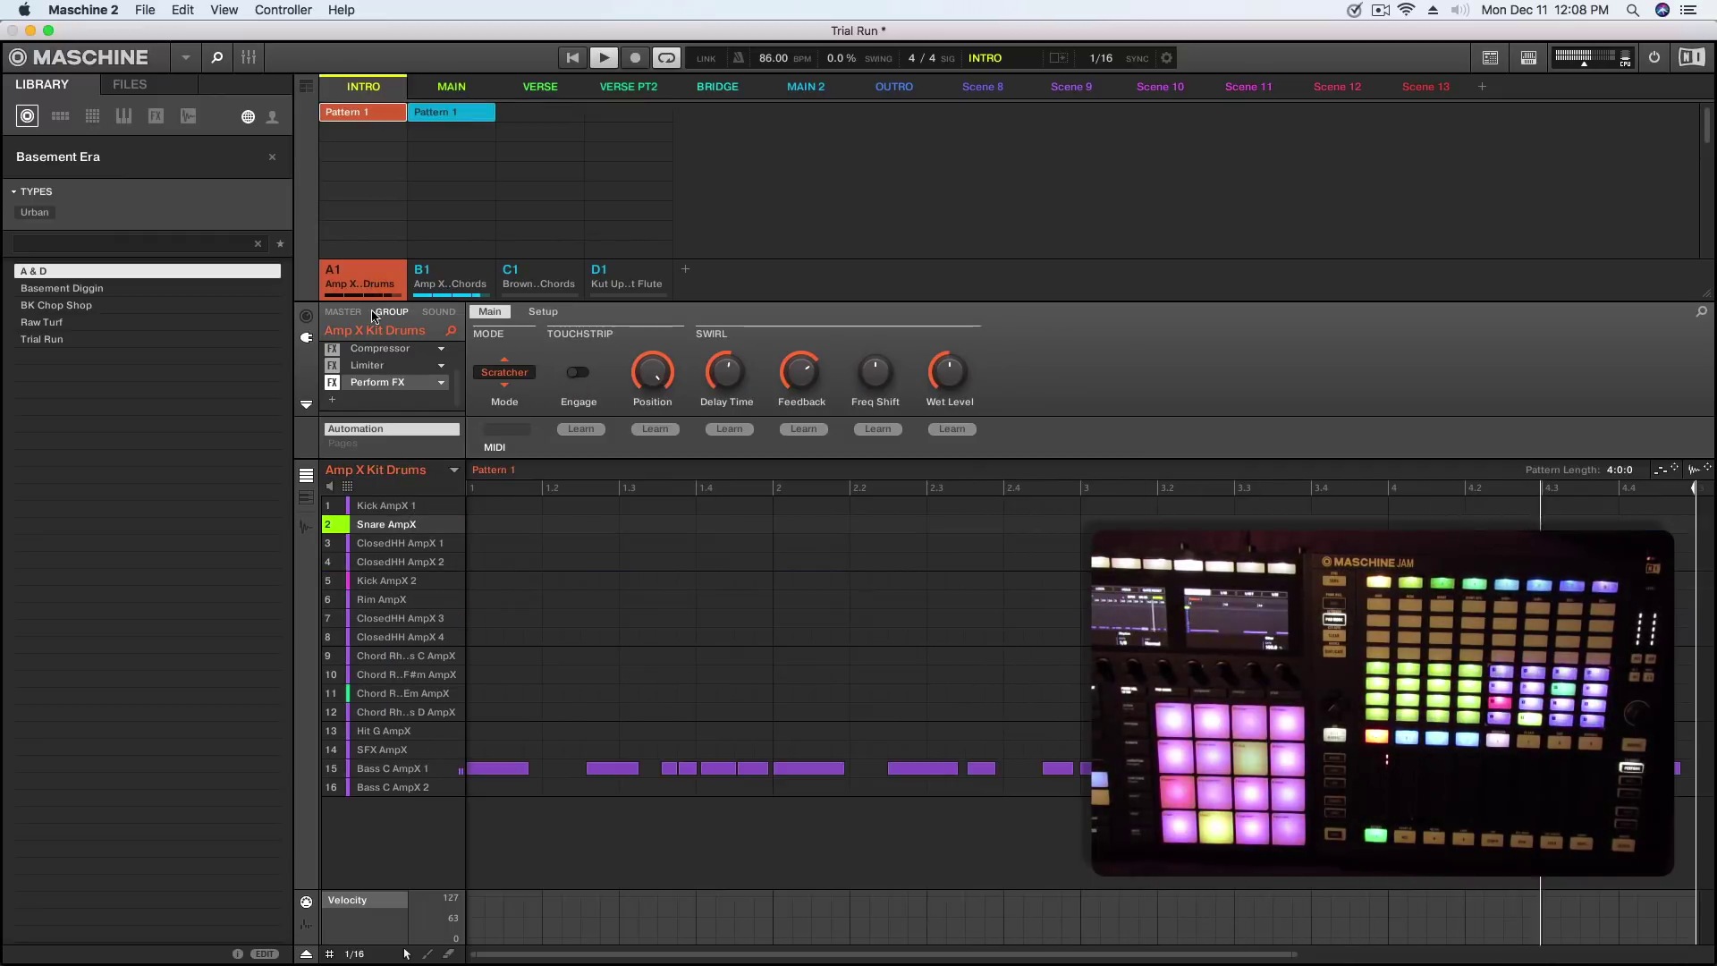
click(330, 383)
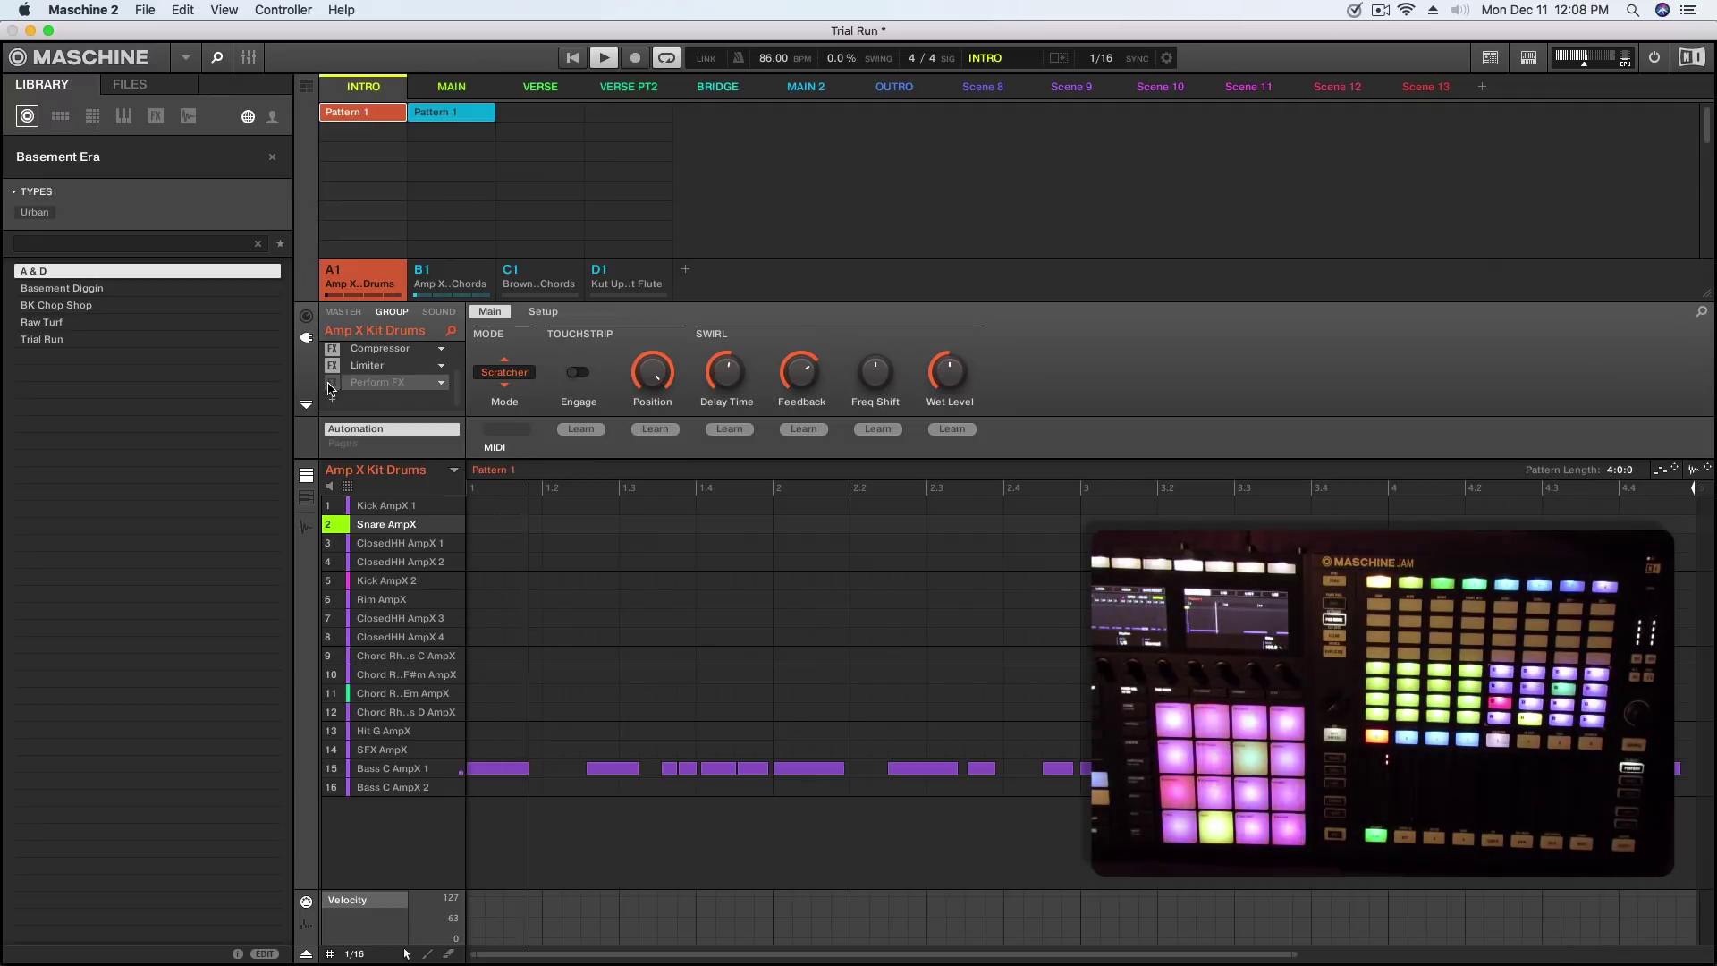
With Bass C AmpX 1 selected, add the Waves Maserati B72 Stereo (VST) effect to the Amp X Kit Drums group's chain
click(394, 771)
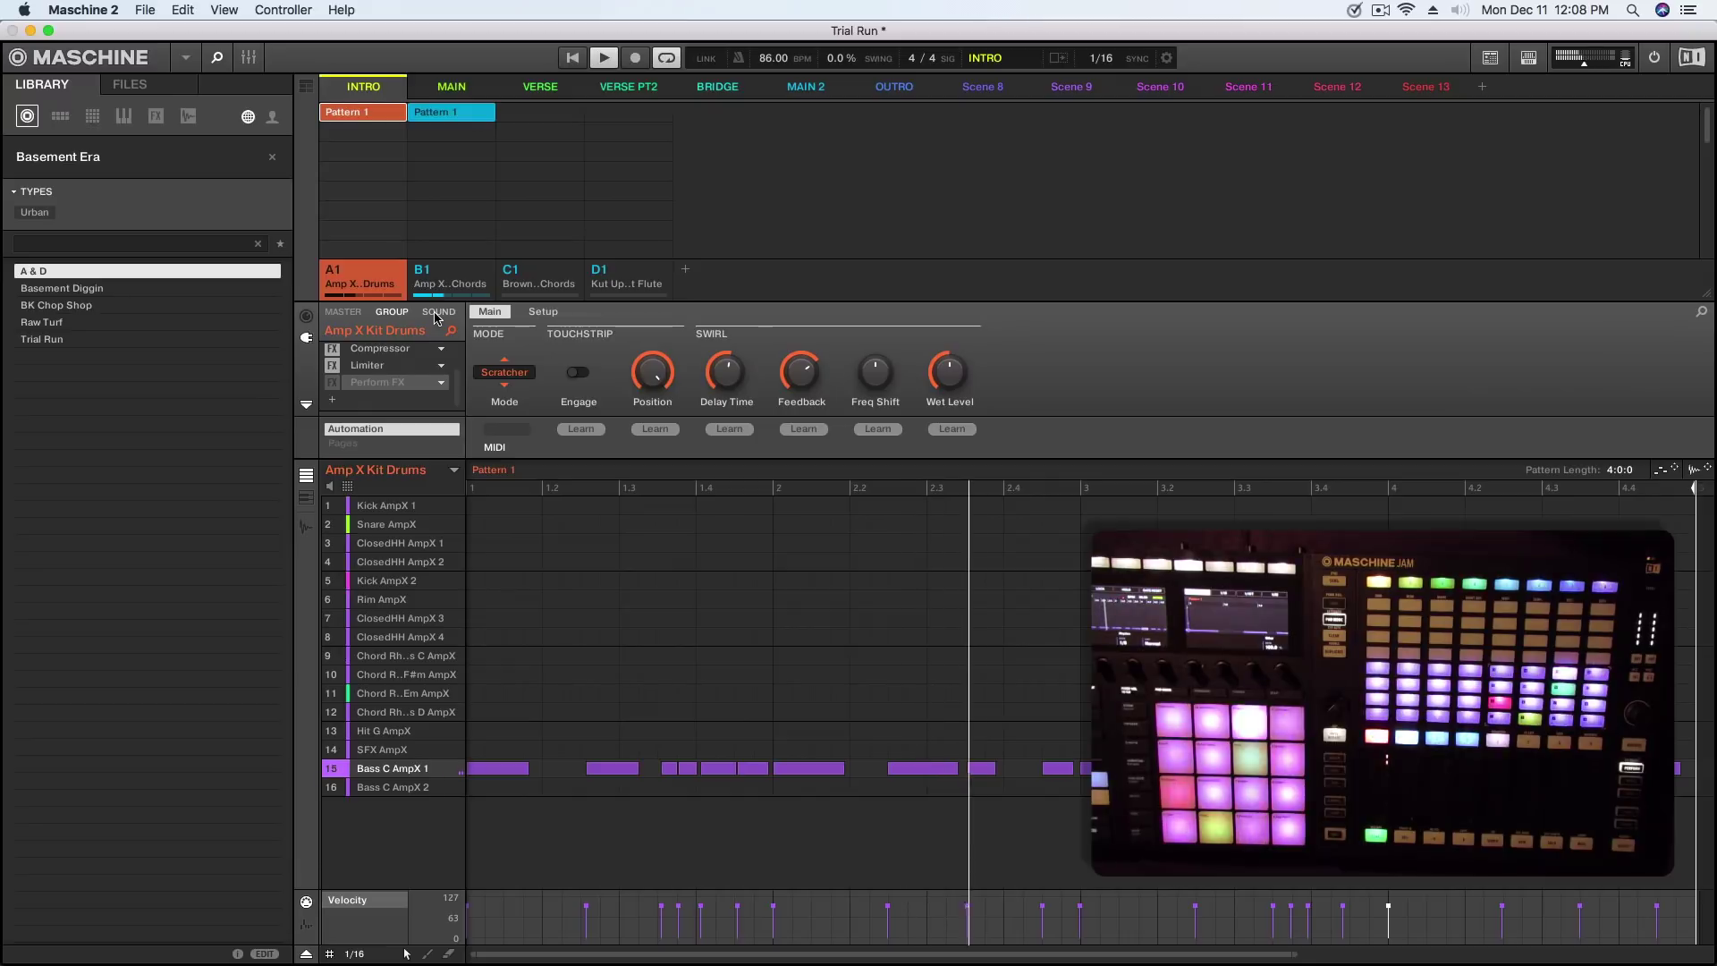
click(334, 401)
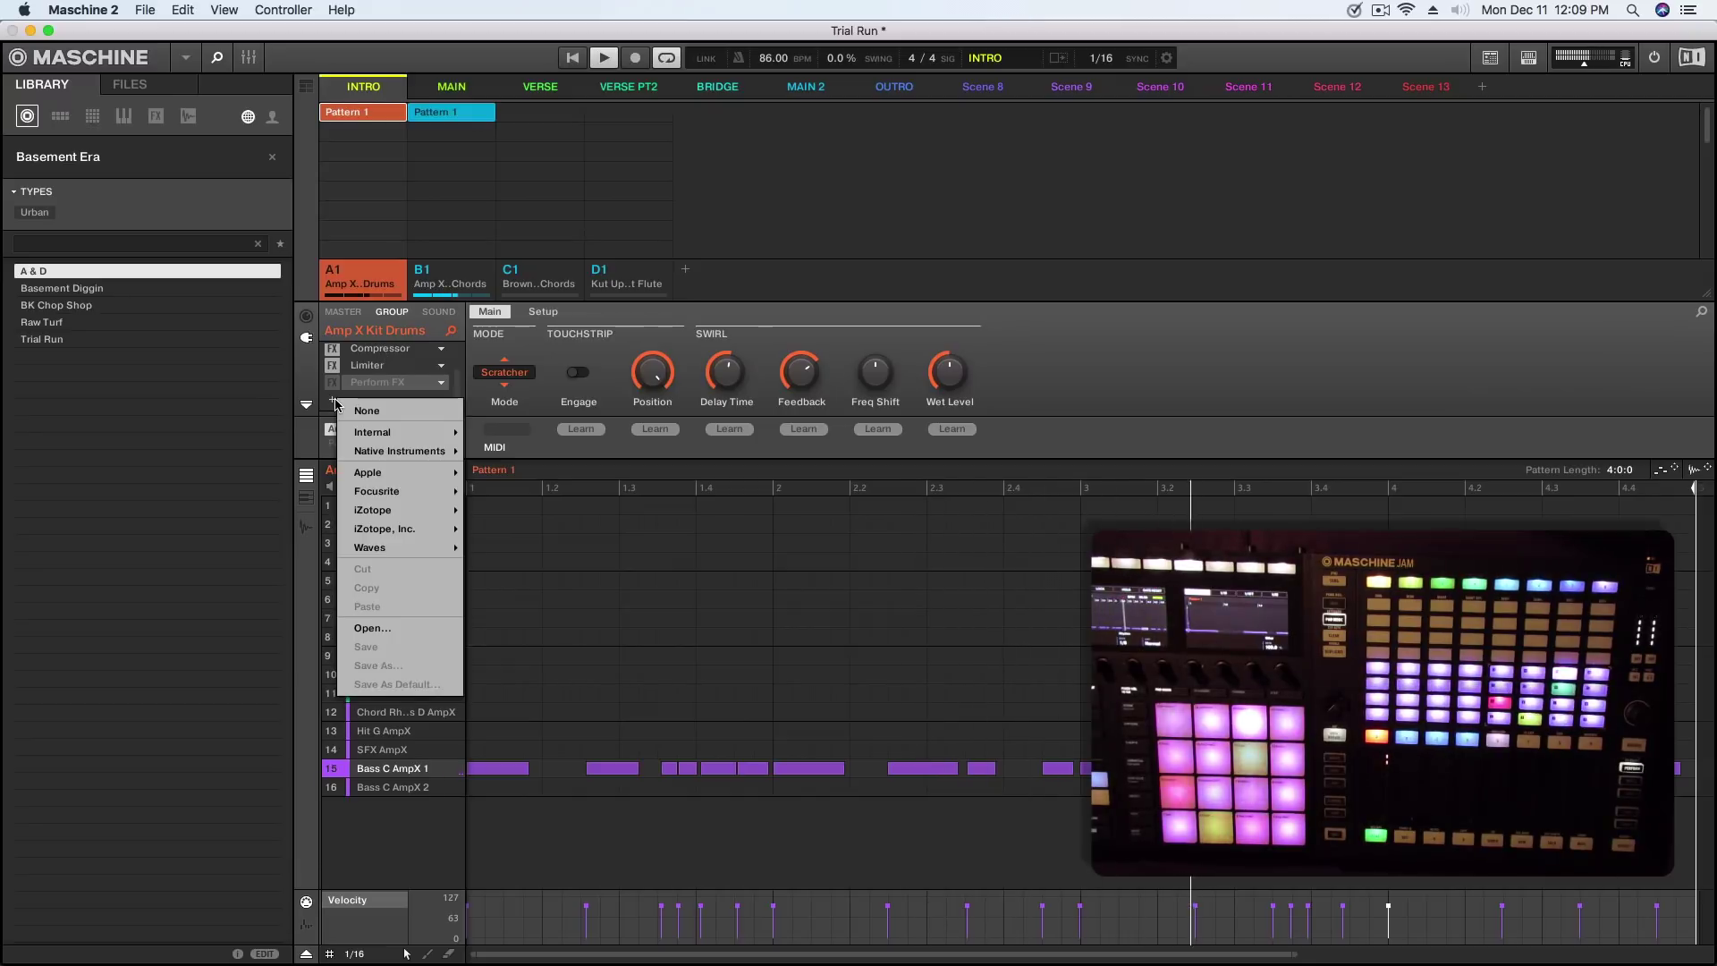
mouse_move(431, 510)
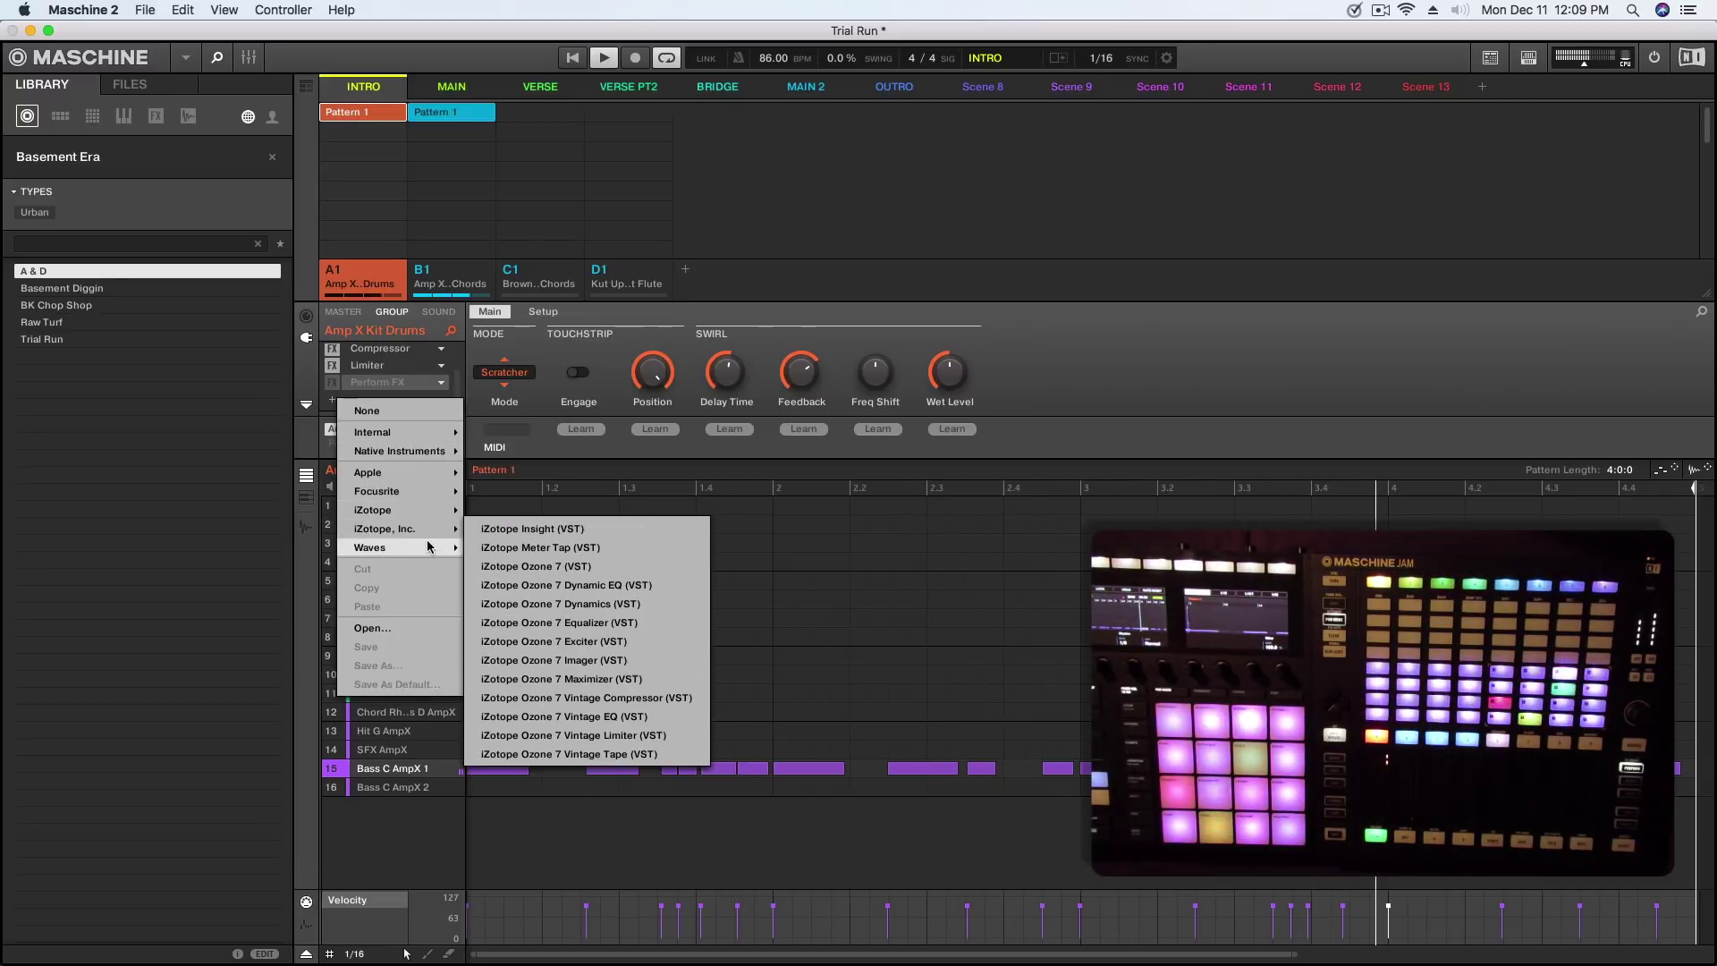
mouse_move(420, 548)
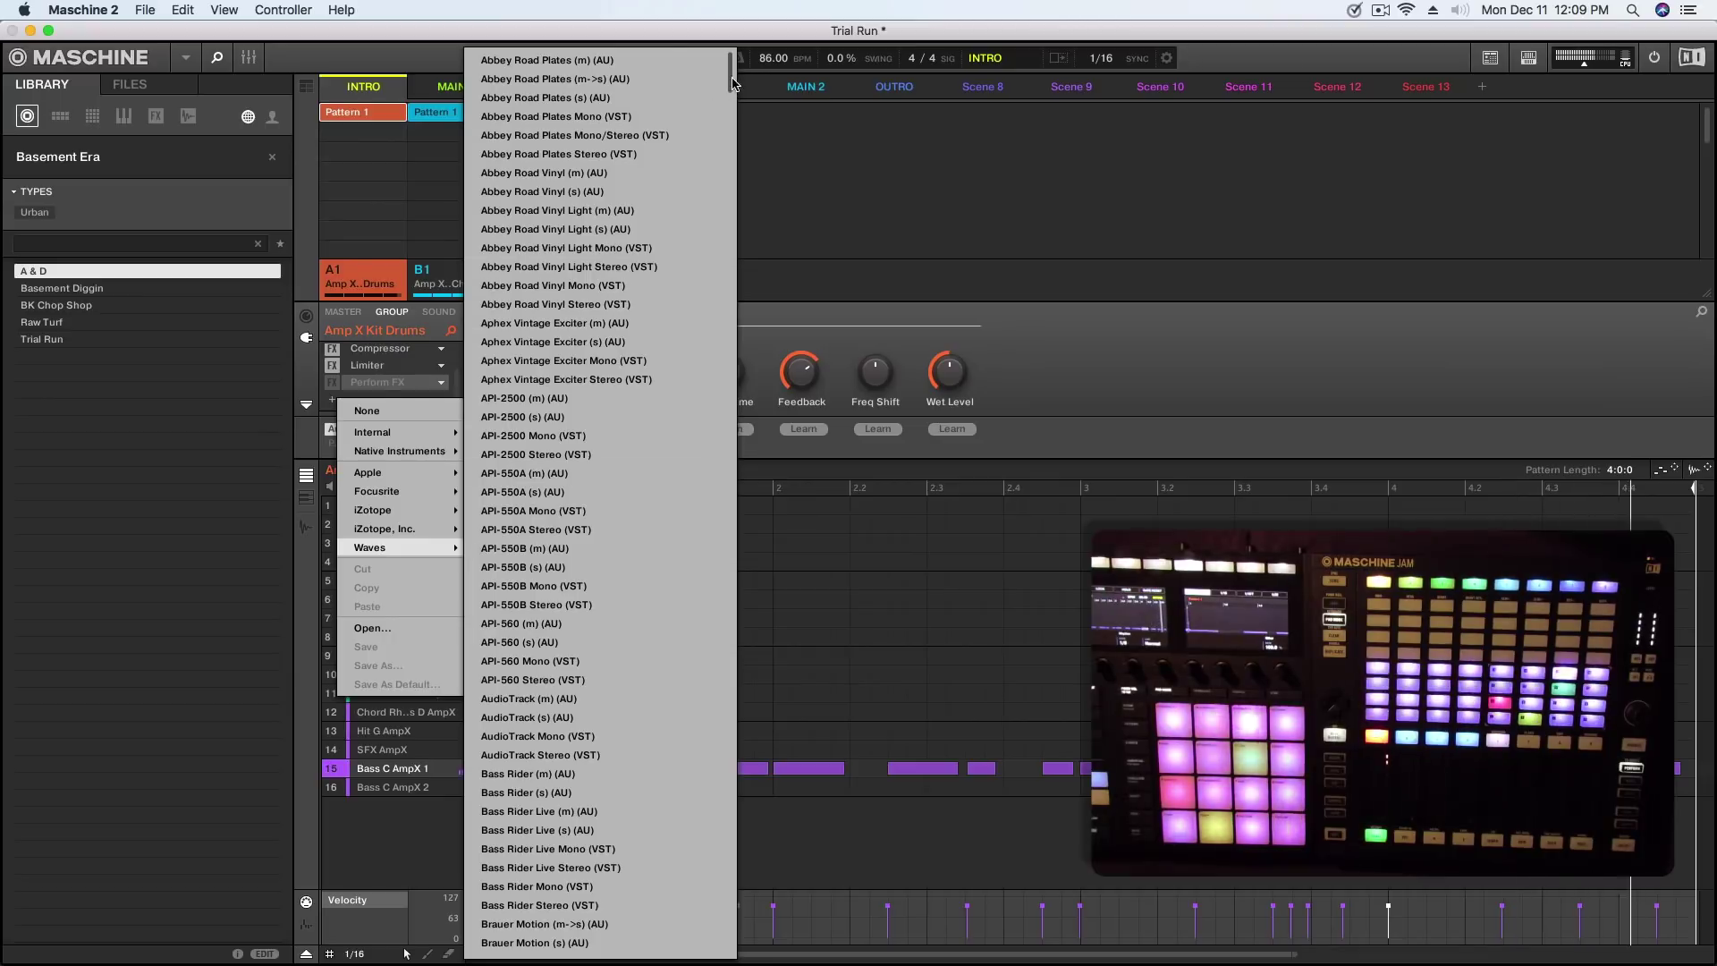
scroll(706, 358, down, 20)
scroll(699, 683, down, 20)
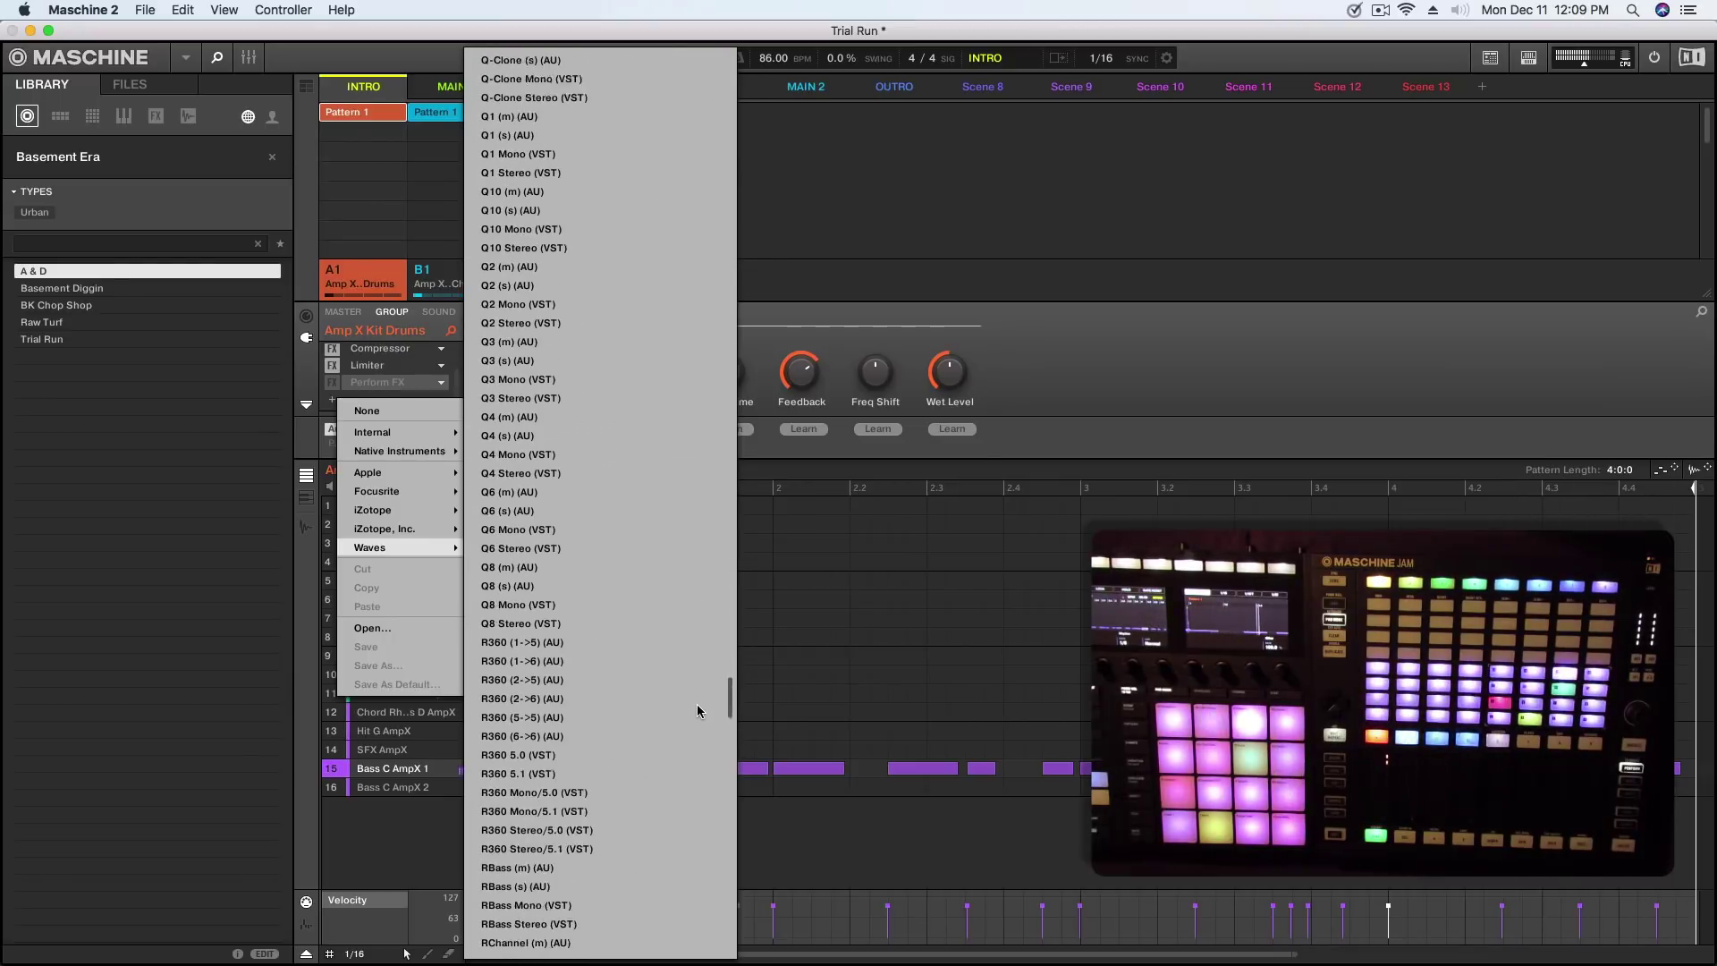
scroll(711, 813, down, 6)
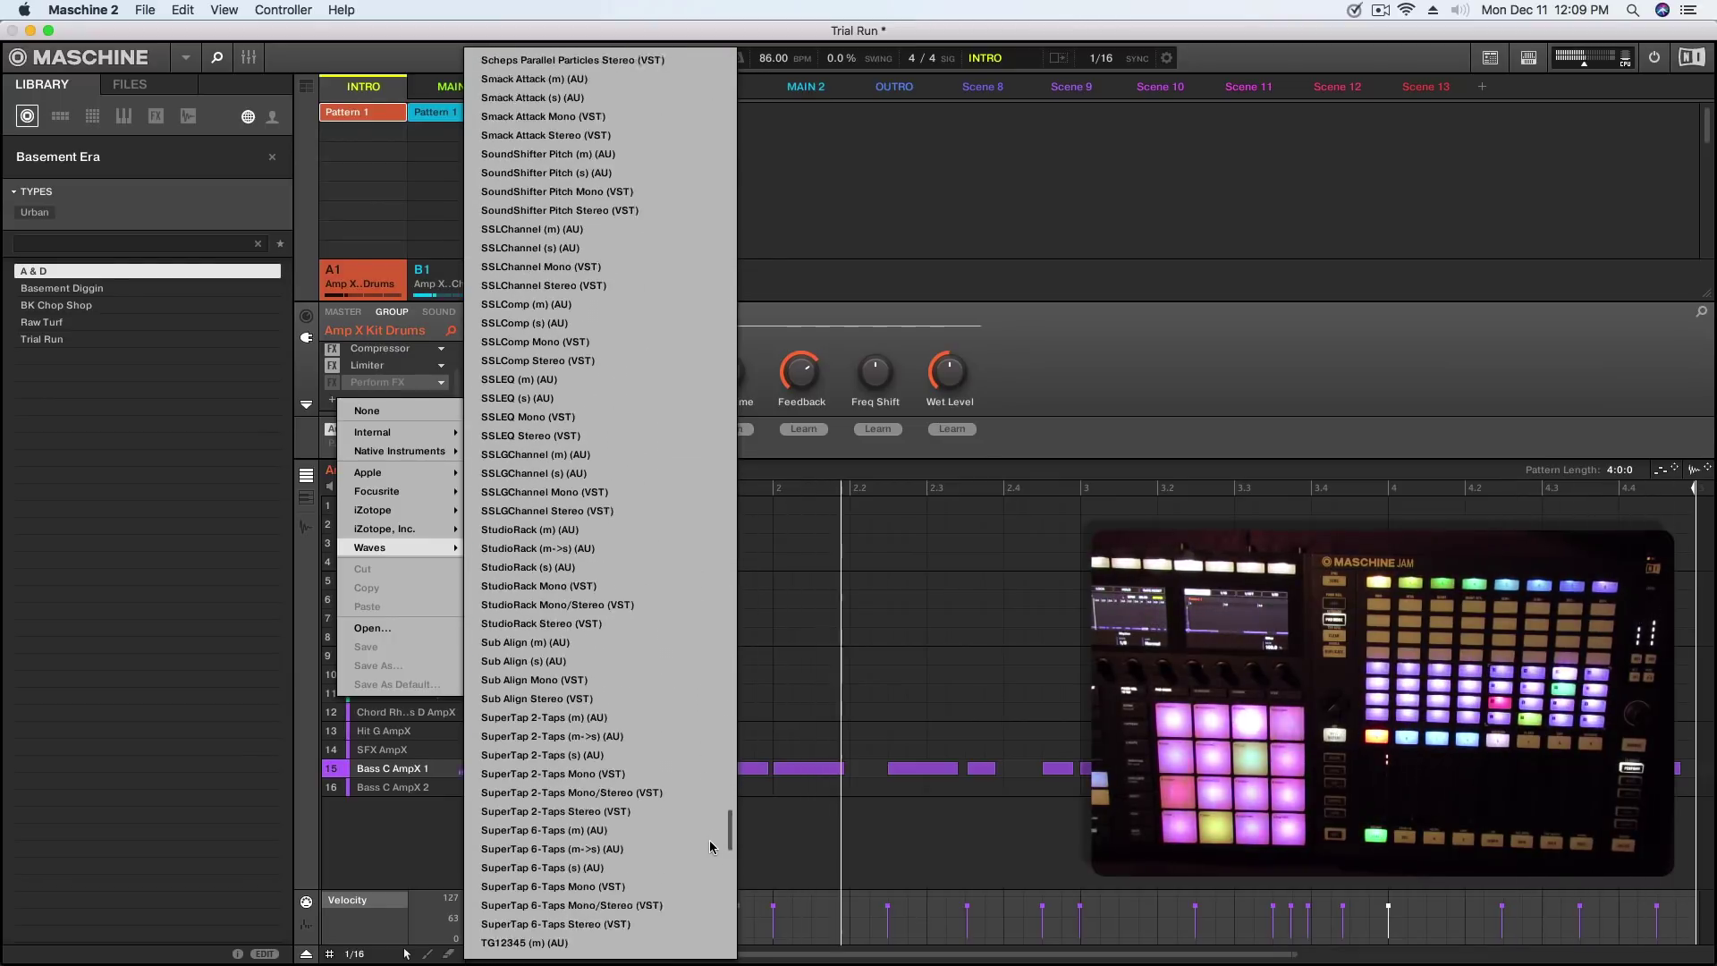
drag(711, 817, 728, 538)
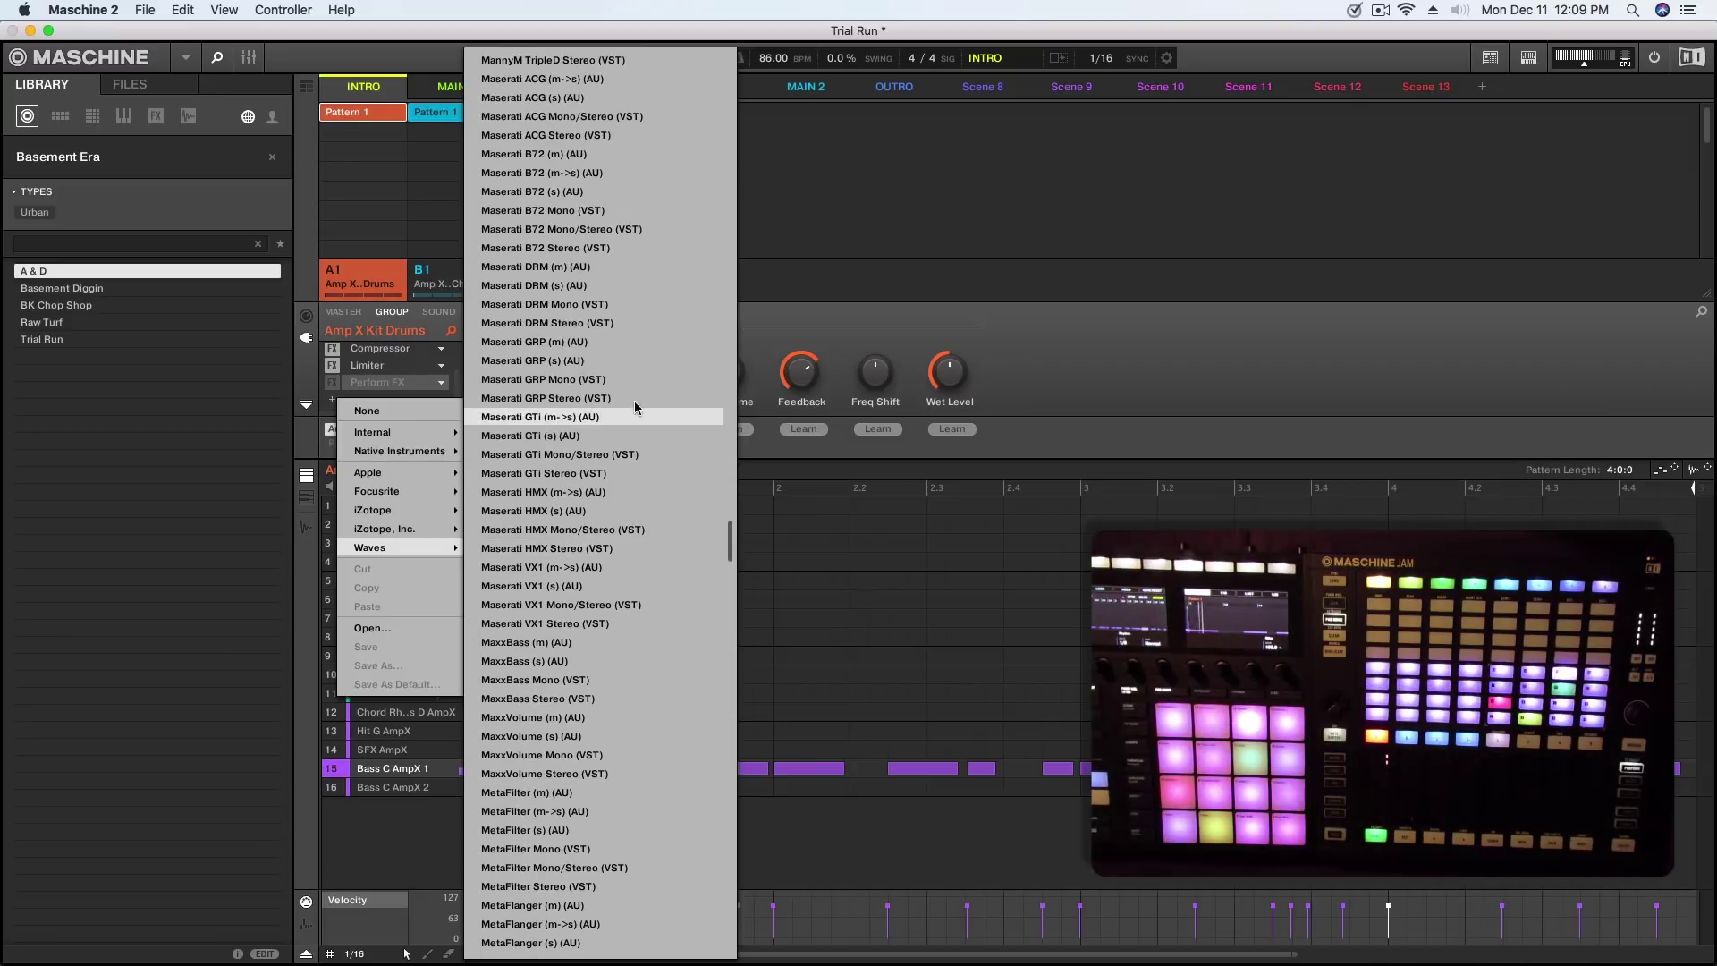
click(598, 250)
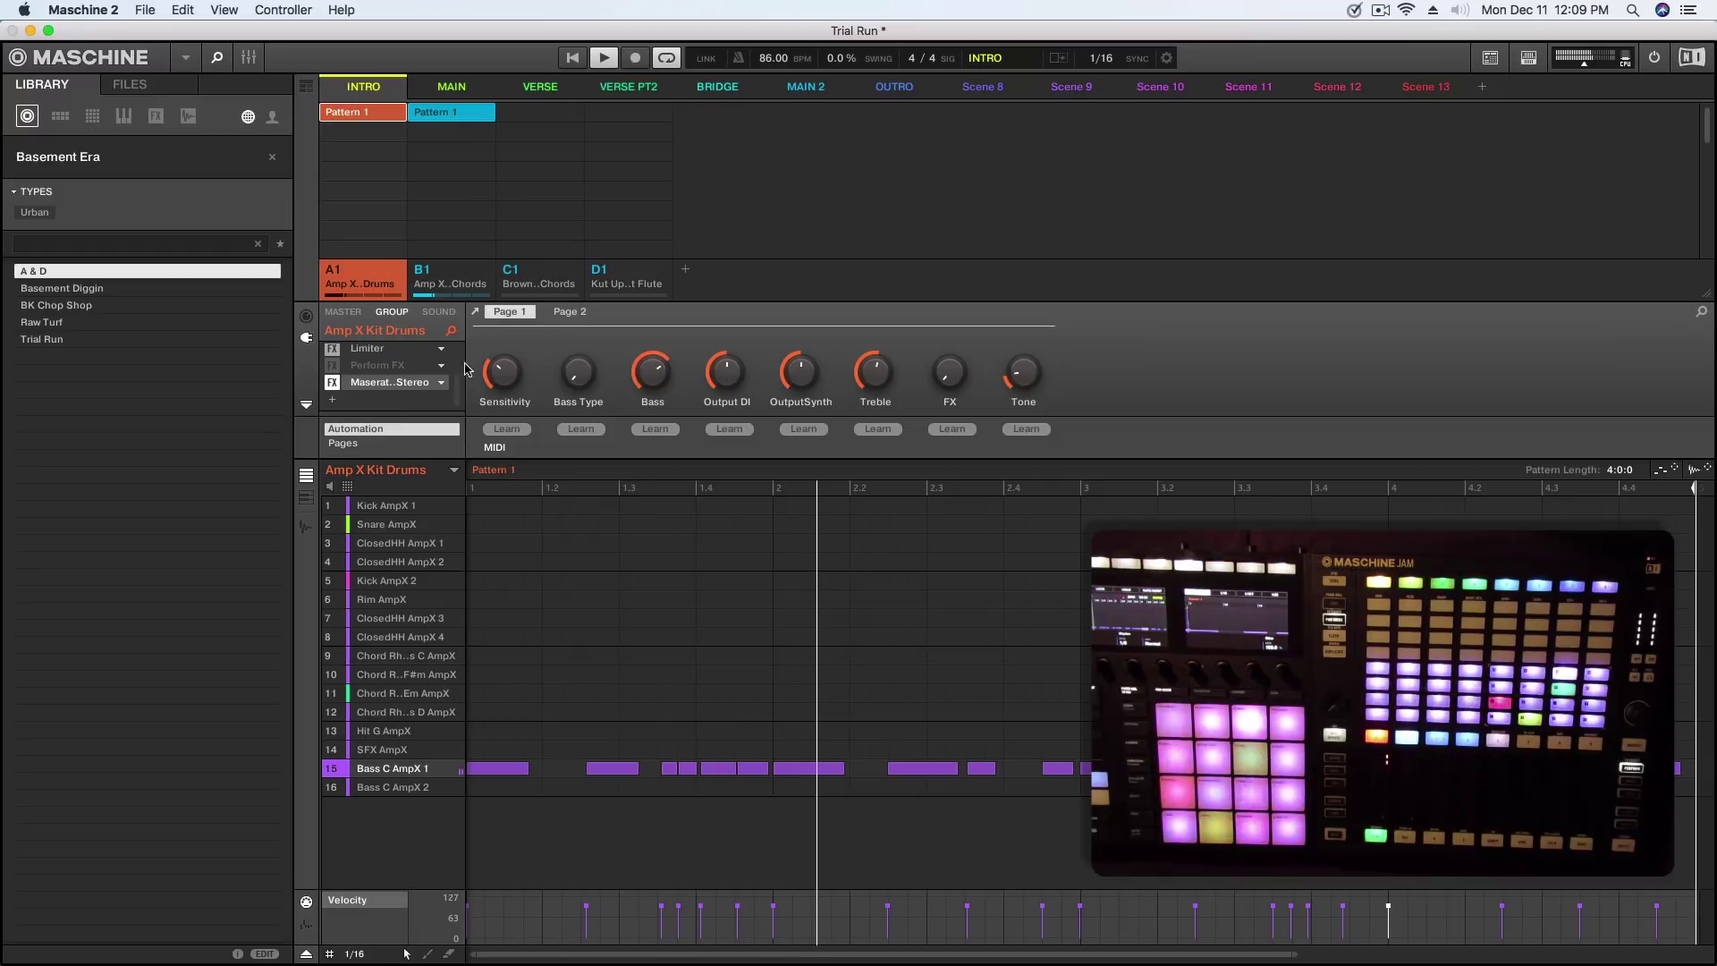
In the Maserati B72 plug-in window, lower Sensitivity, turn Bass up fully, raise Output, and close the window
click(394, 385)
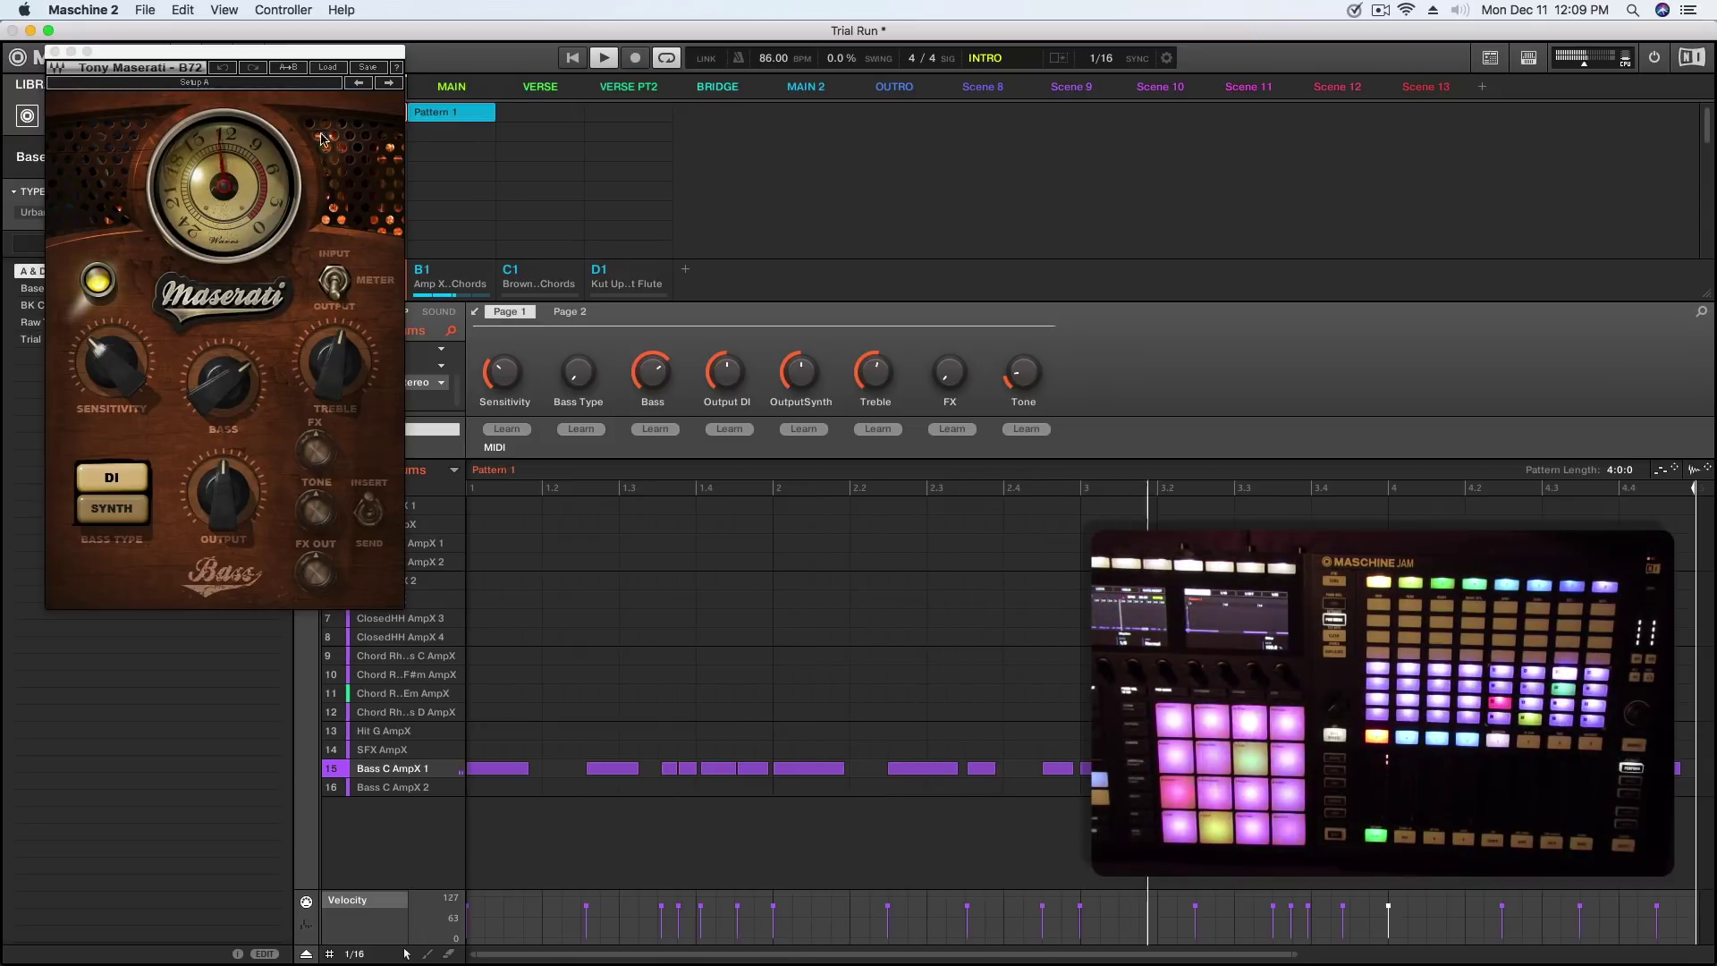
drag(313, 60, 600, 170)
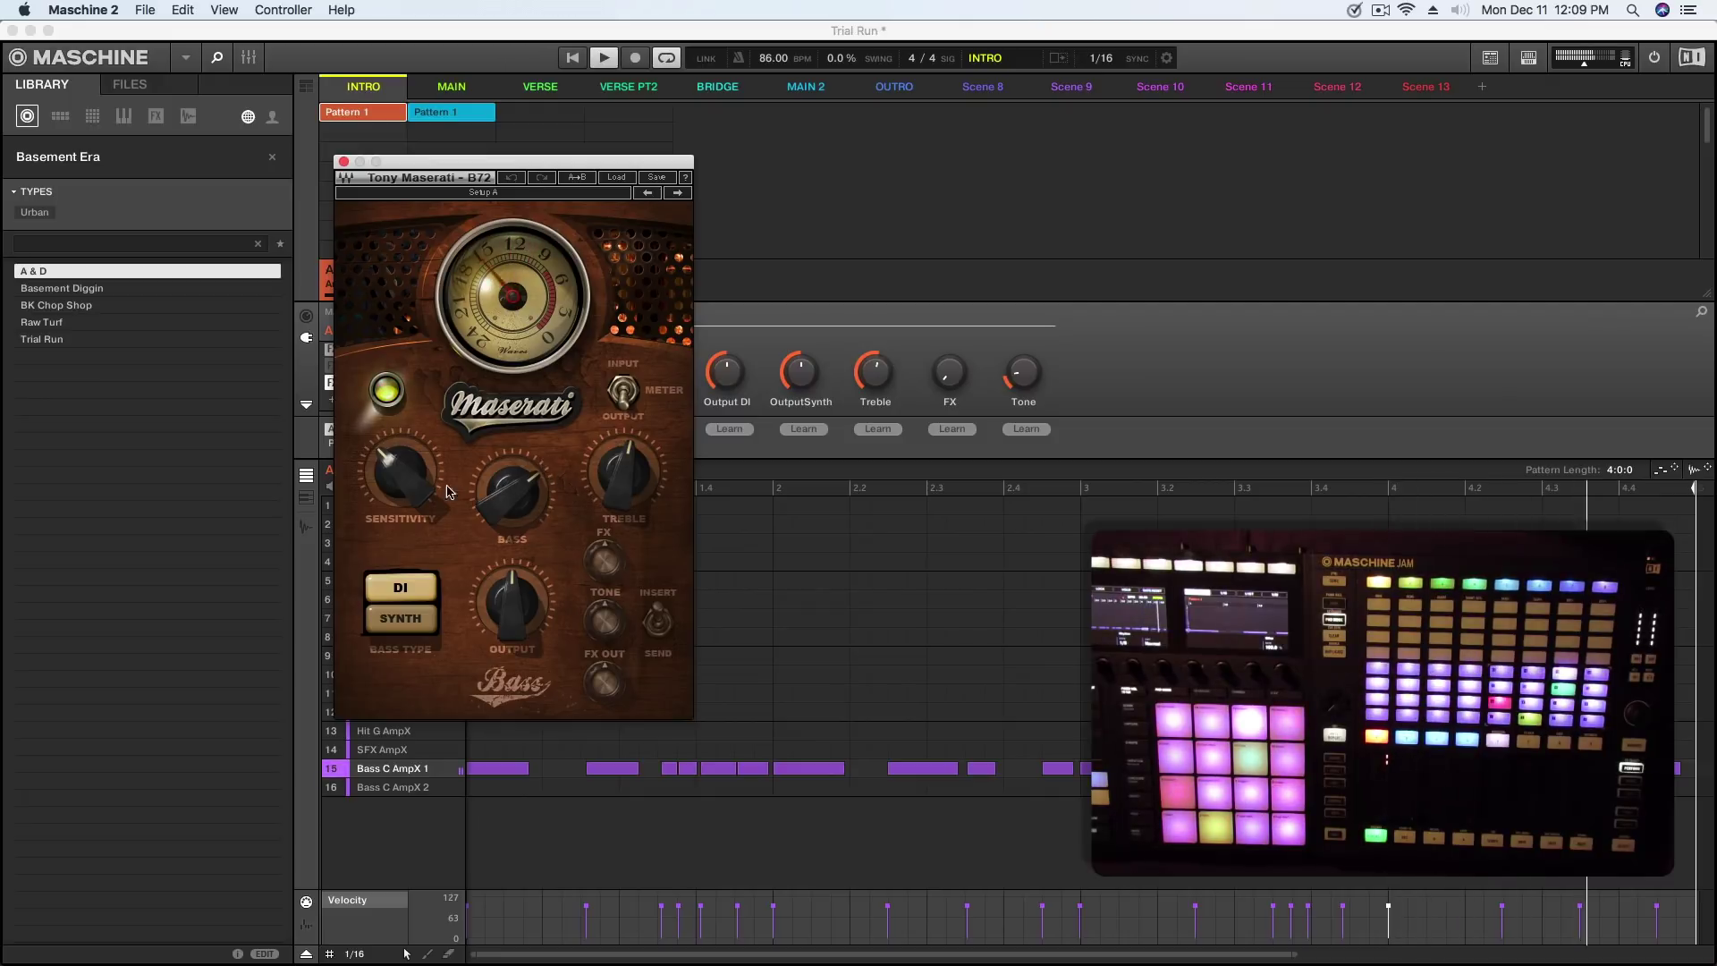
drag(414, 487, 414, 479)
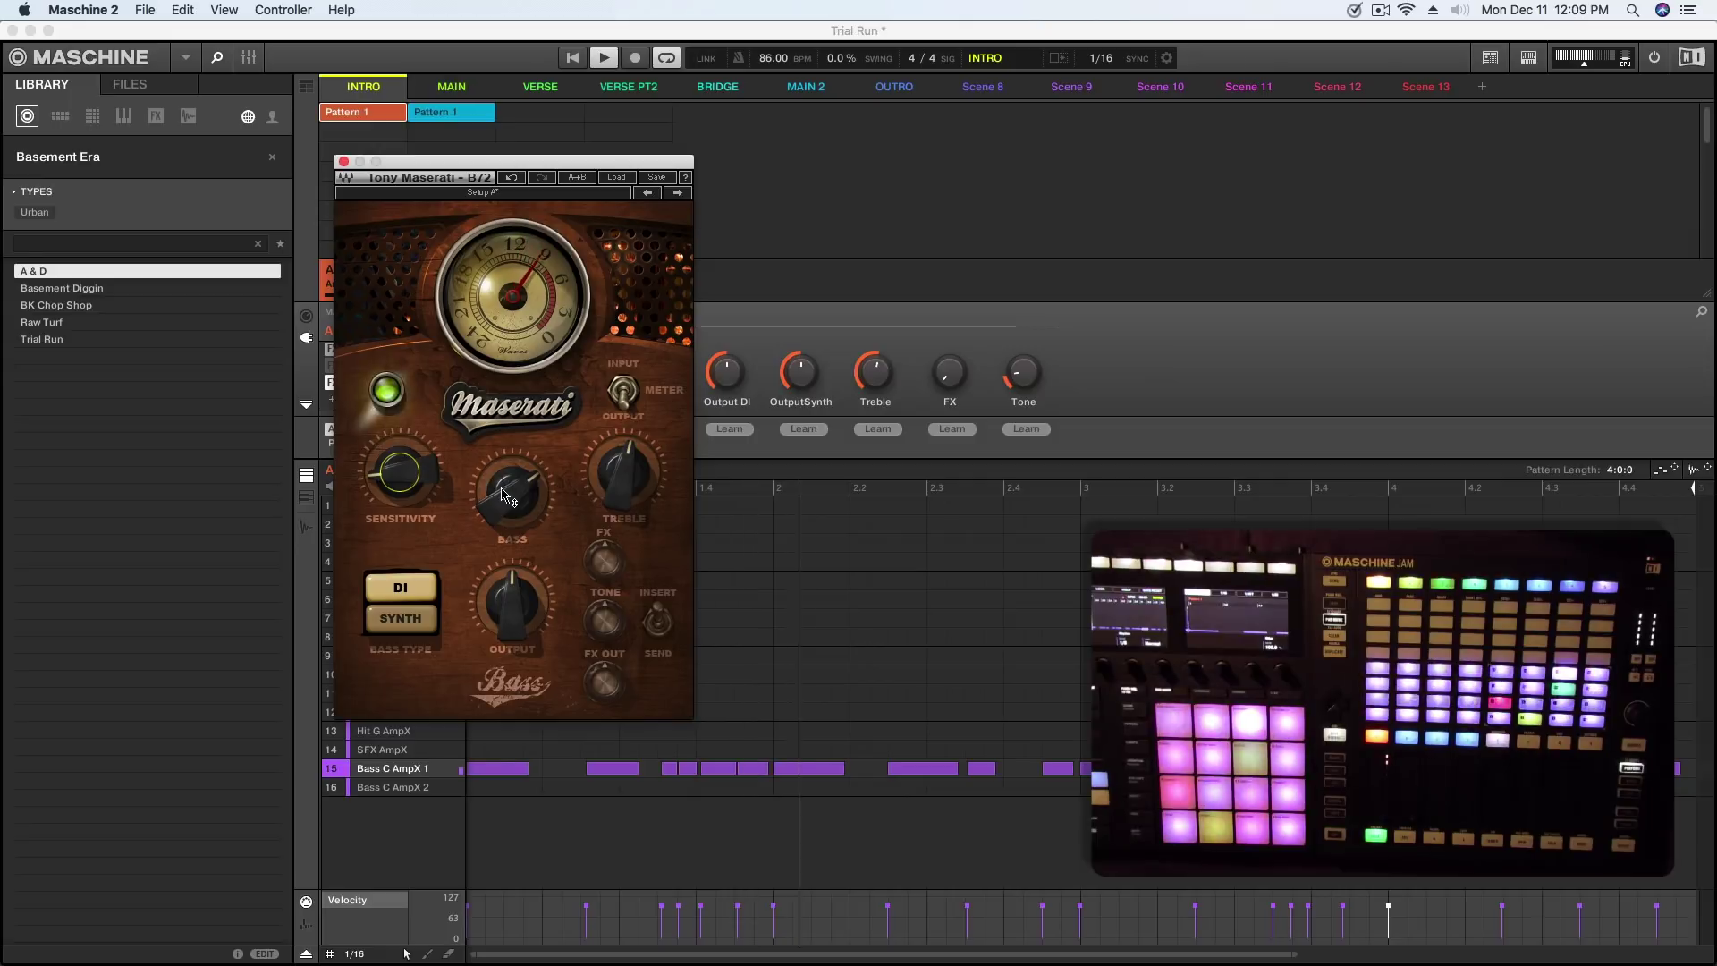
mouse_move(508, 499)
drag(508, 498, 508, 477)
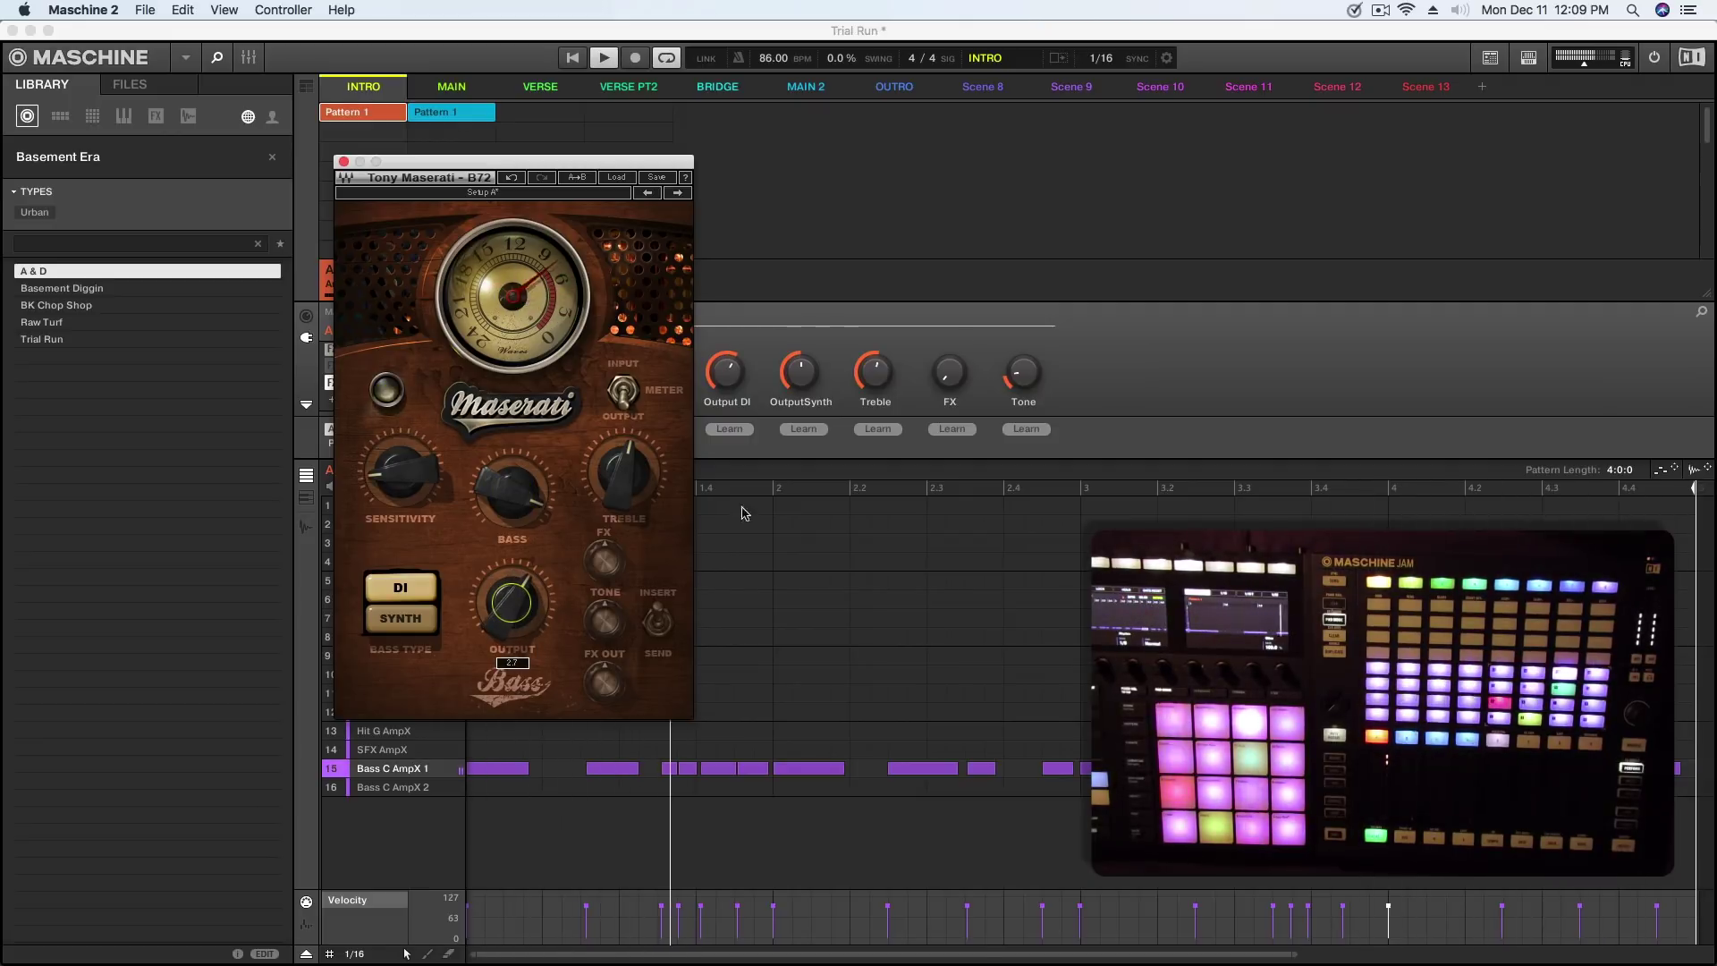
click(1587, 68)
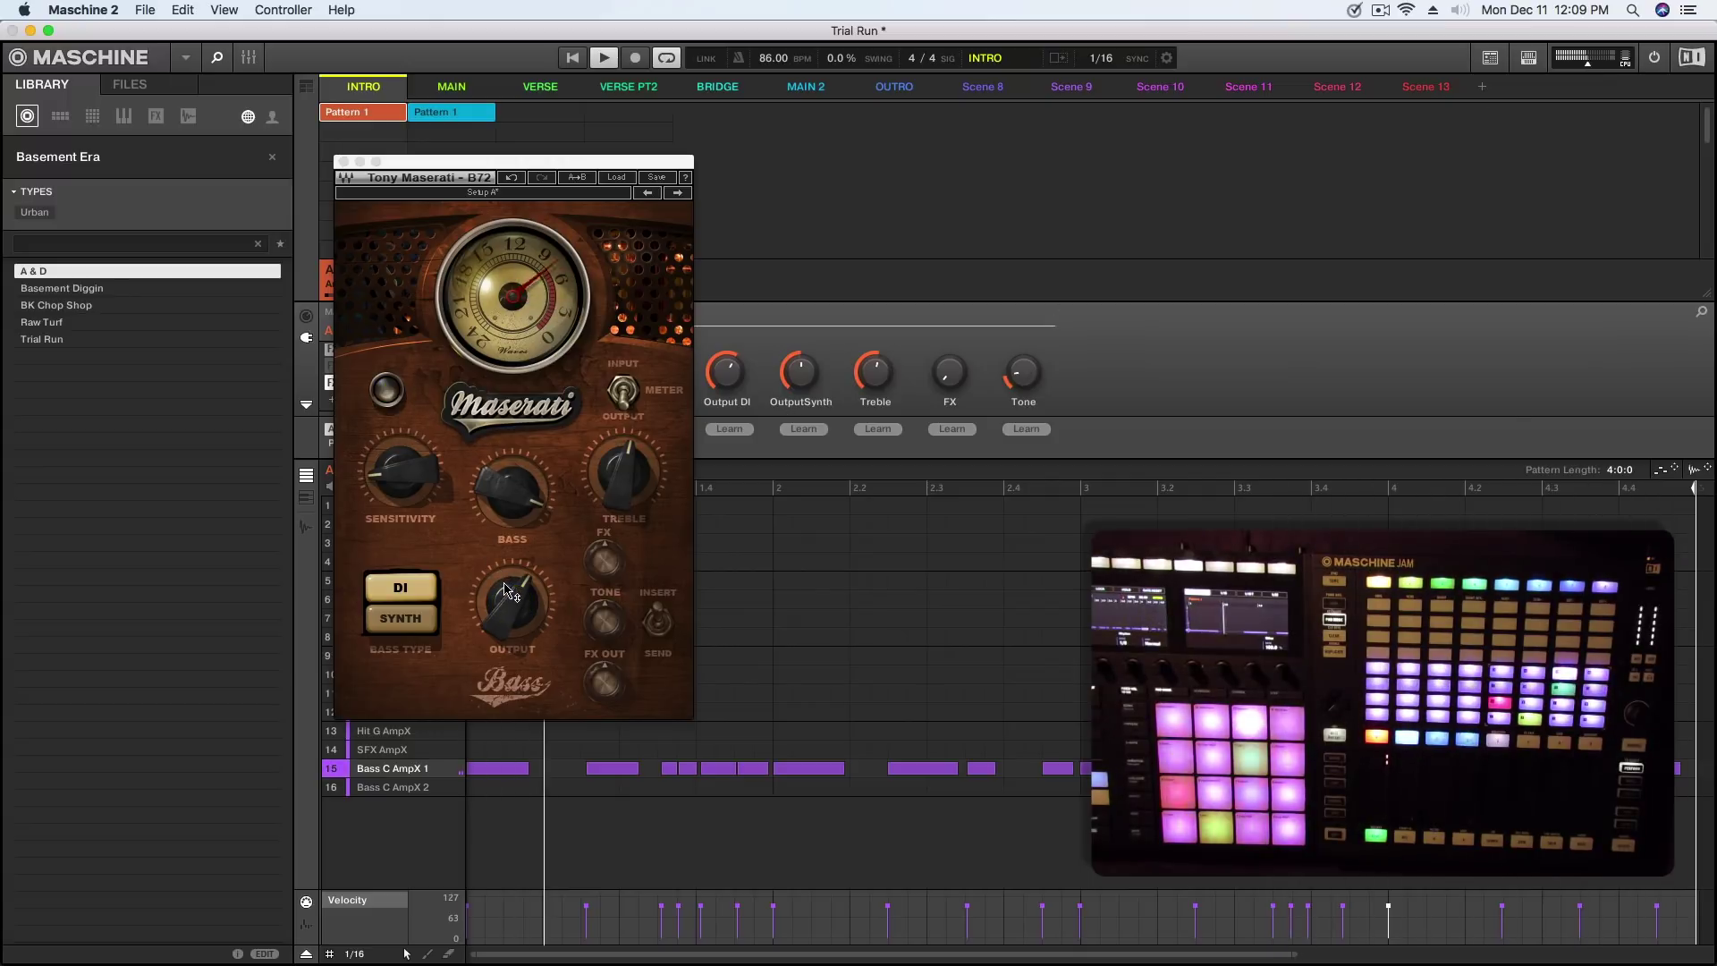
click(509, 495)
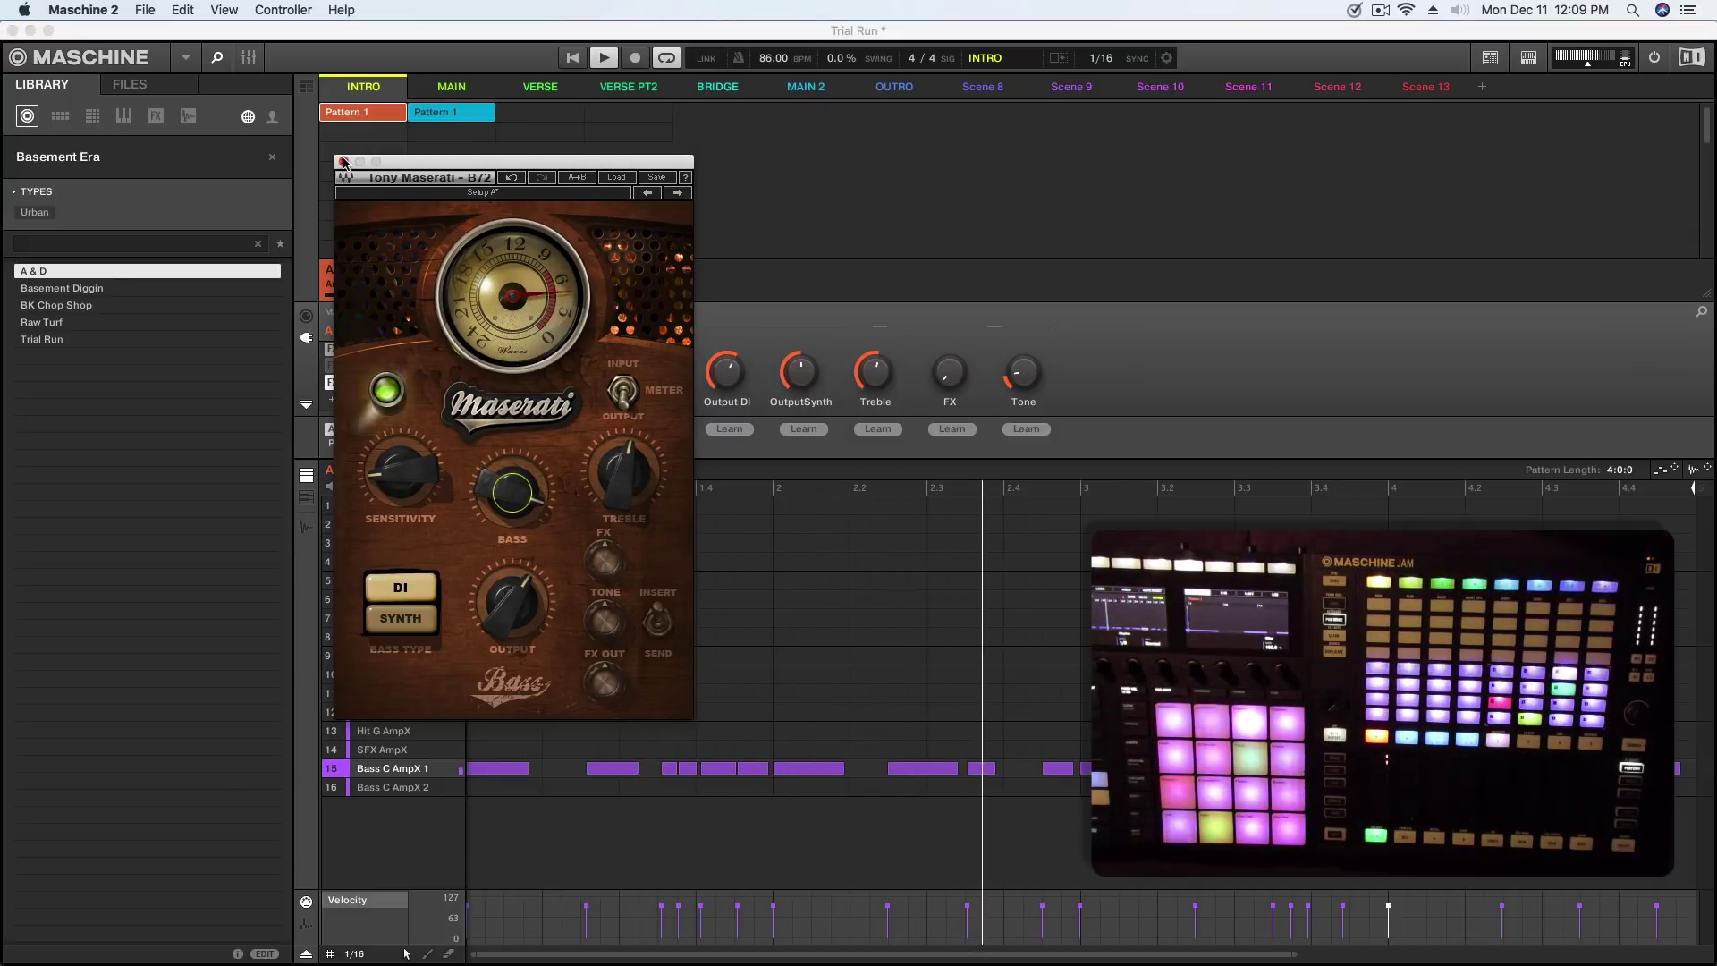
key(super+w)
Add the internal Reverb (Legacy) effect after the Maserati B72 in the Amp X Kit Drums group's chain
click(333, 402)
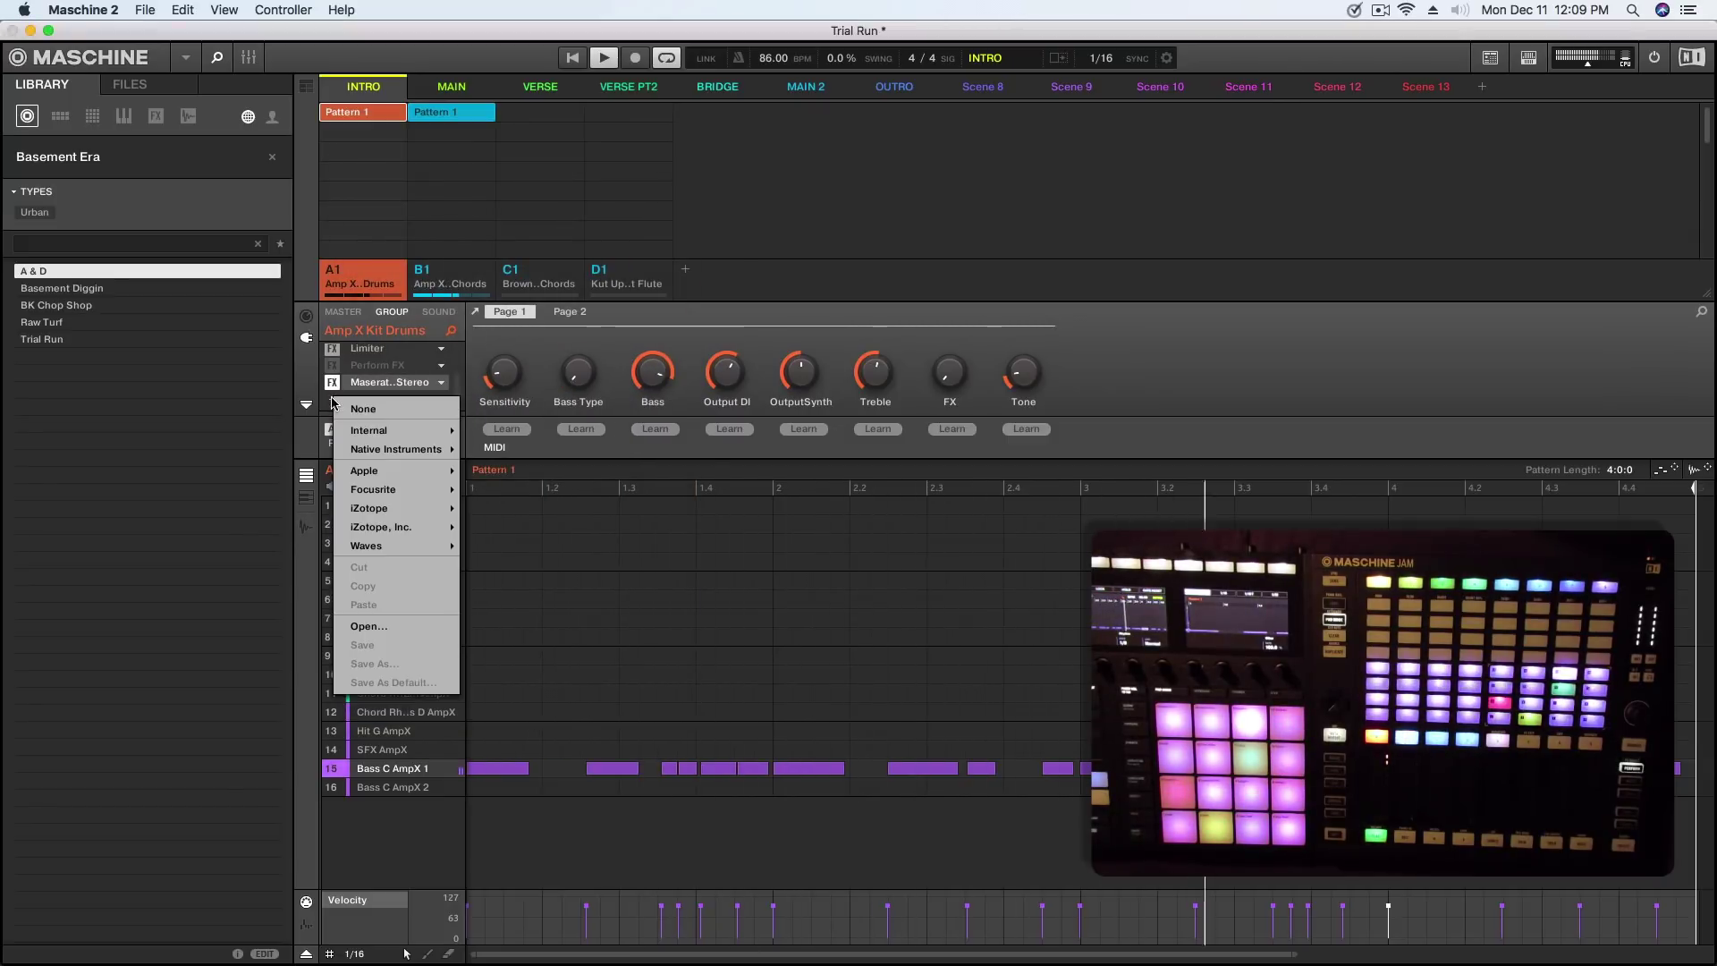
mouse_move(401, 431)
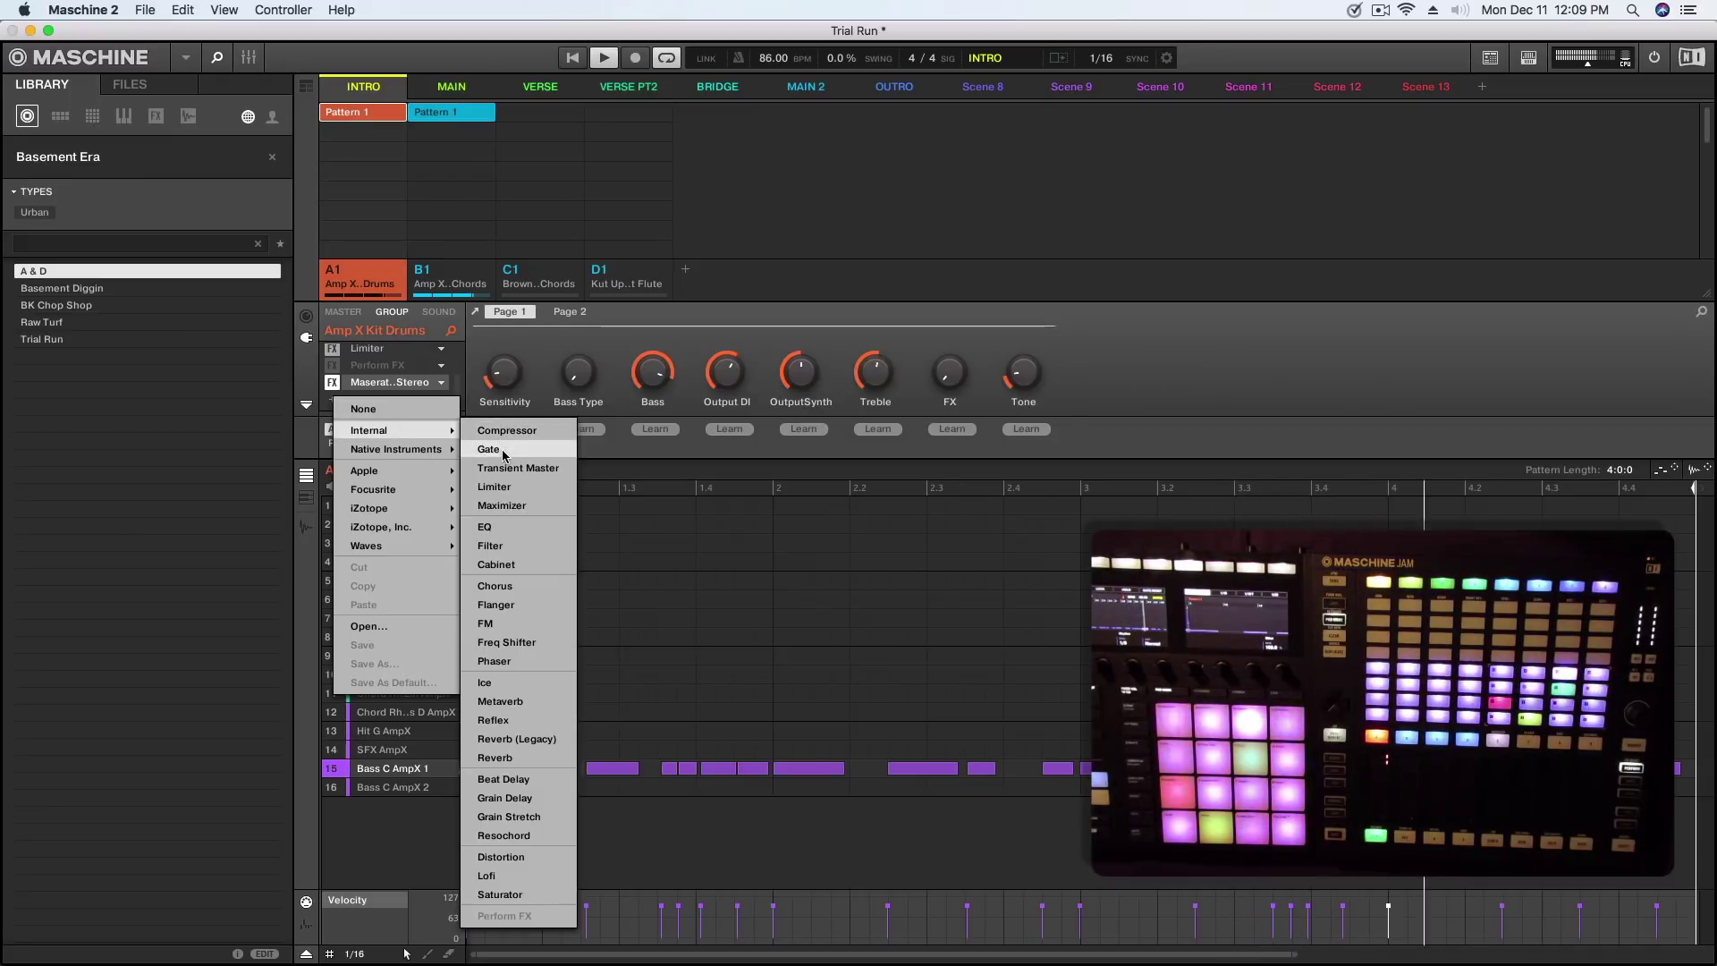
click(534, 740)
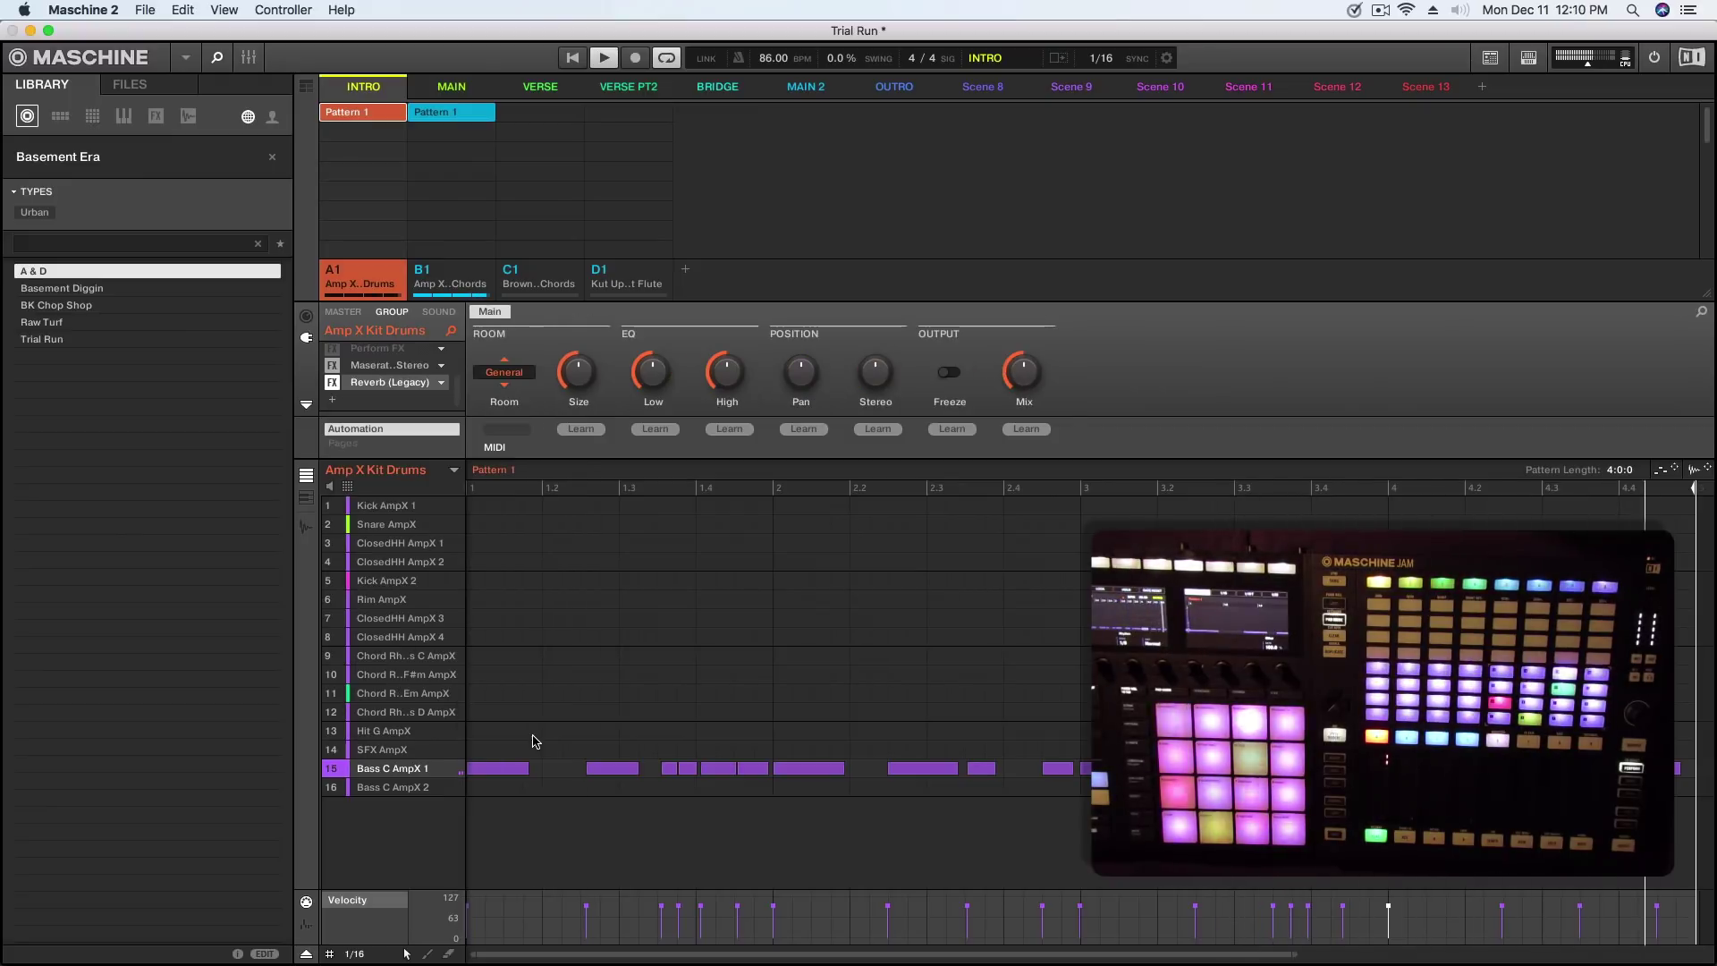
Replace the Reverb (Legacy) effect in the Amp X Kit Drums group's chain with the internal Reverb effect
click(497, 372)
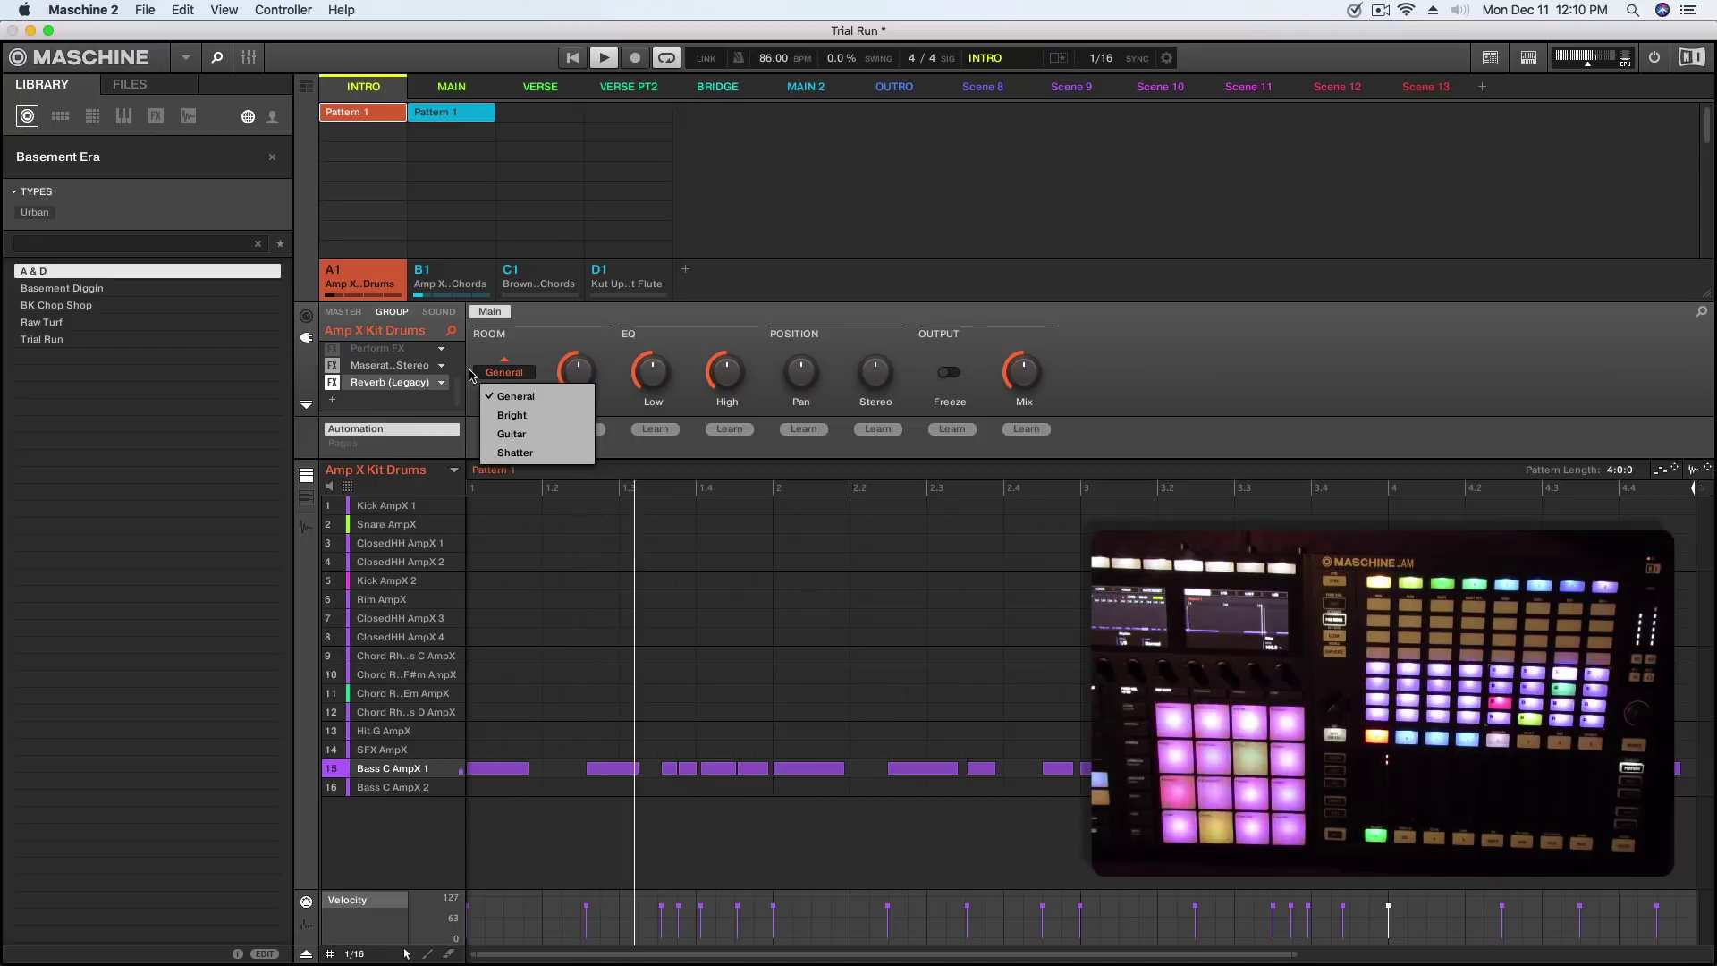
click(441, 388)
click(441, 385)
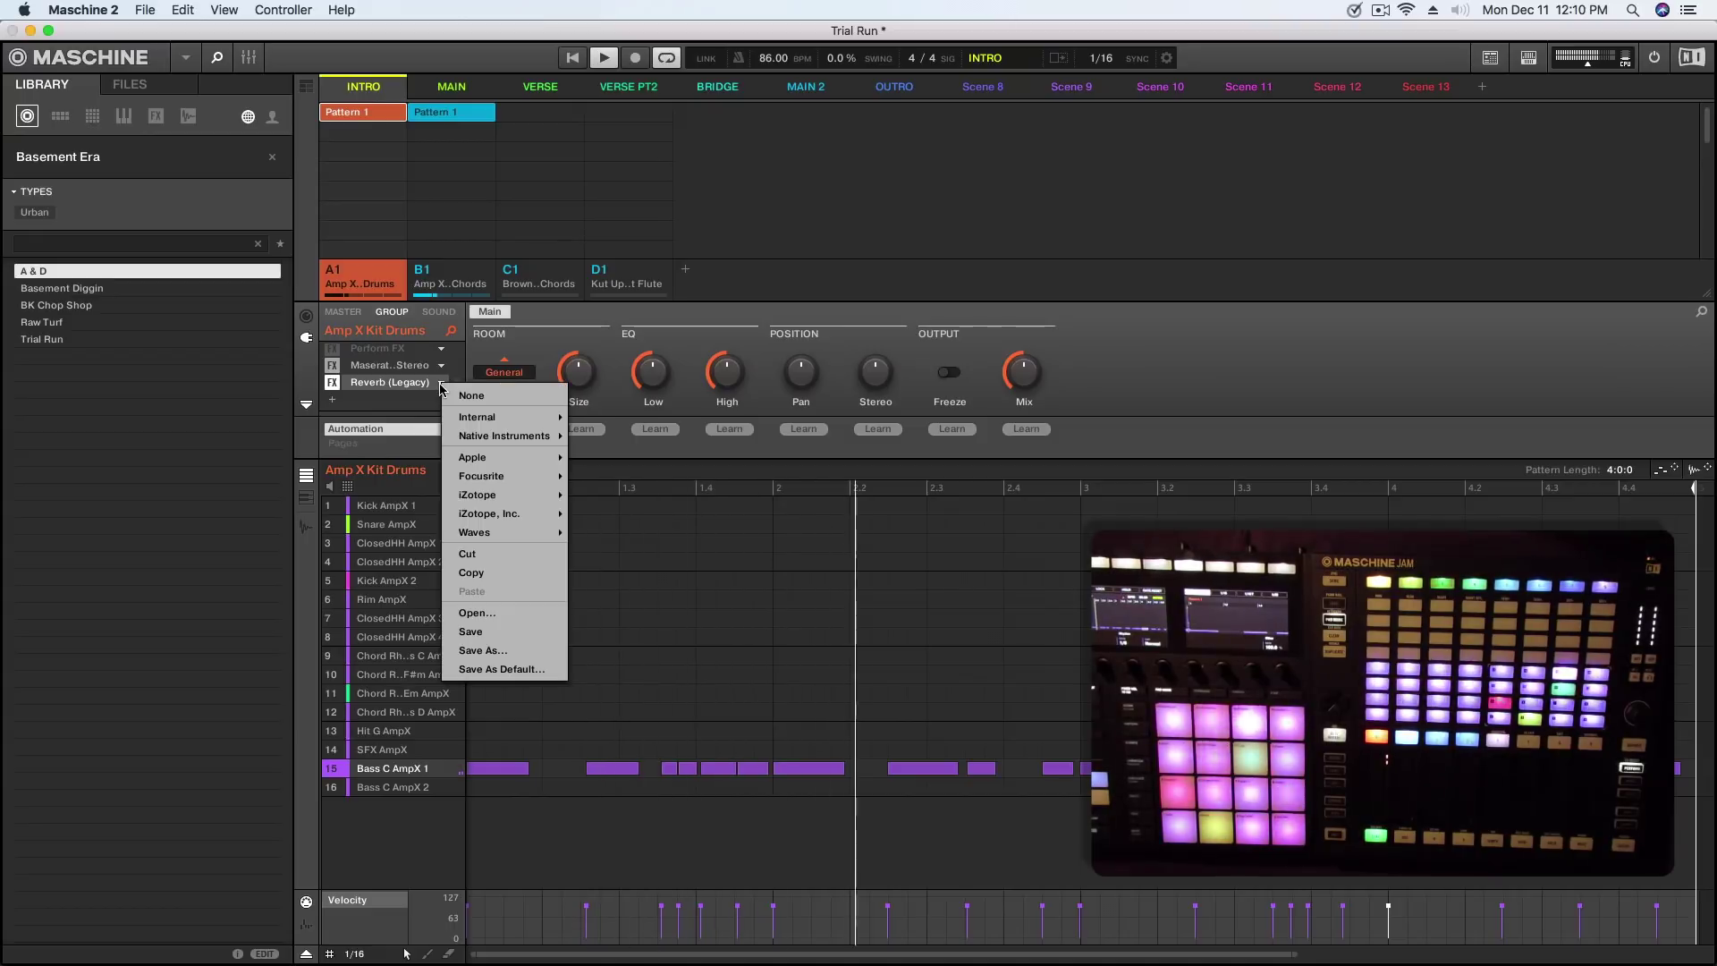
mouse_move(499, 418)
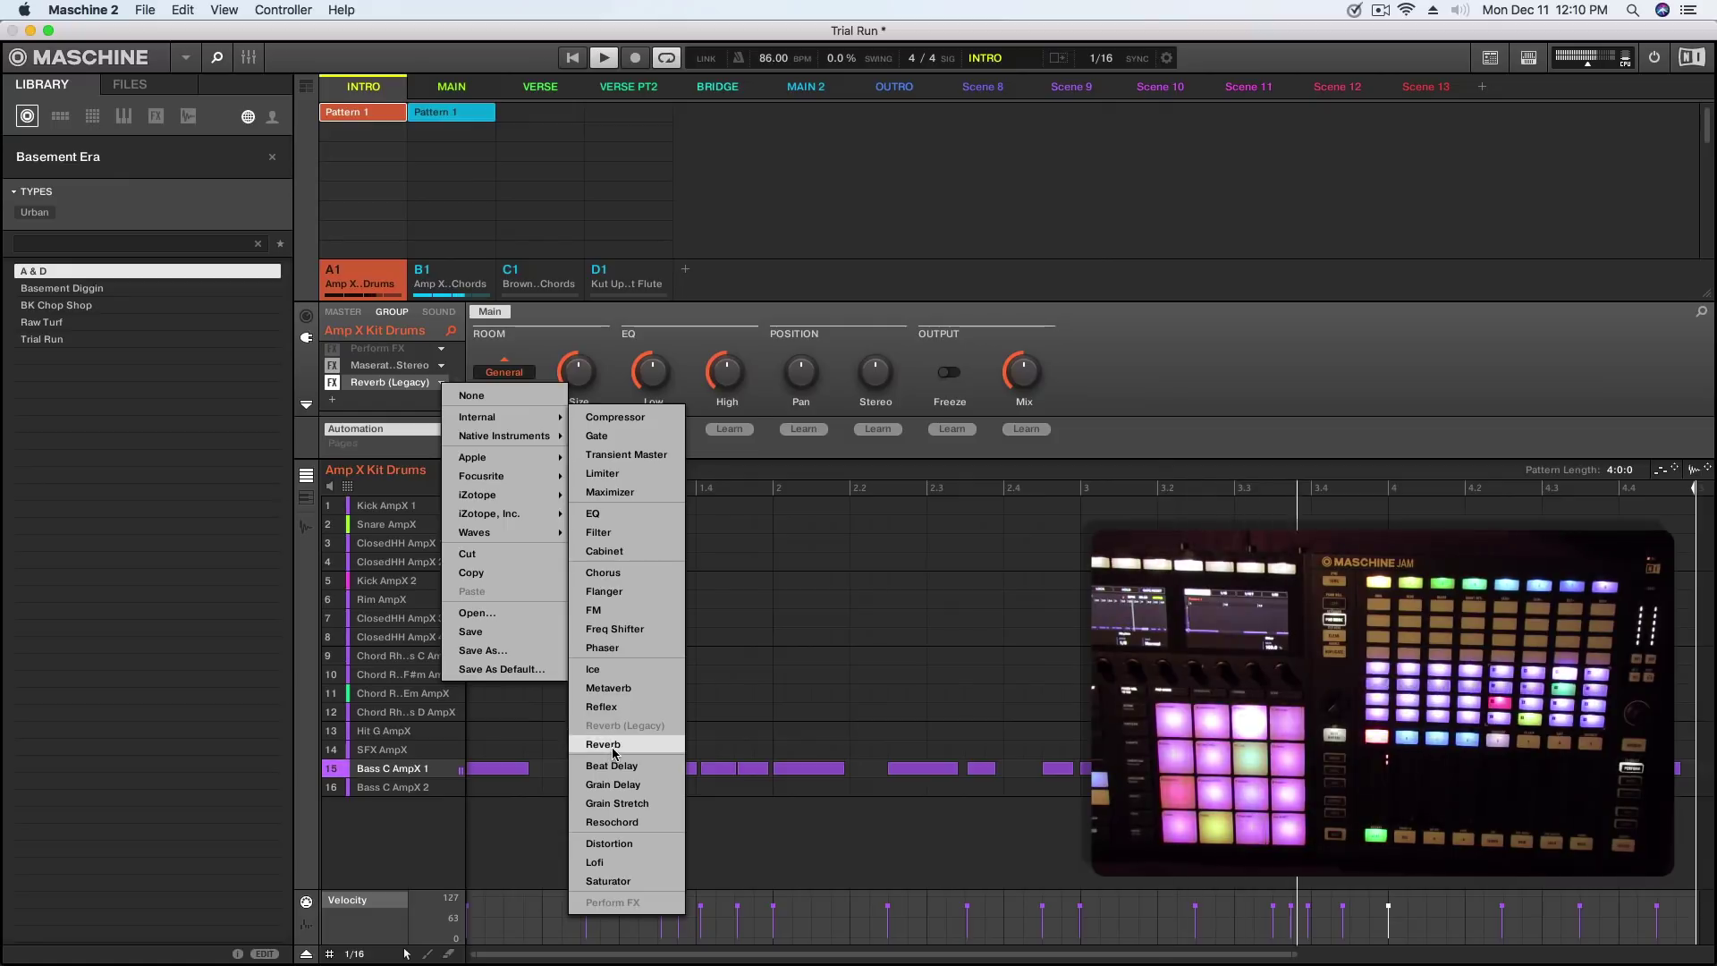
click(606, 743)
Set the Amp X Kit Drums group's Reverb mode to Plate and lower its Mix
click(518, 392)
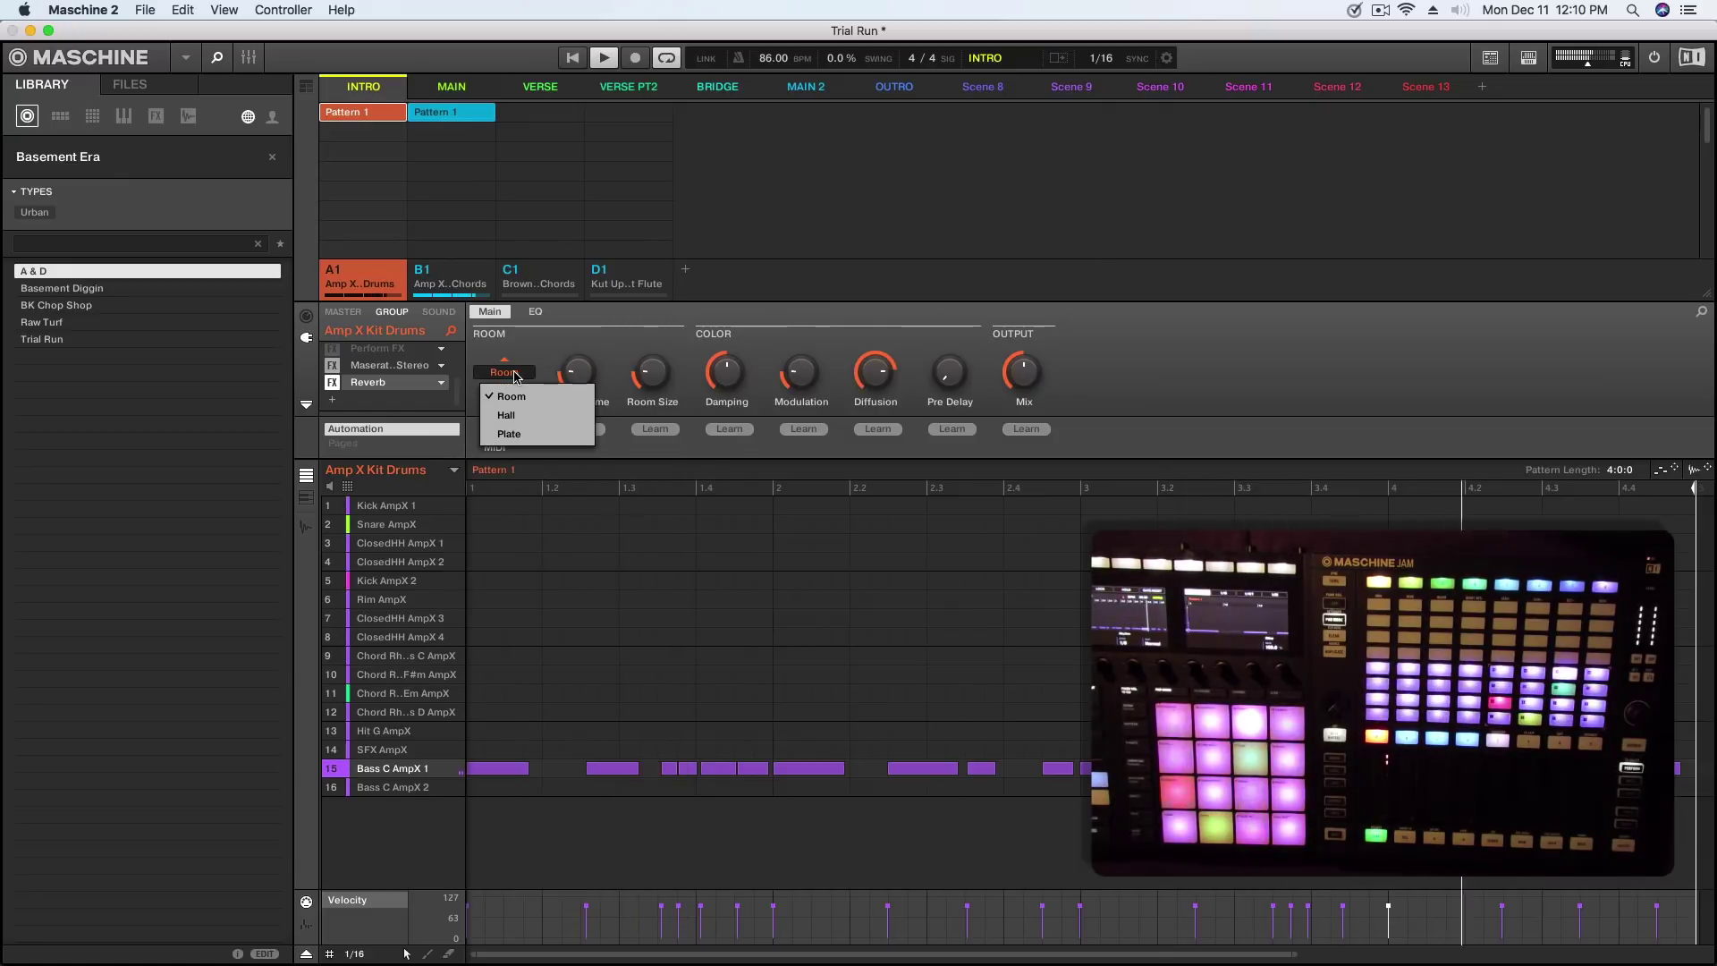
click(517, 435)
drag(1028, 371, 1028, 399)
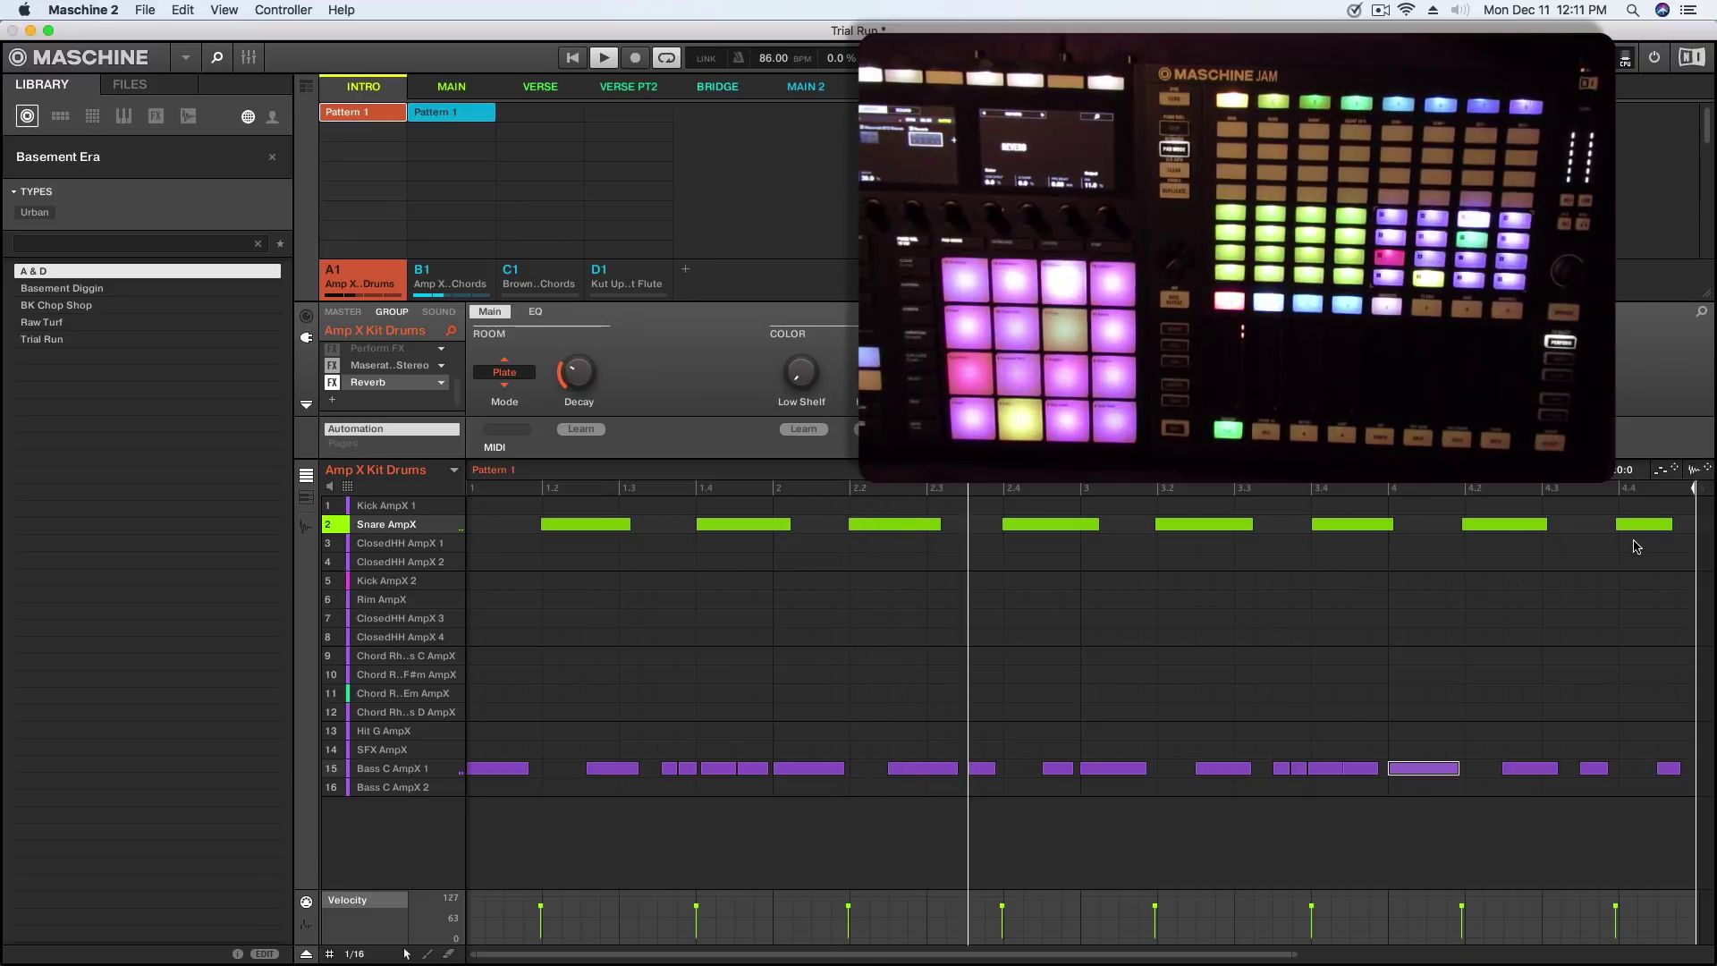
Select all Snare AmpX notes in the Amp X Kit Drums pattern and nudge them slightly later
drag(1635, 546, 579, 498)
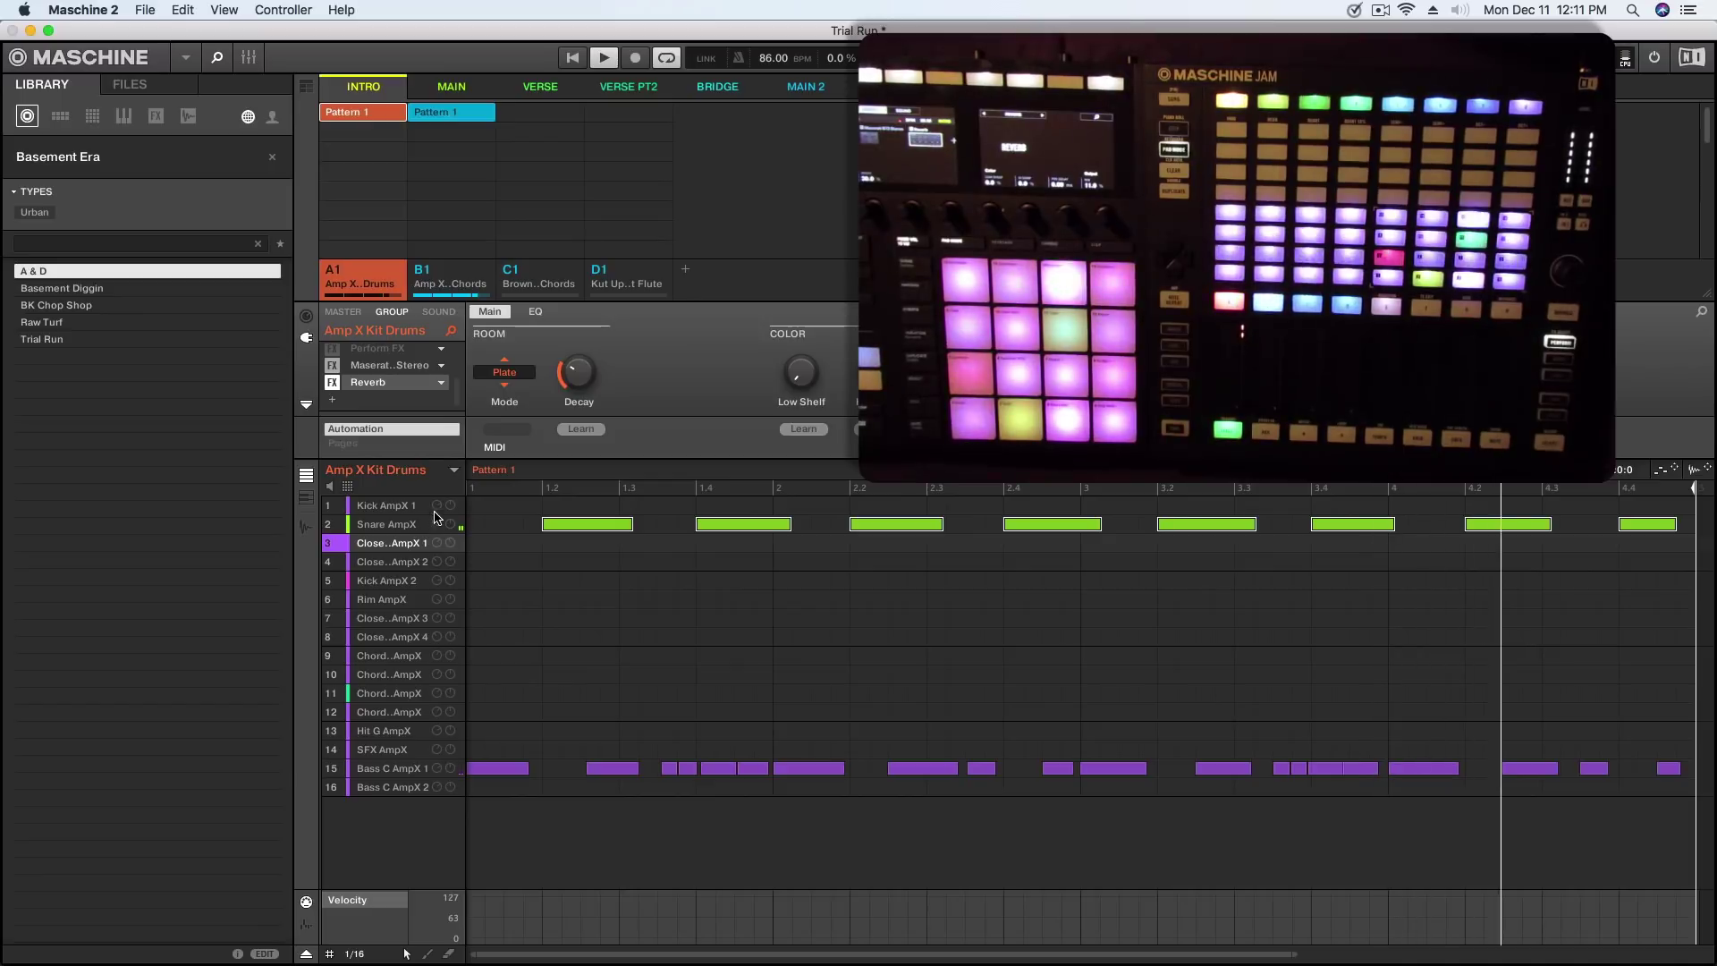
Check the Amp X Kit Chords pattern, return to Amp X Kit Drums, and view Bass C AmpX 1 in the piano roll
click(445, 284)
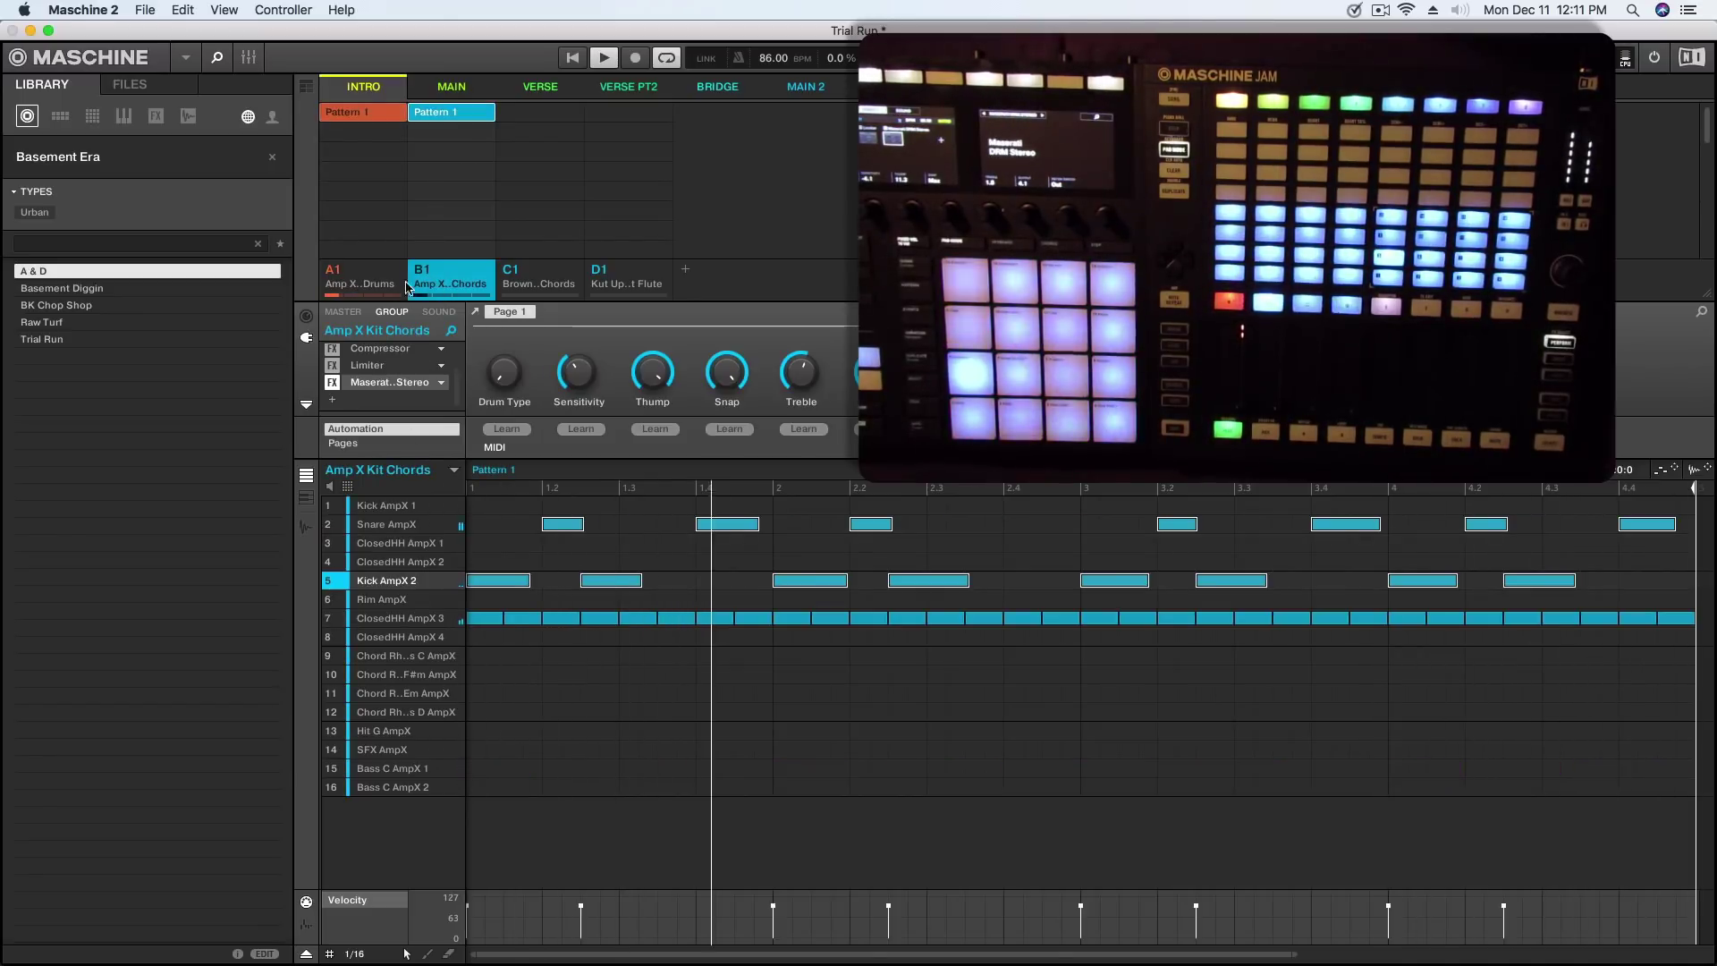
click(360, 277)
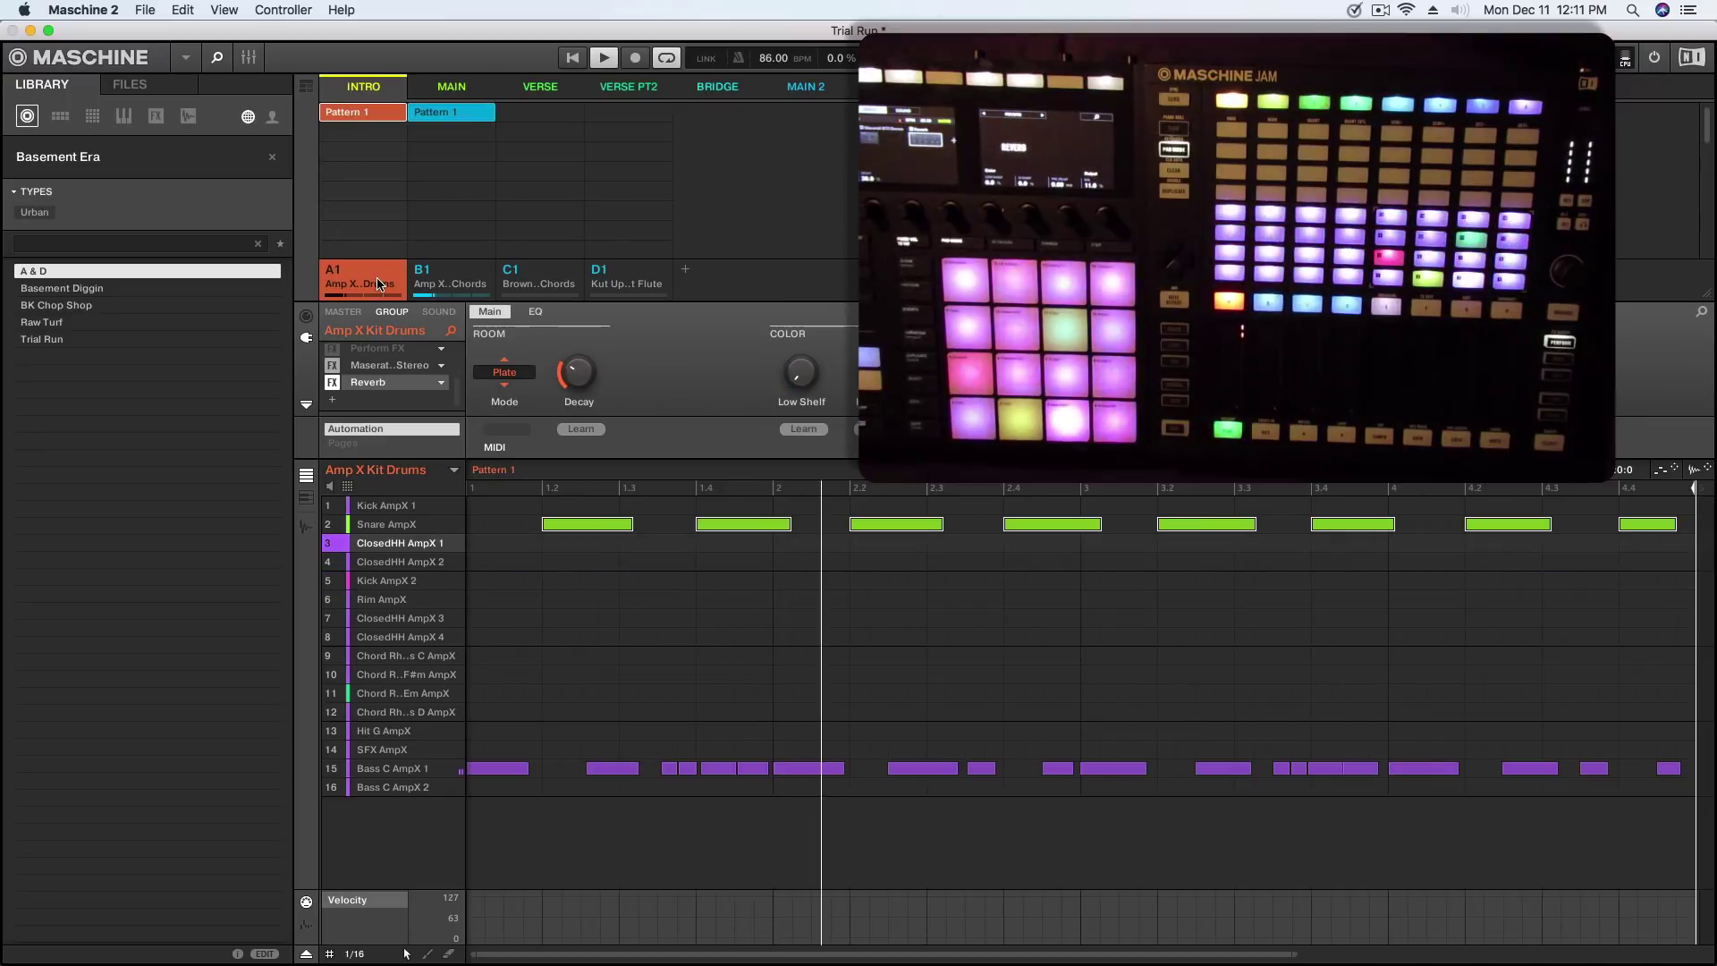
click(391, 768)
click(307, 499)
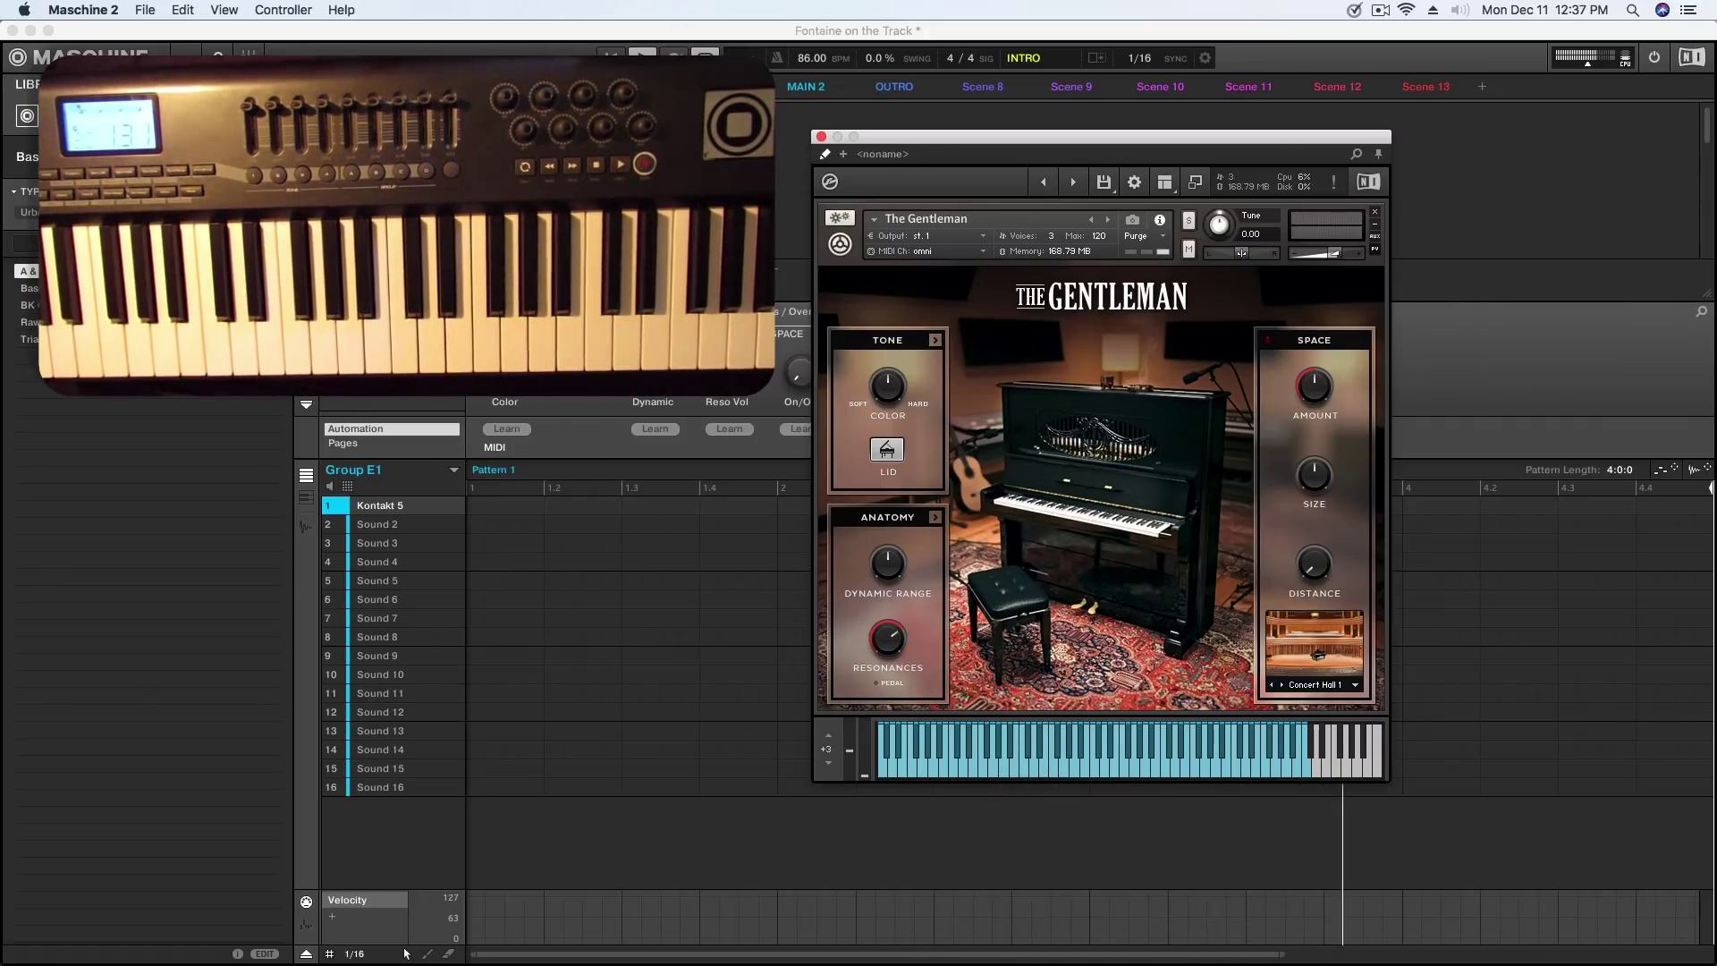
Show Group E1's Kontakt 5 pattern in the piano roll and place the opening chord and long bass note at the pattern start
click(405, 953)
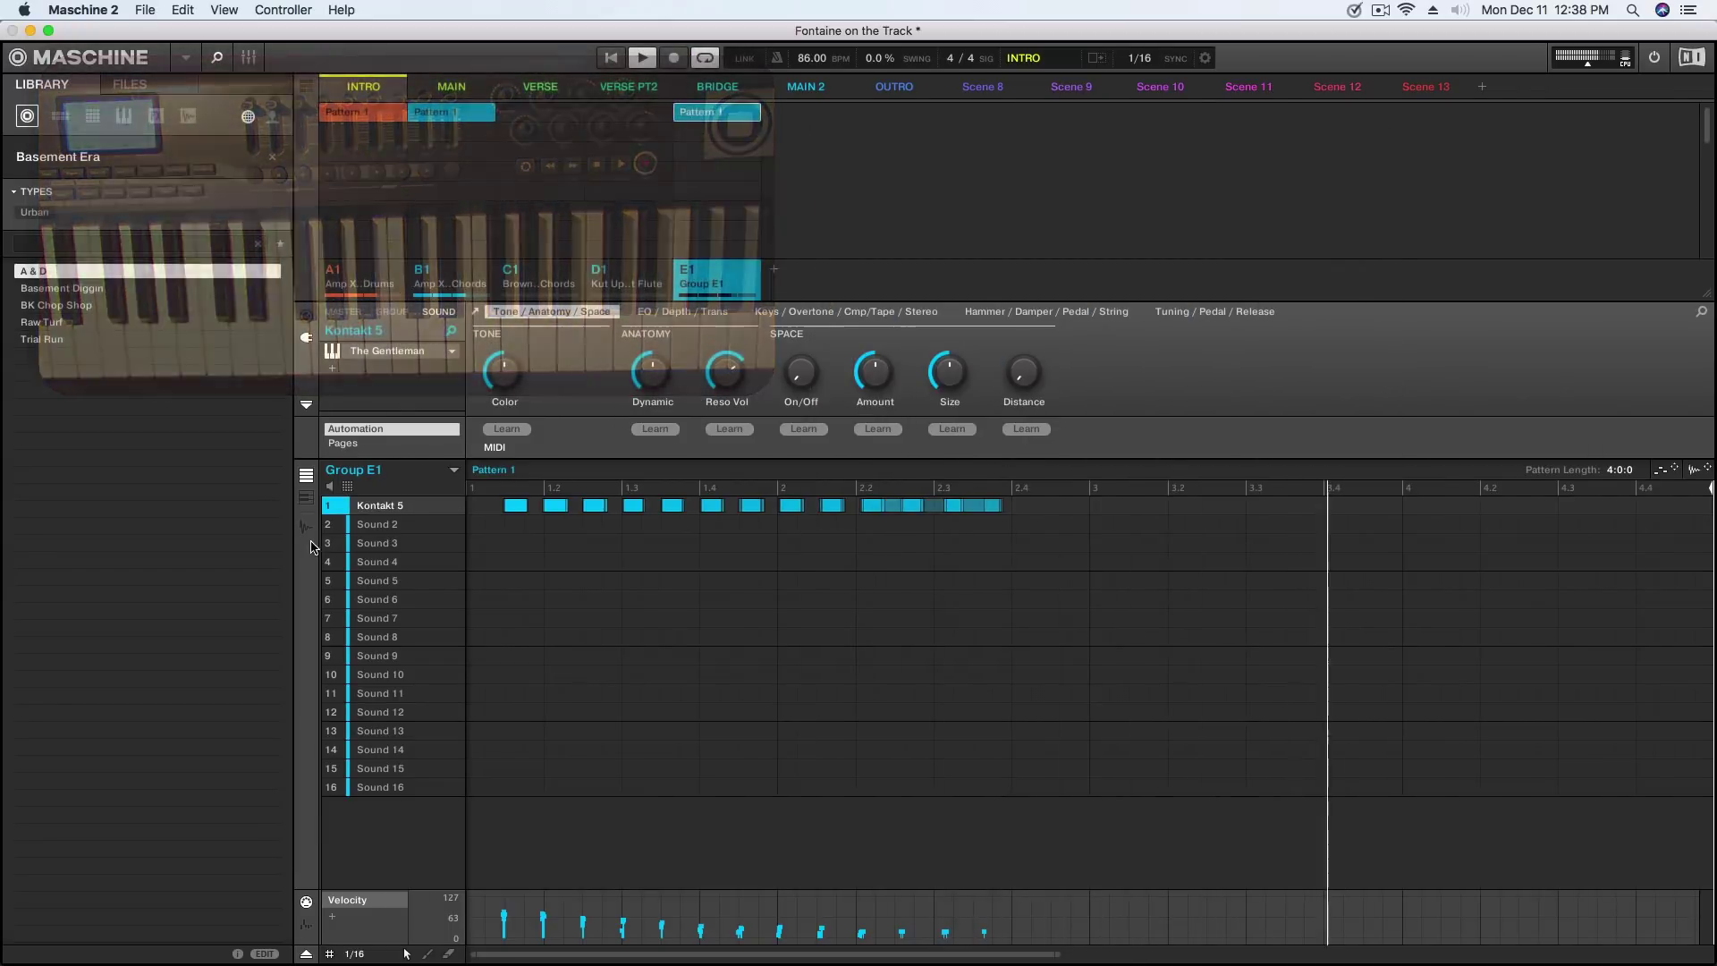
click(306, 498)
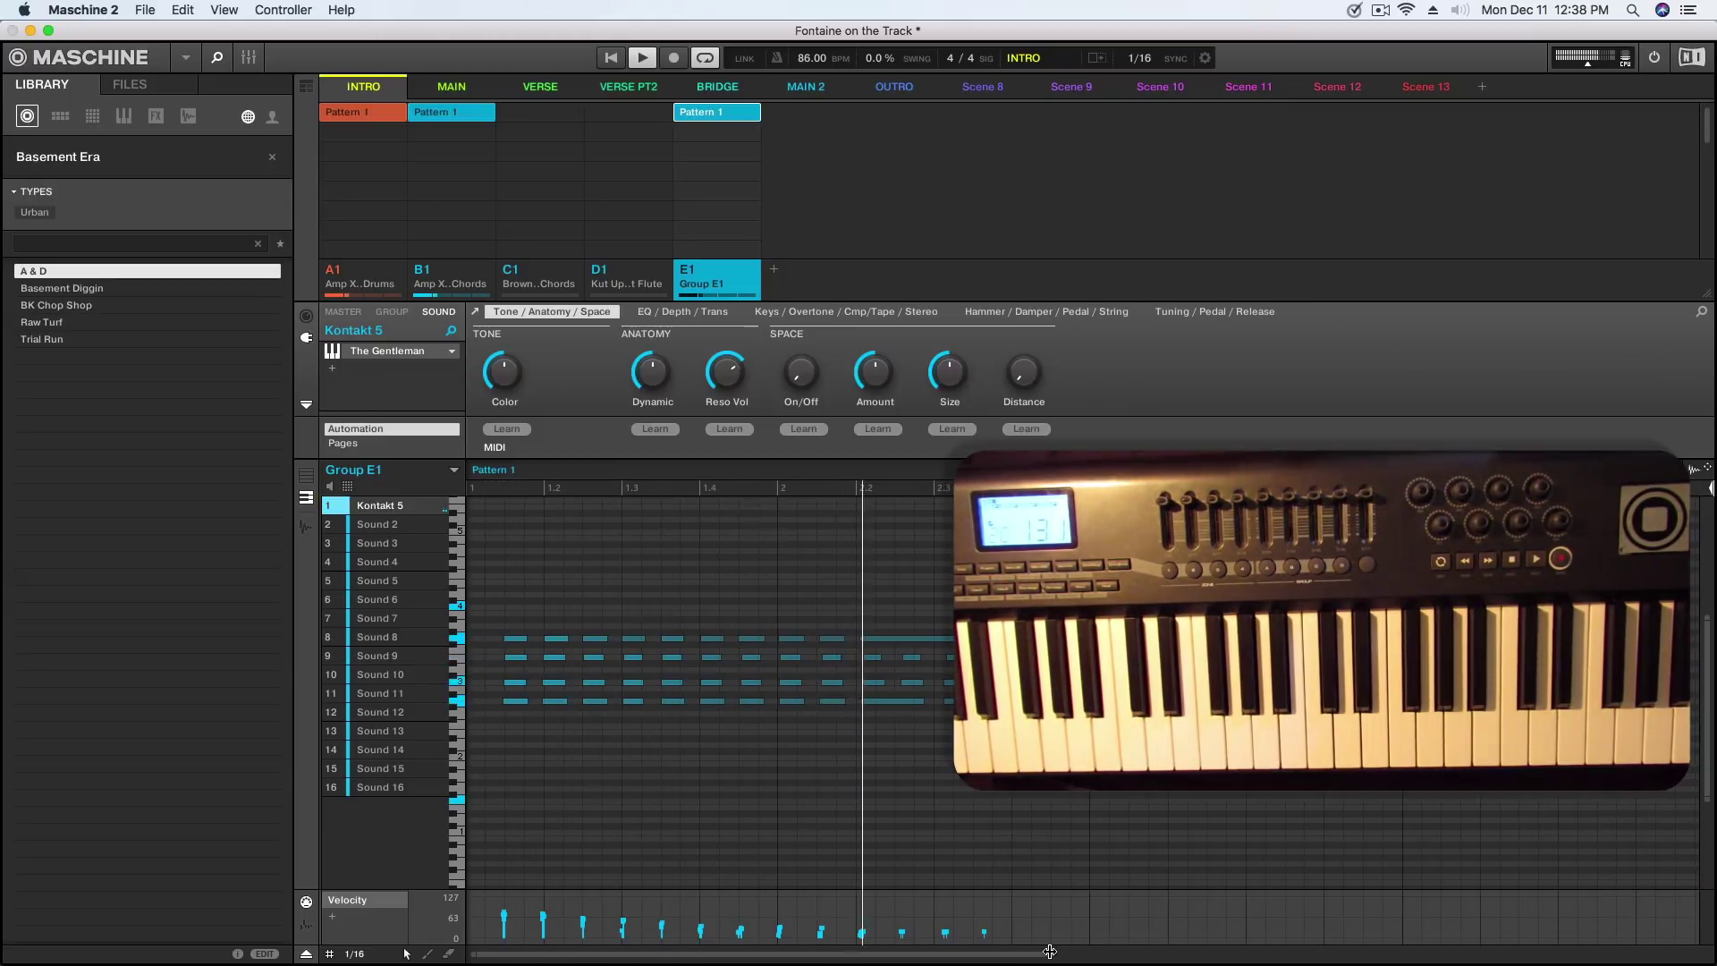
drag(1050, 951, 1185, 918)
drag(1540, 852, 502, 802)
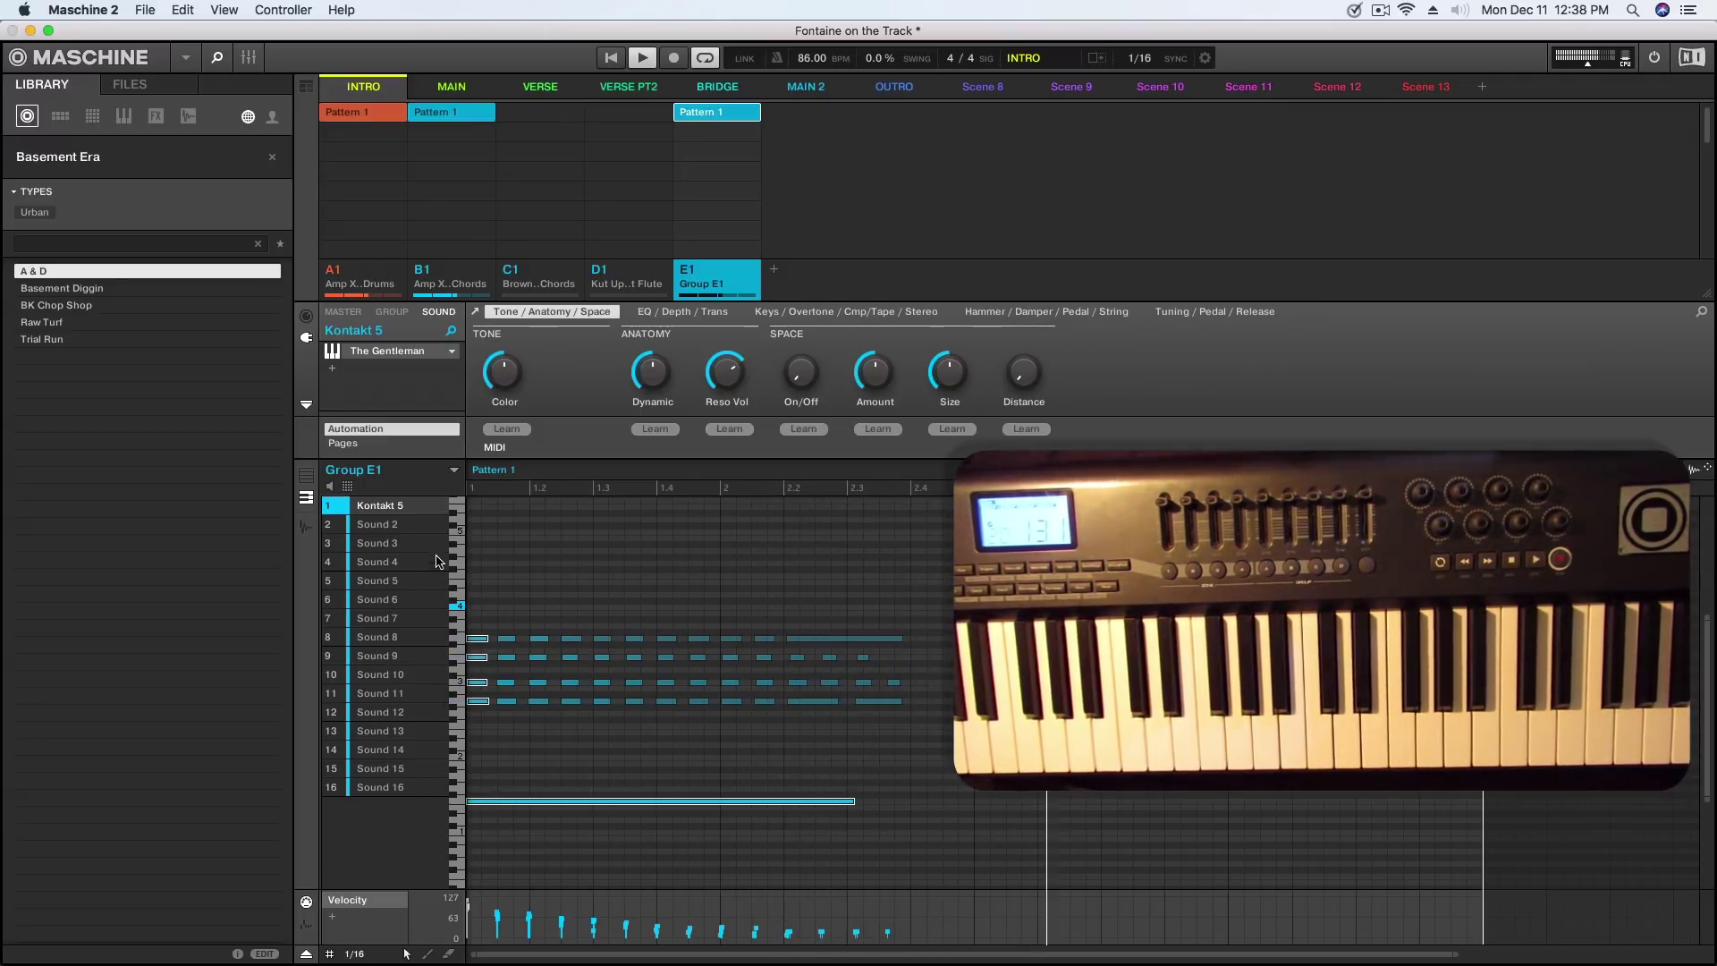
Add the internal Reverb effect to Group E1's chain, with its mode set to Plate and its Mix lowered
click(392, 313)
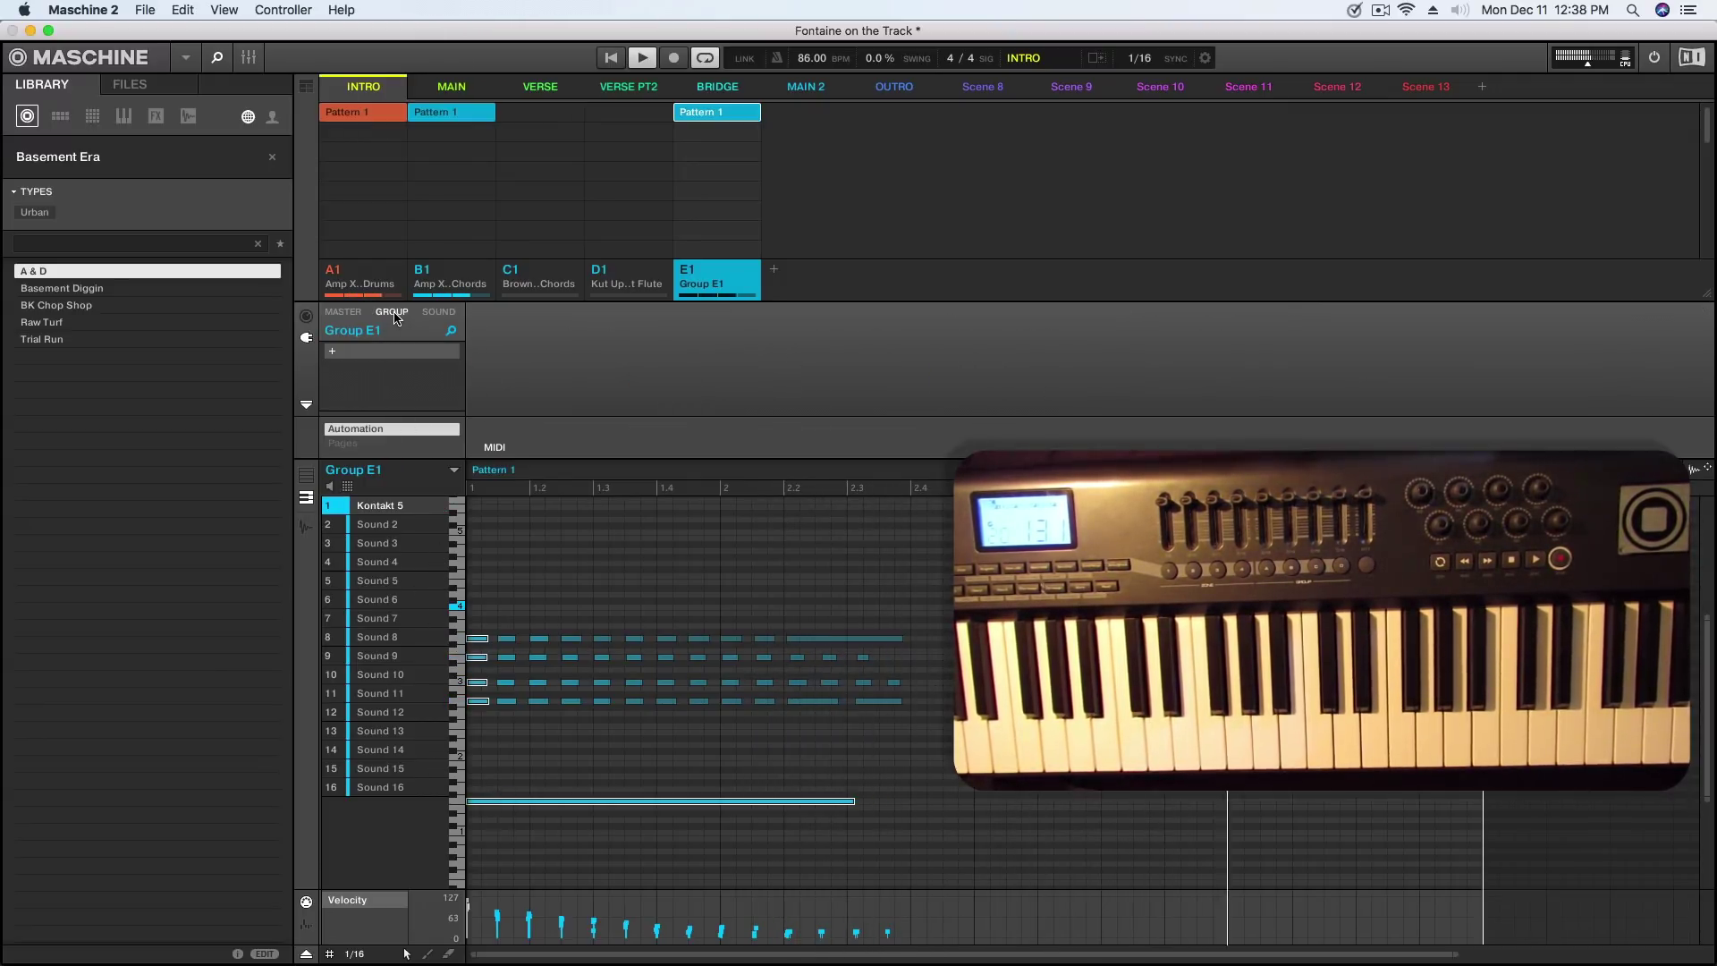
click(335, 354)
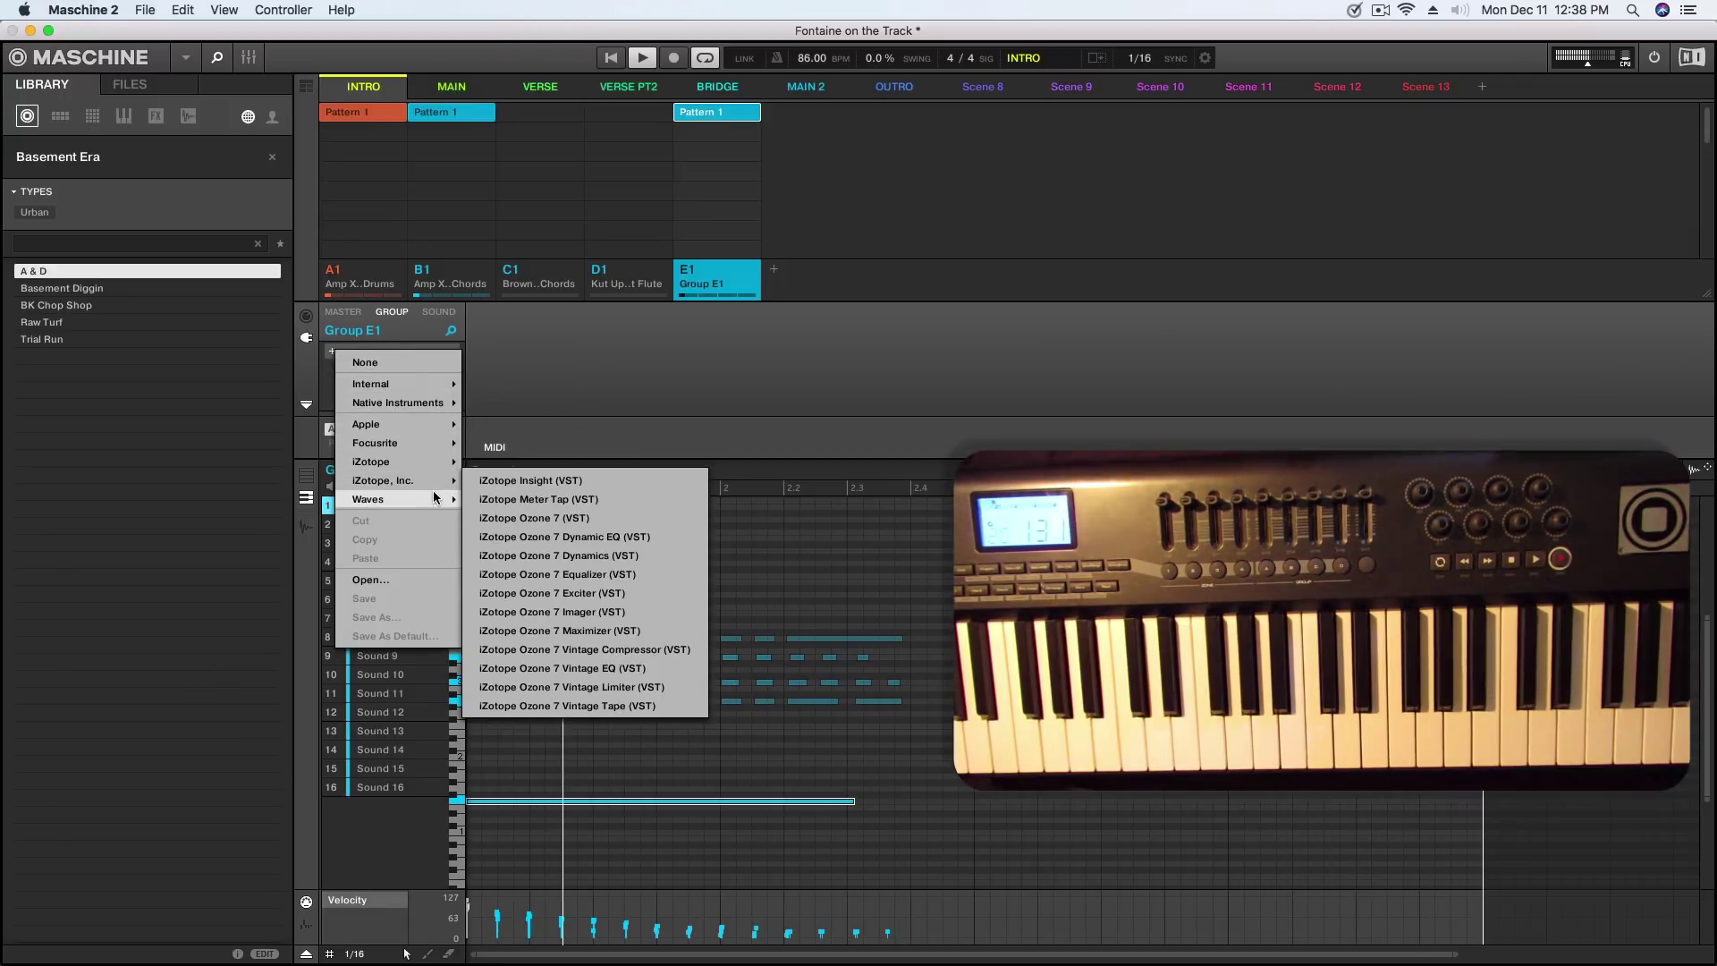
mouse_move(434, 498)
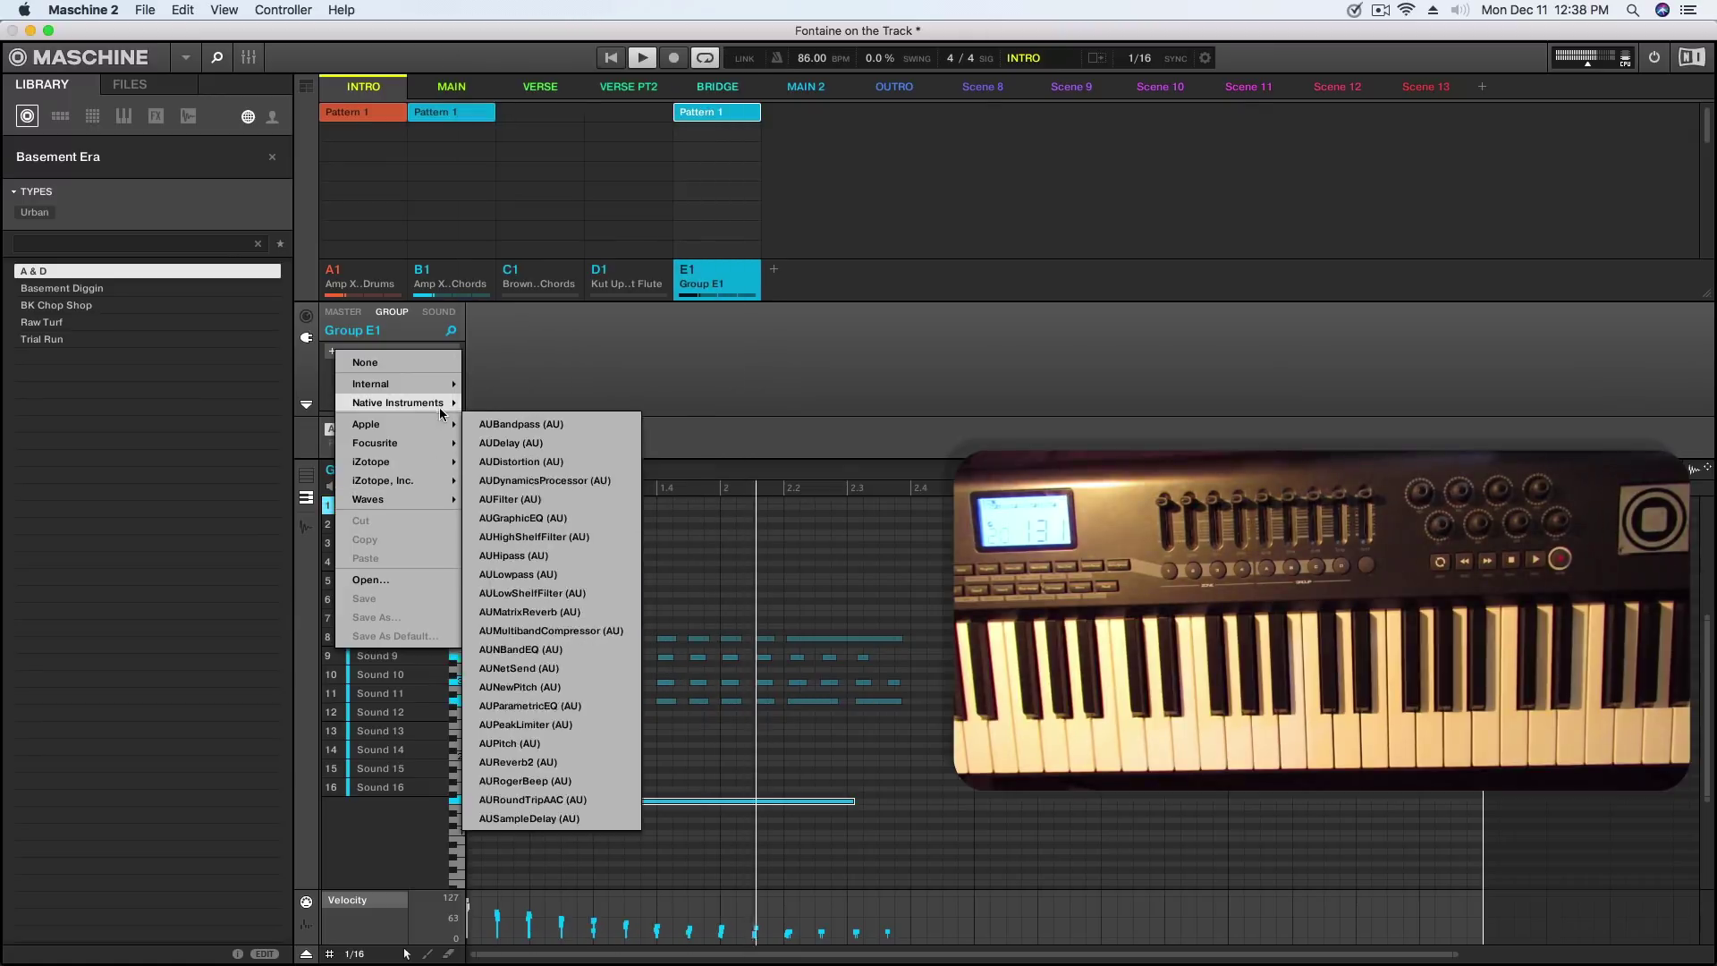
mouse_move(441, 390)
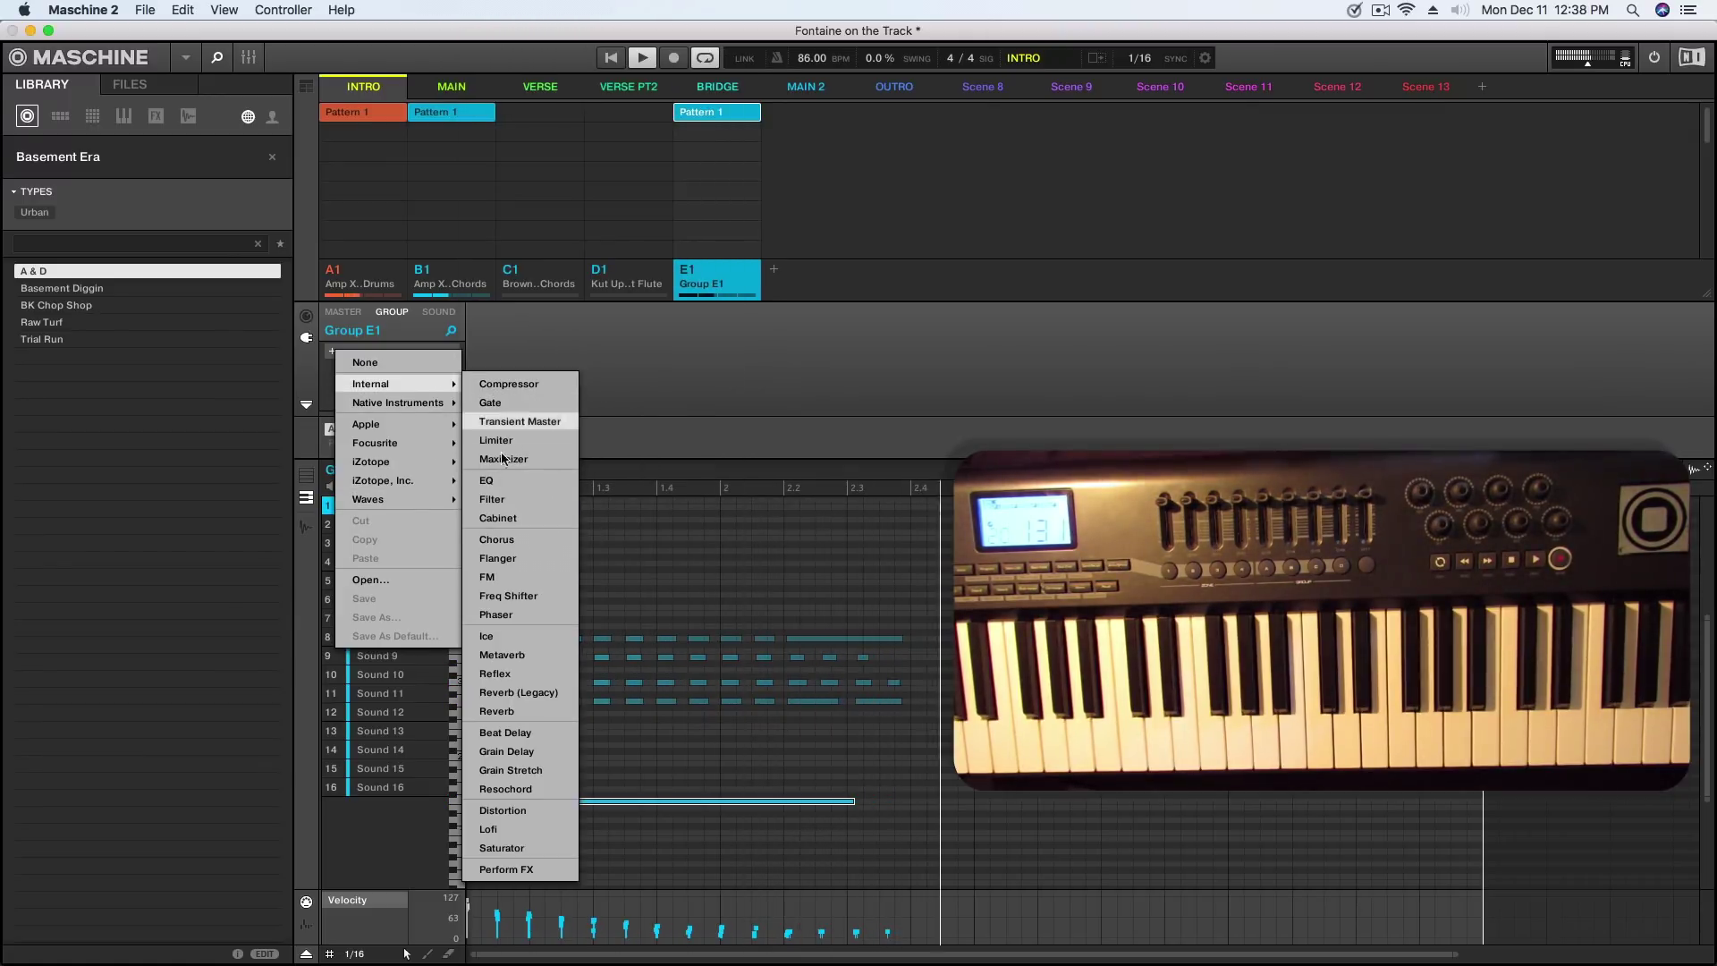
click(513, 712)
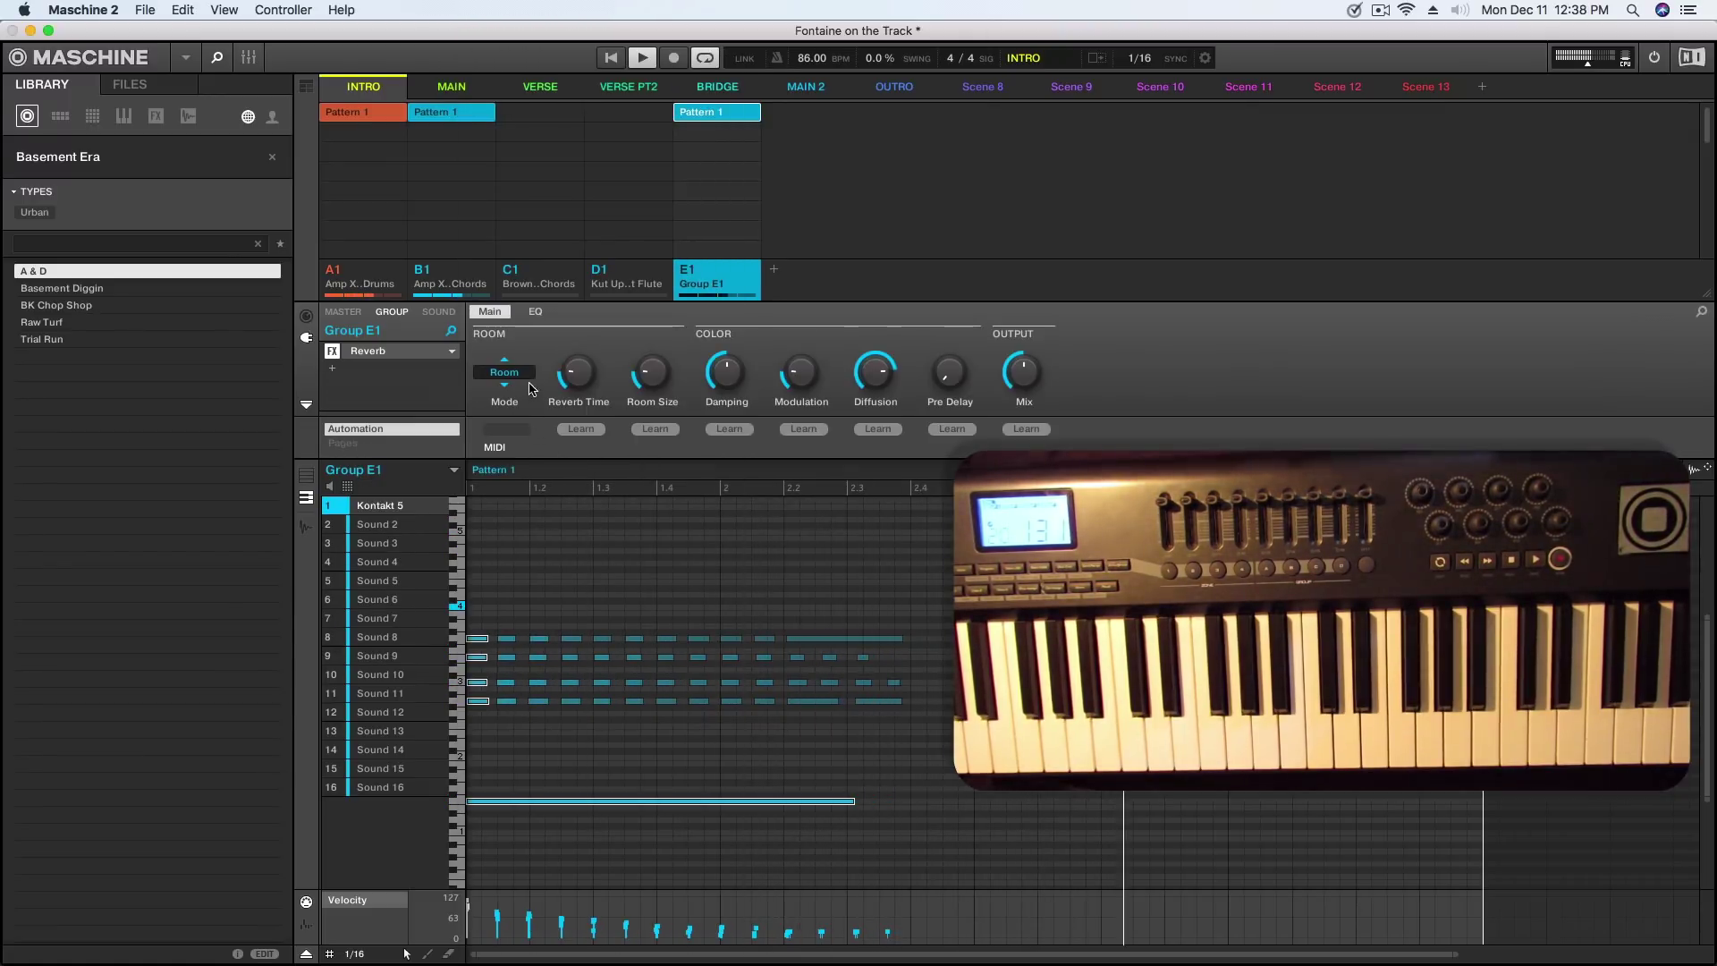
click(523, 373)
click(517, 434)
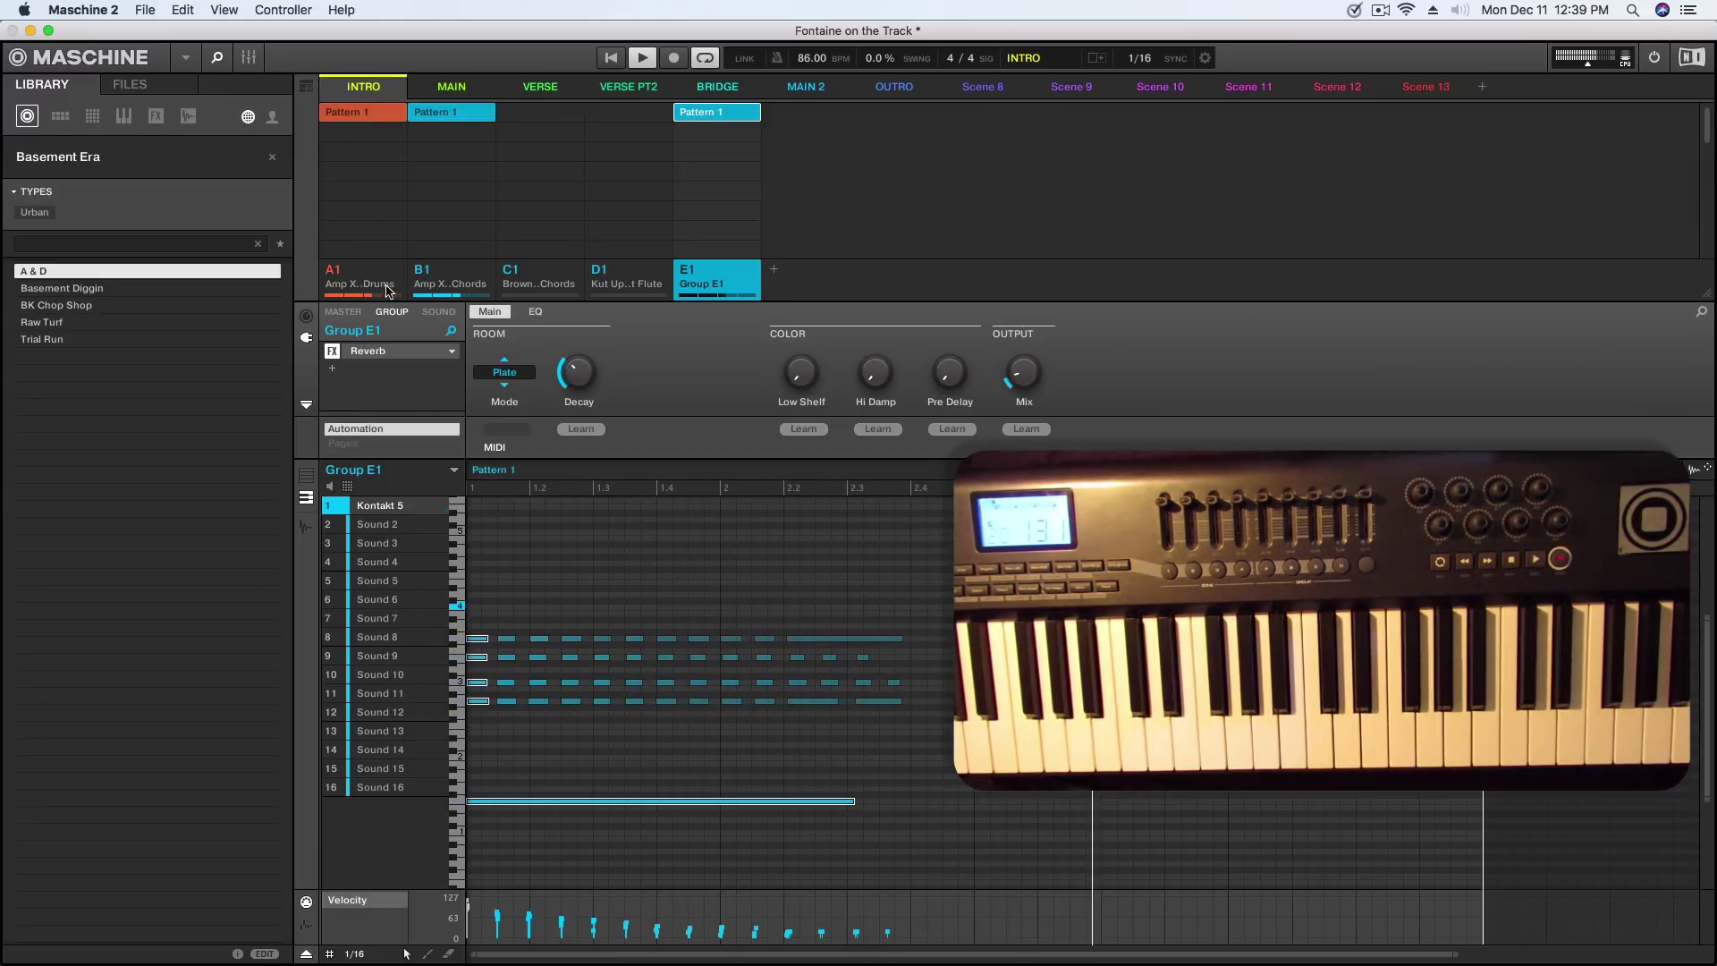
Record a run of repeated Em chord hits on sound 11 of the Amp X Kit Chords group in bar 4
click(456, 287)
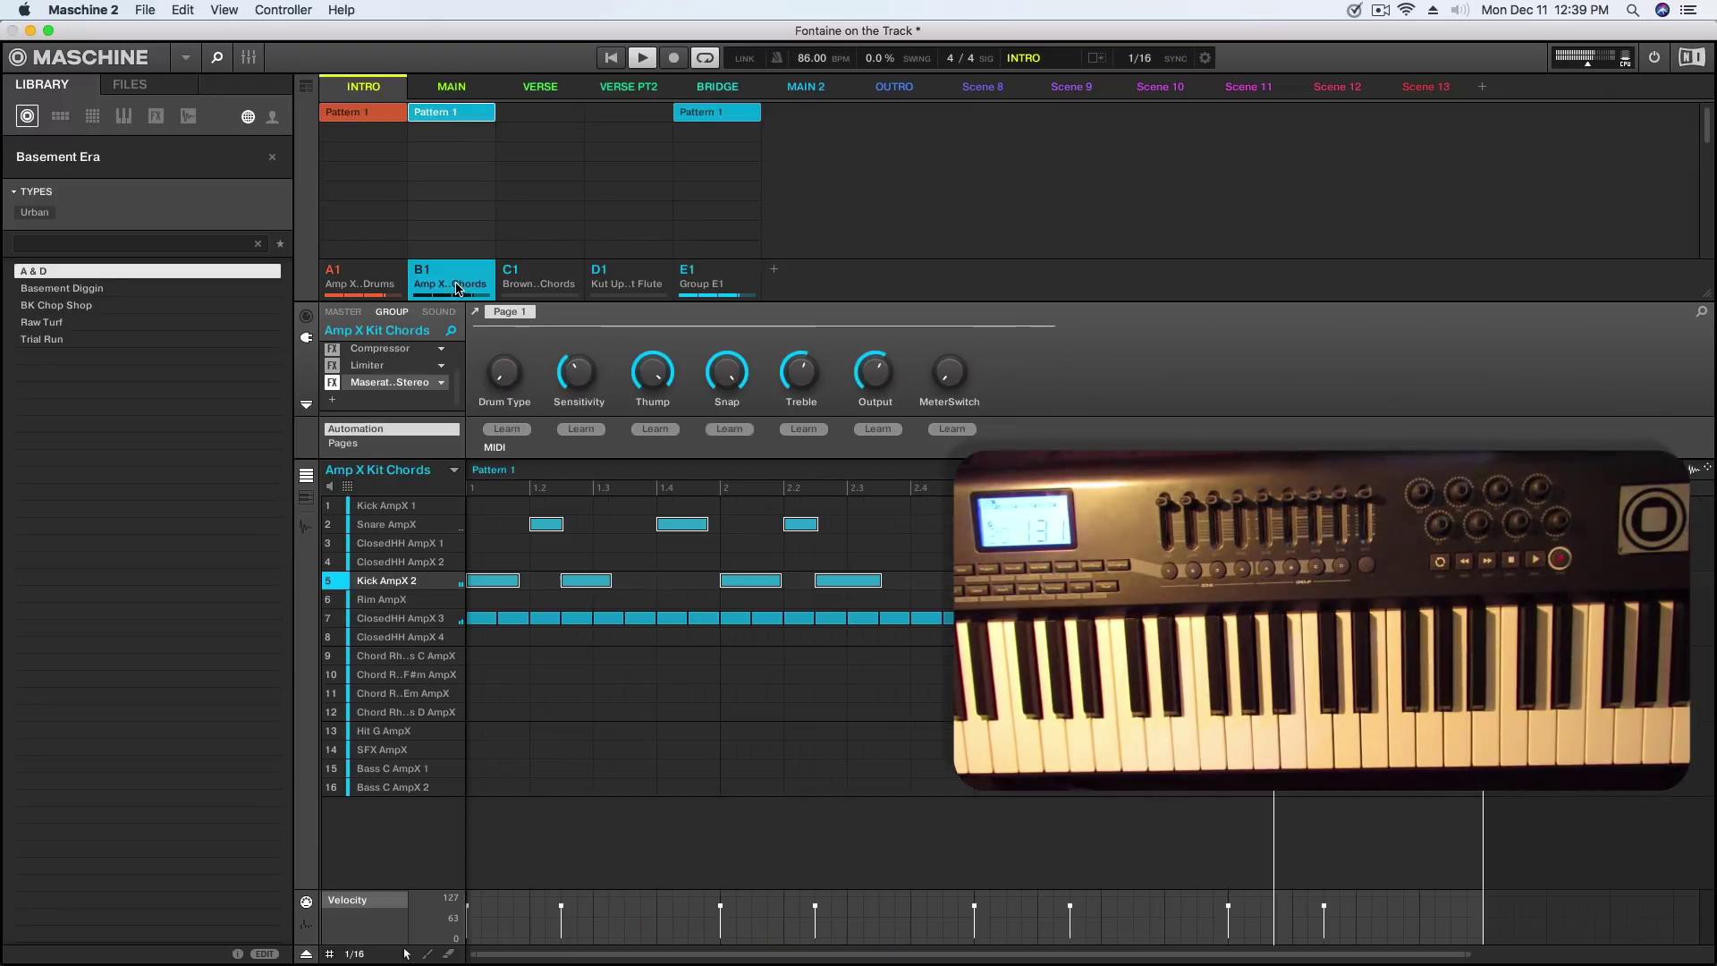
click(390, 693)
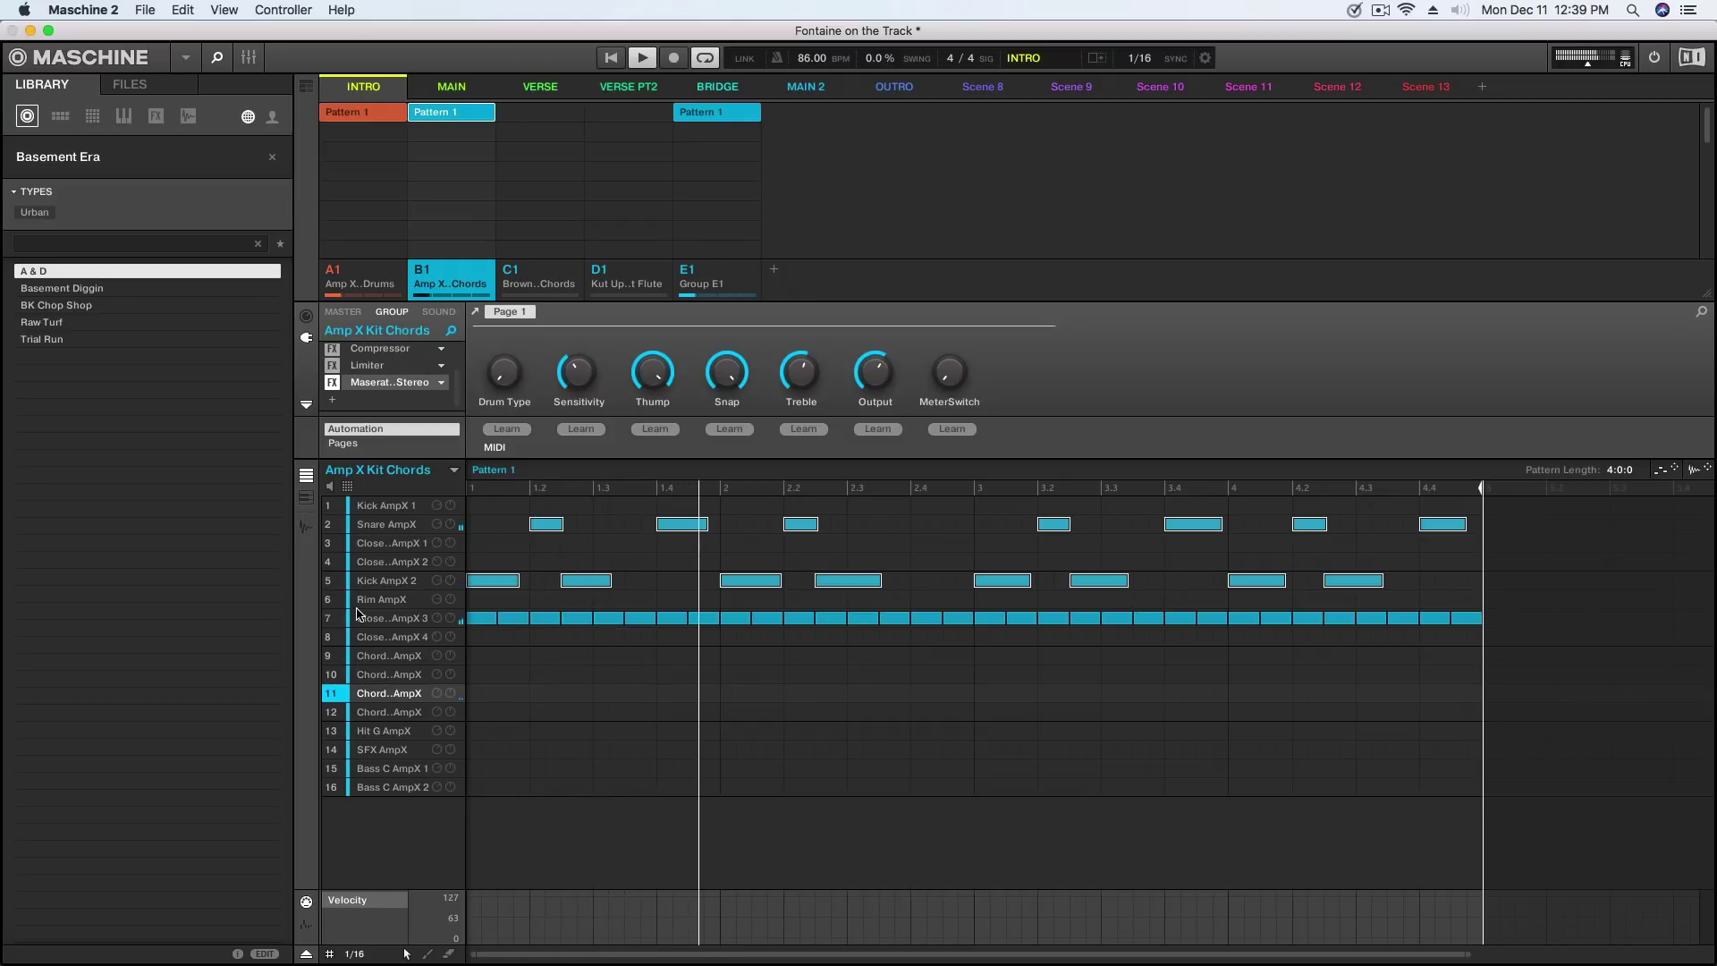
click(674, 58)
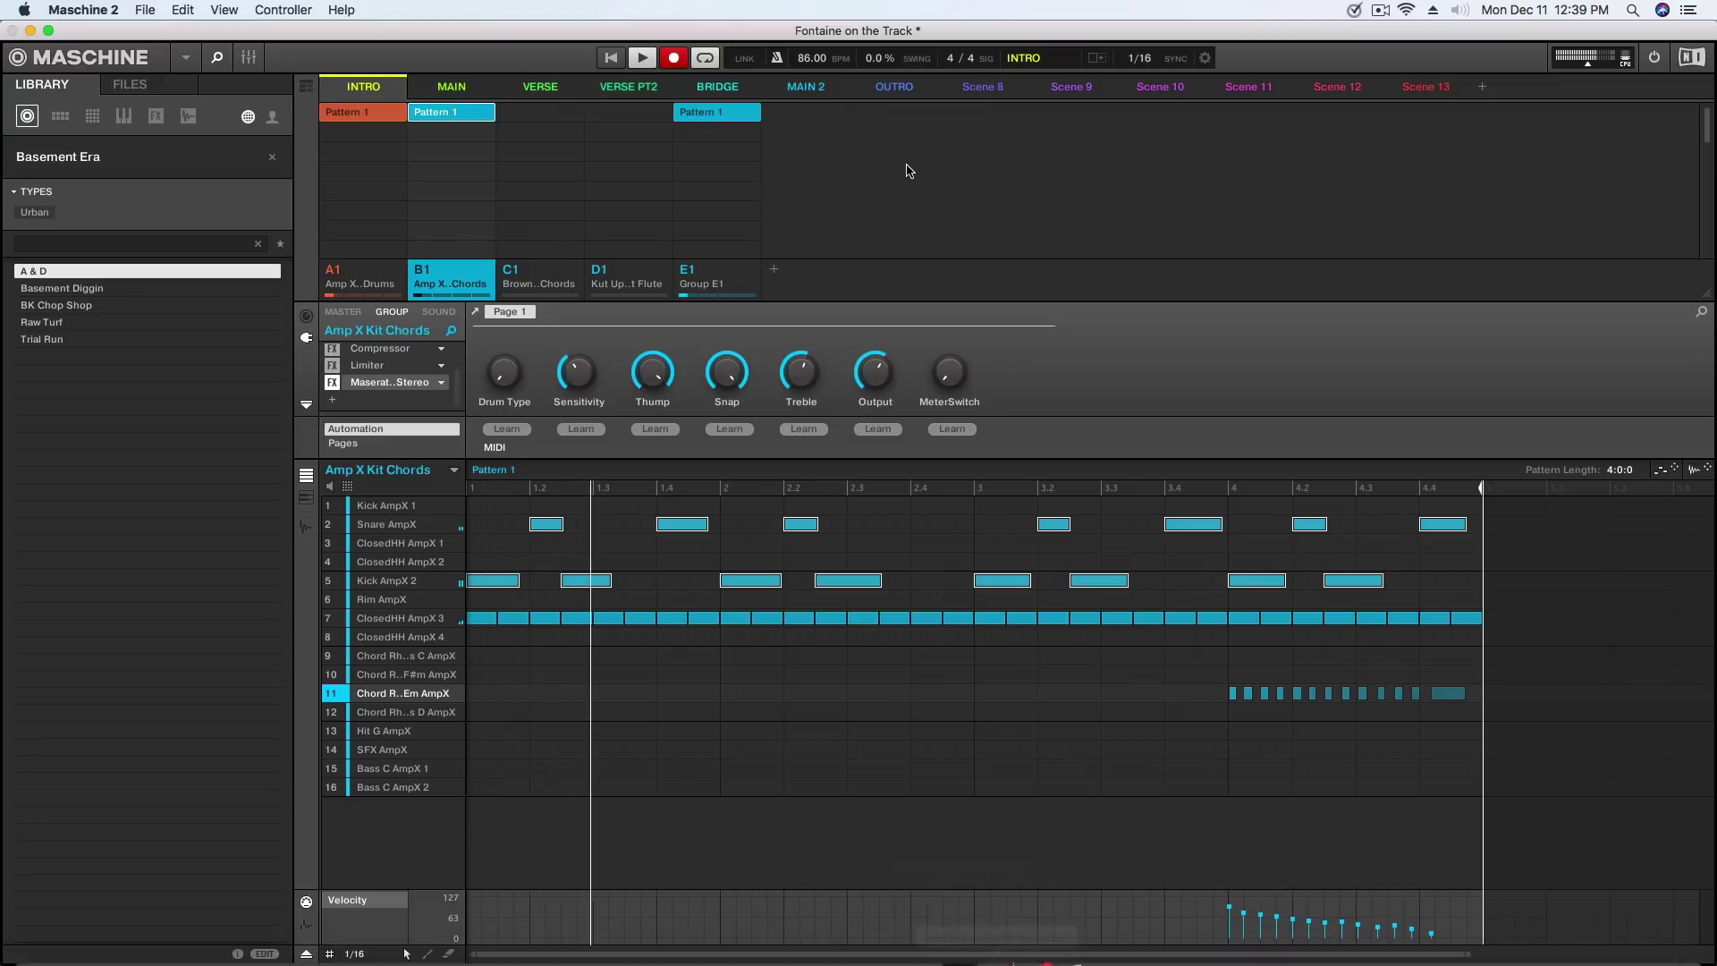
click(674, 57)
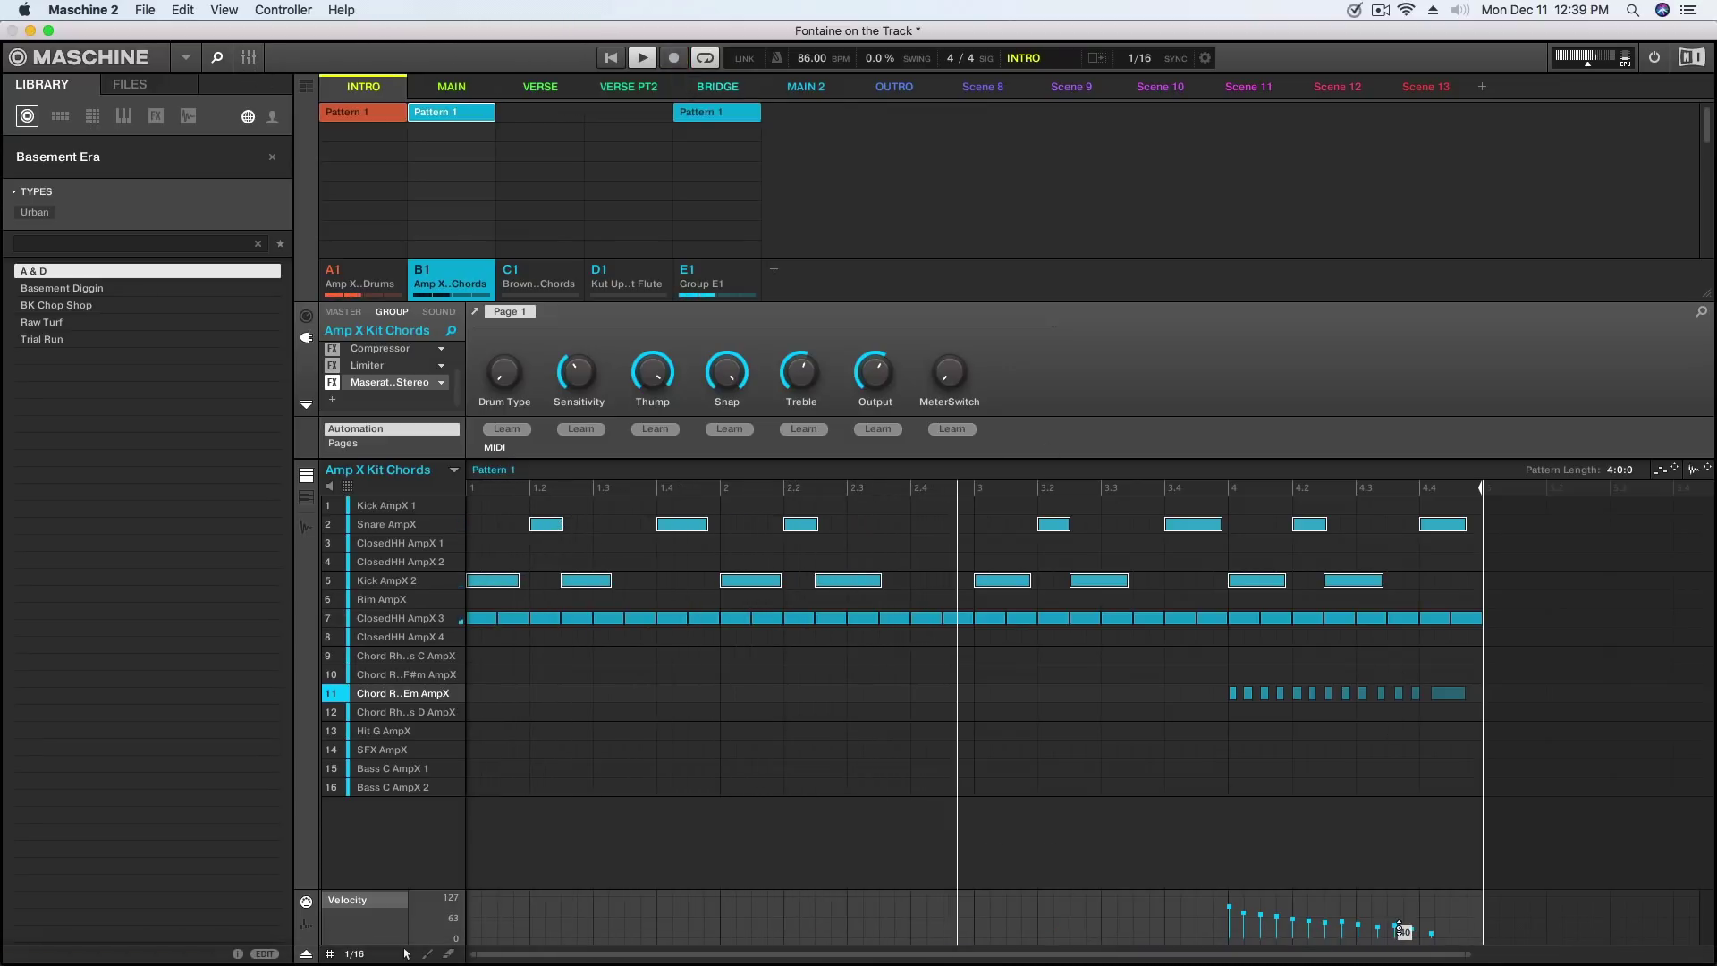
Fine-tune the velocities of the sound 11 Em chord hits in bar 4, raising several slightly
mouse_move(1402, 934)
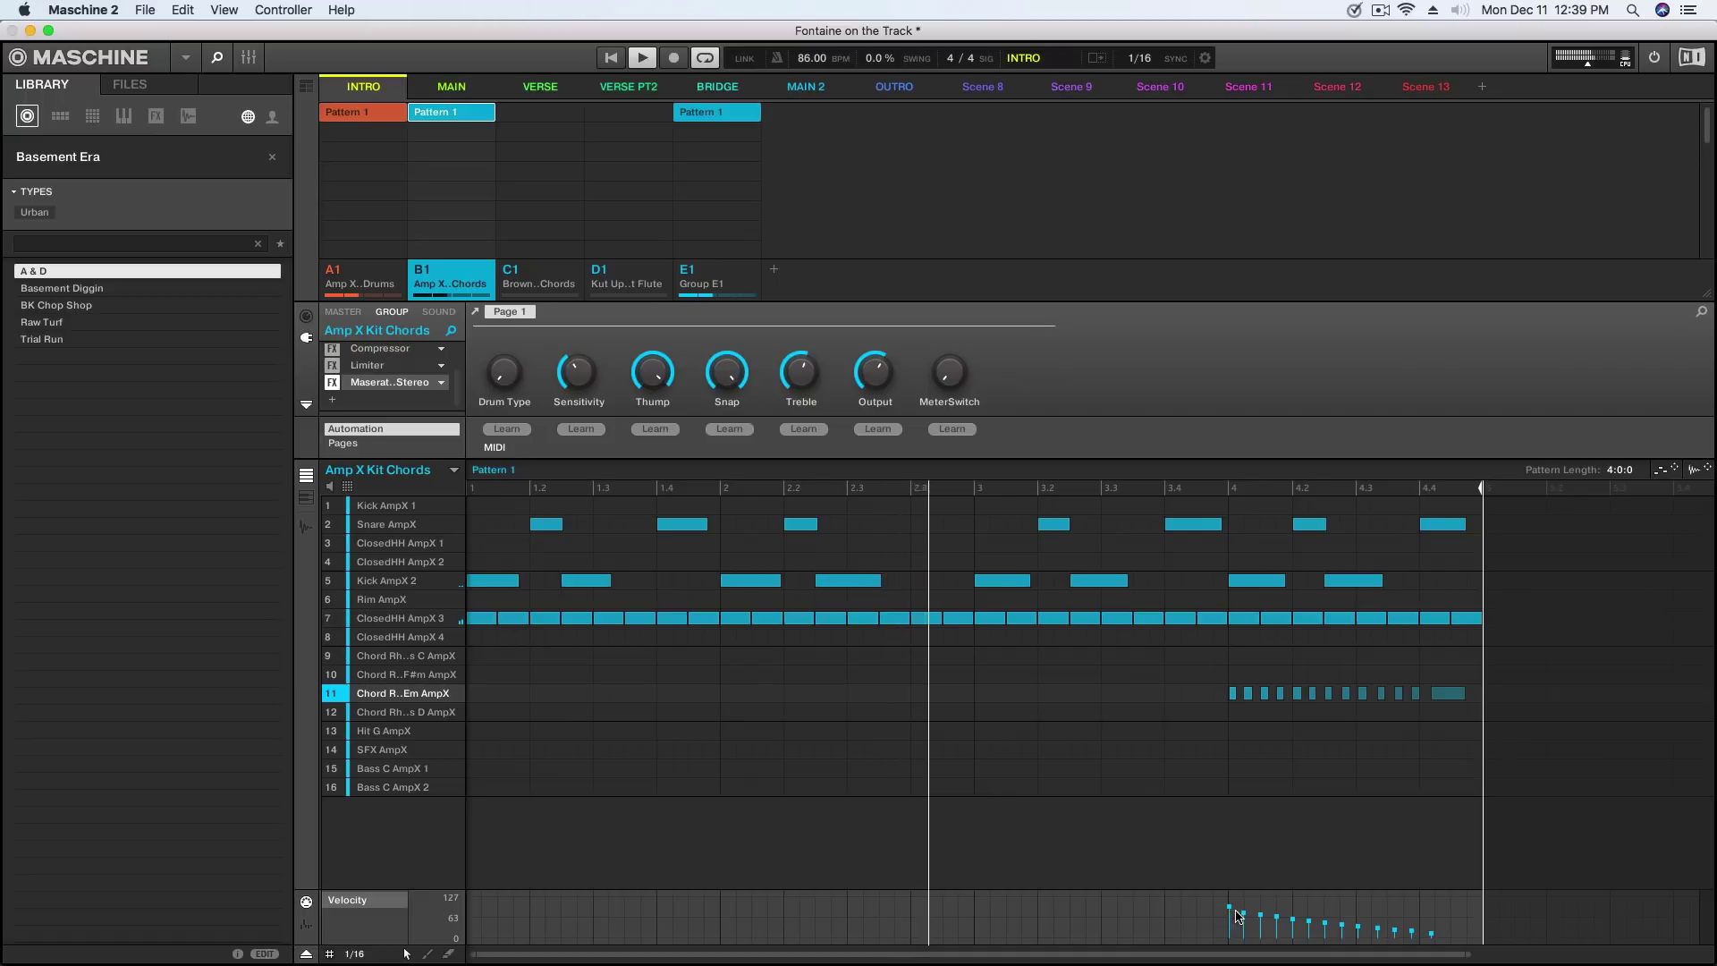
mouse_move(1245, 913)
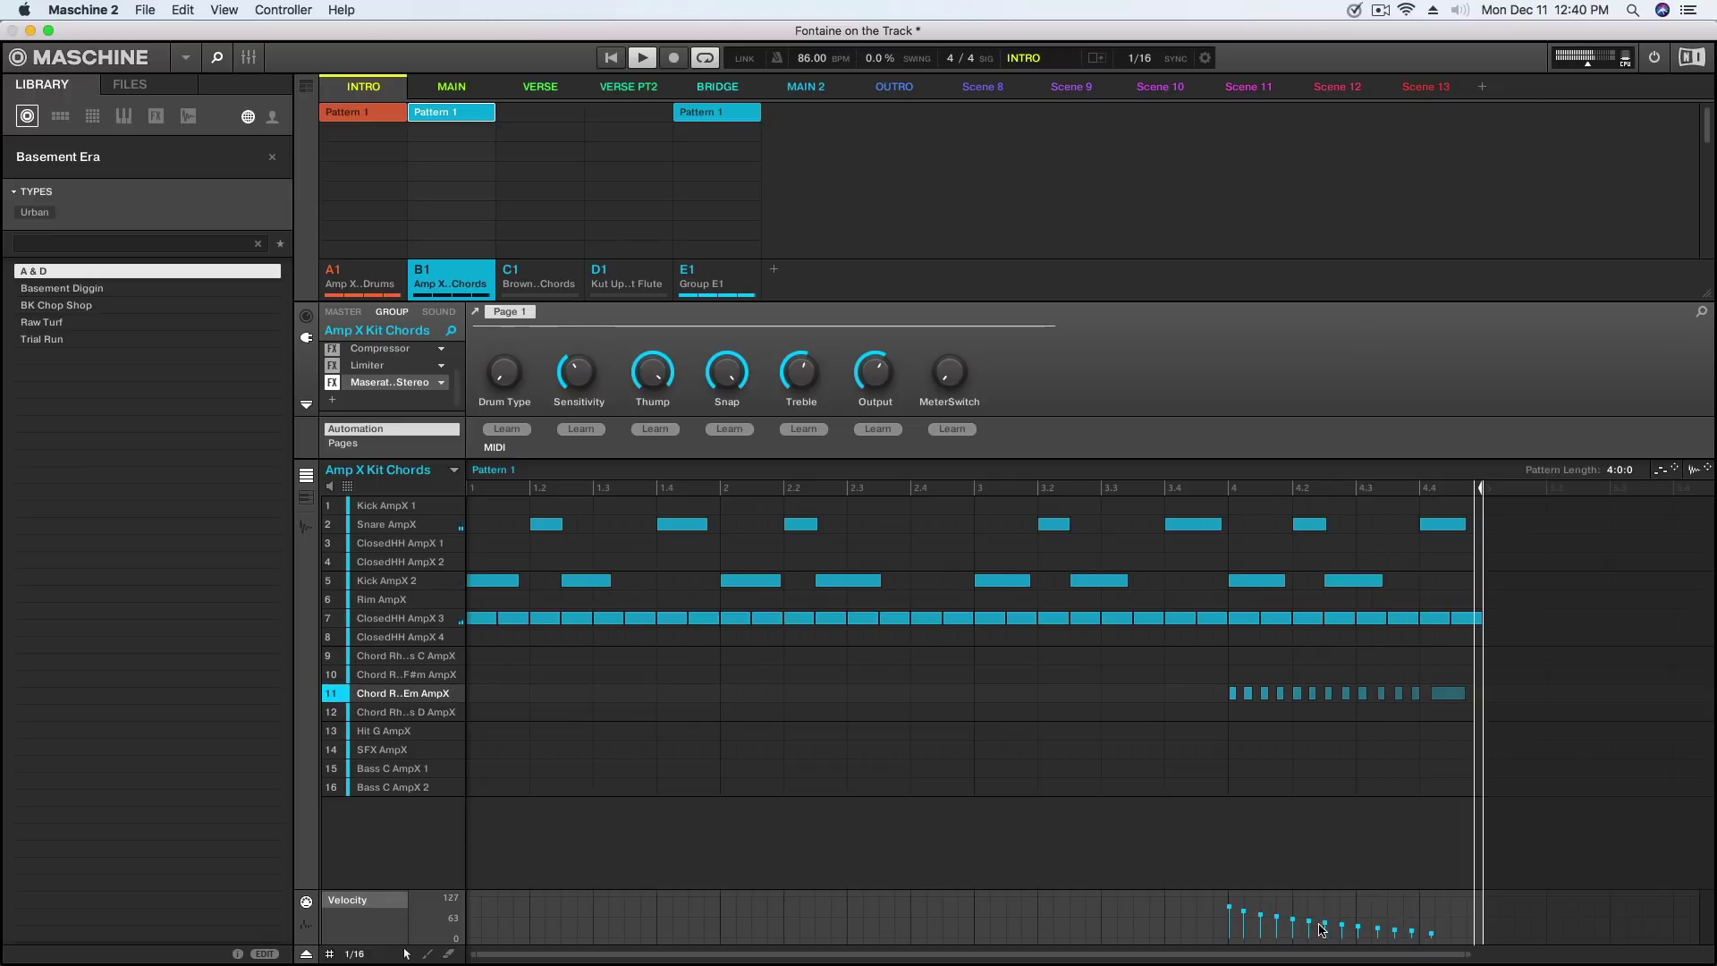
mouse_move(1330, 925)
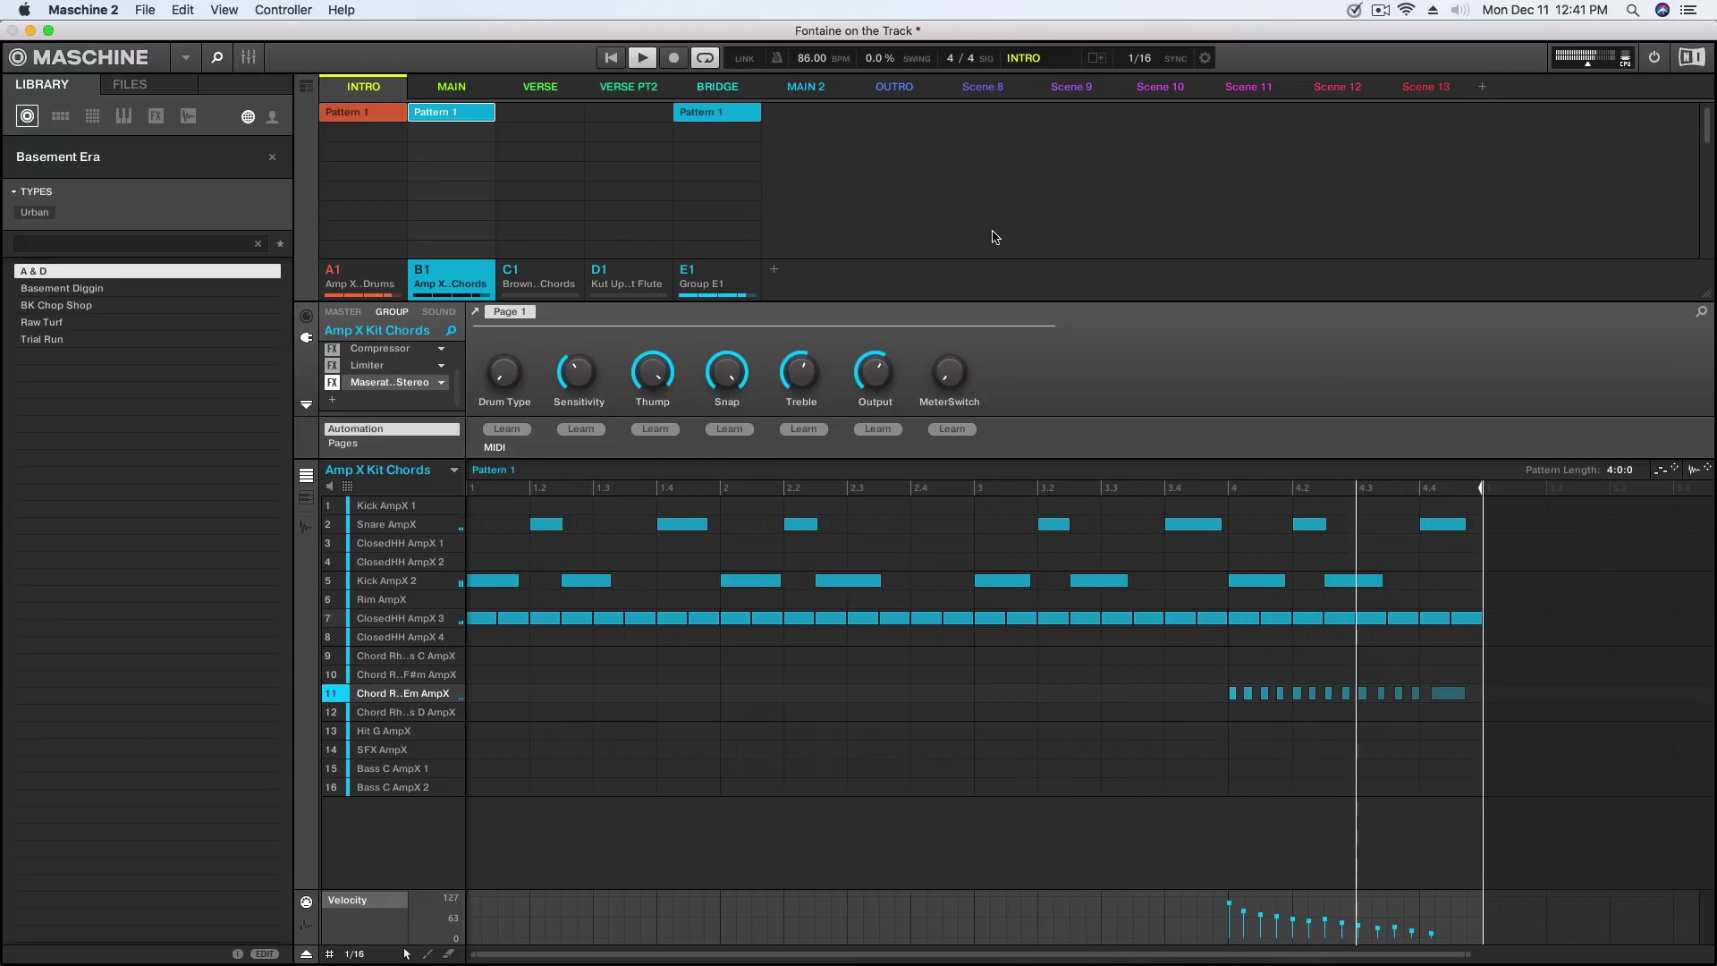
click(1380, 10)
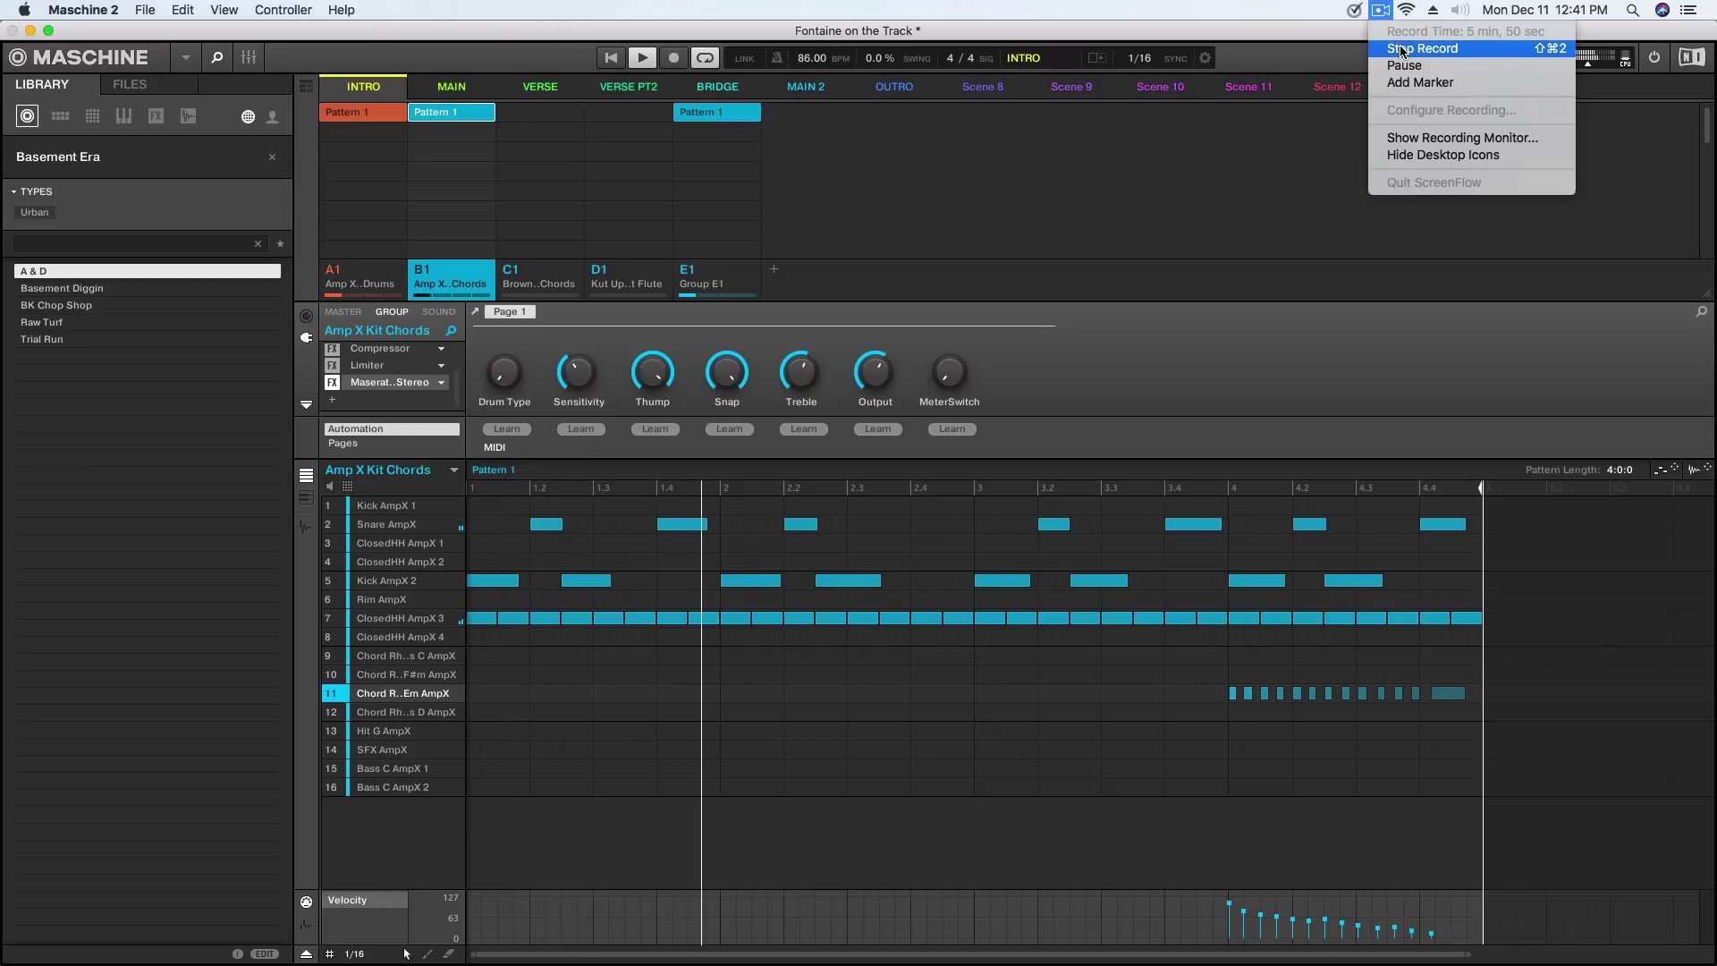